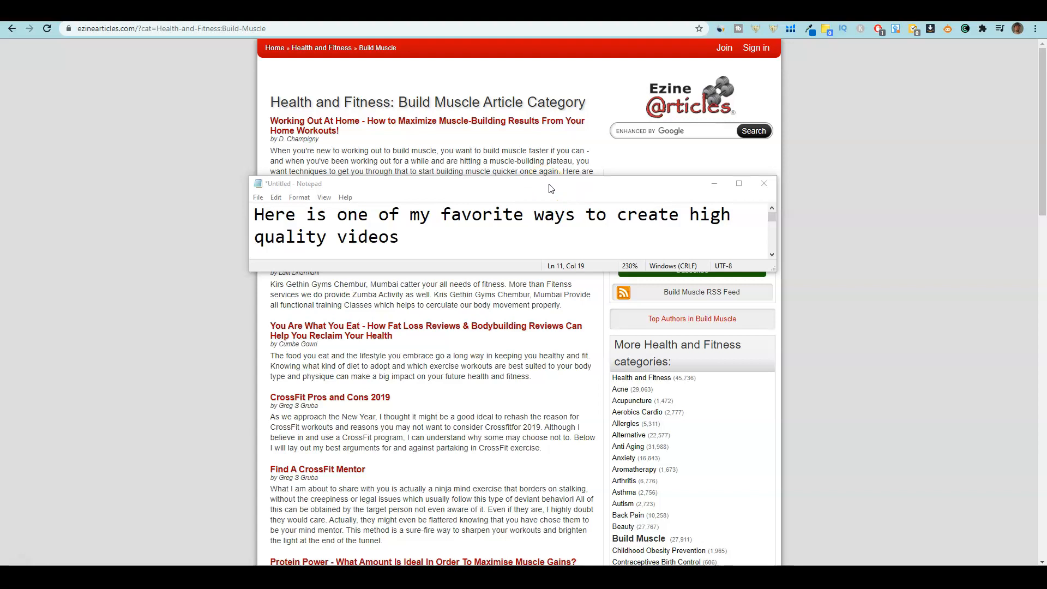
Enlarge the Notepad window and read the introduction about the video creation method through to its last line
{"action": "left_click_drag", "start_coordinate": [549, 188], "coordinate": [552, 186]}
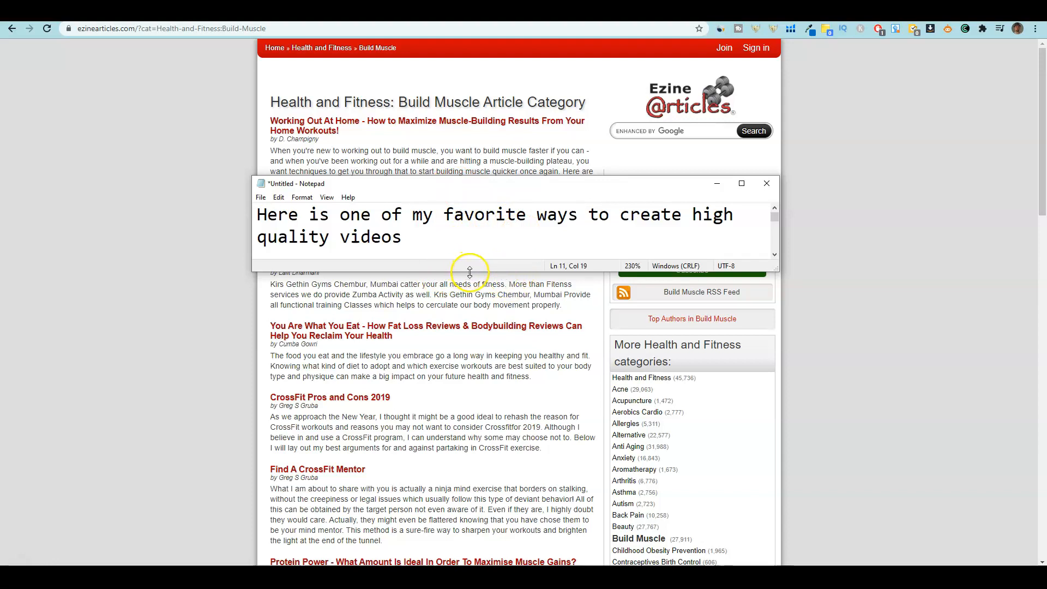
{"action": "left_click_drag", "start_coordinate": [469, 271], "coordinate": [450, 346]}
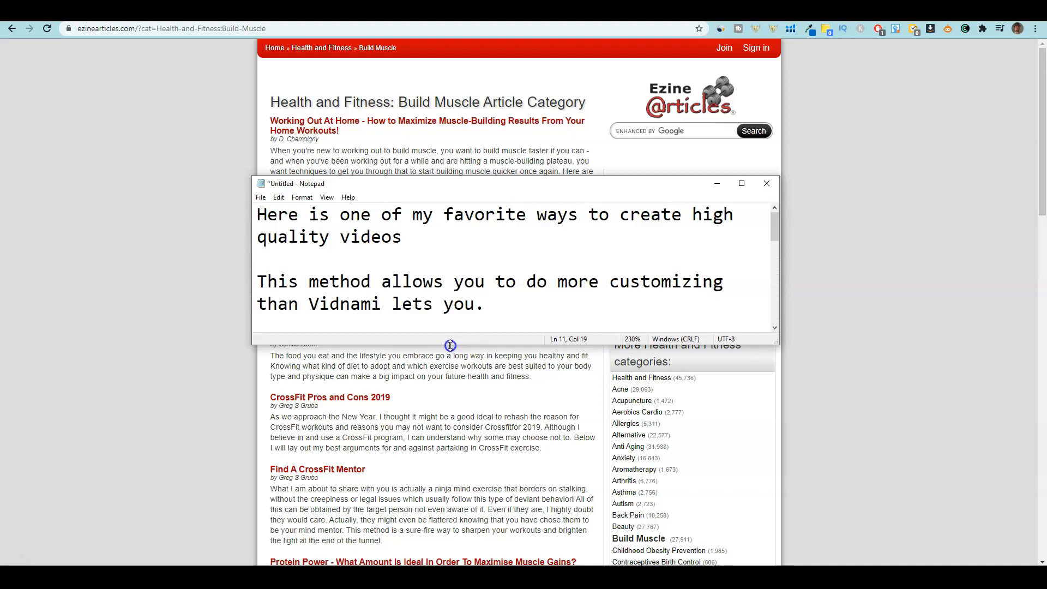
{"action": "left_click_drag", "start_coordinate": [451, 345], "coordinate": [452, 429]}
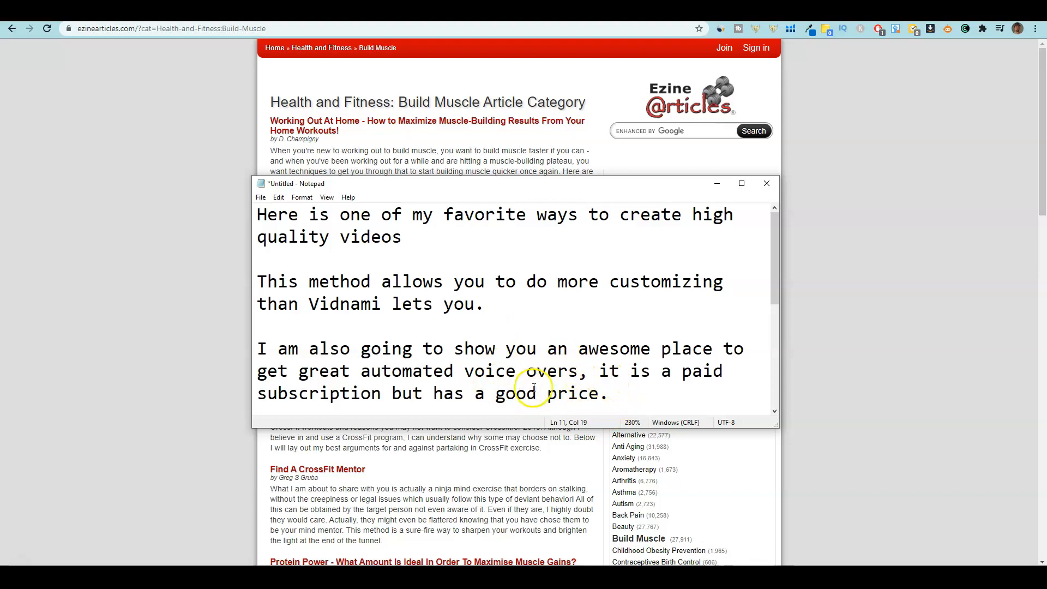
{"action": "mouse_move", "coordinate": [622, 393]}
{"action": "left_mouse_down"}
{"action": "mouse_move", "coordinate": [437, 394]}
{"action": "mouse_move", "coordinate": [626, 367]}
{"action": "mouse_move", "coordinate": [597, 367]}
{"action": "mouse_move", "coordinate": [612, 367]}
{"action": "mouse_move", "coordinate": [622, 391]}
{"action": "left_mouse_up"}
{"action": "left_click_drag", "start_coordinate": [608, 428], "coordinate": [617, 428]}
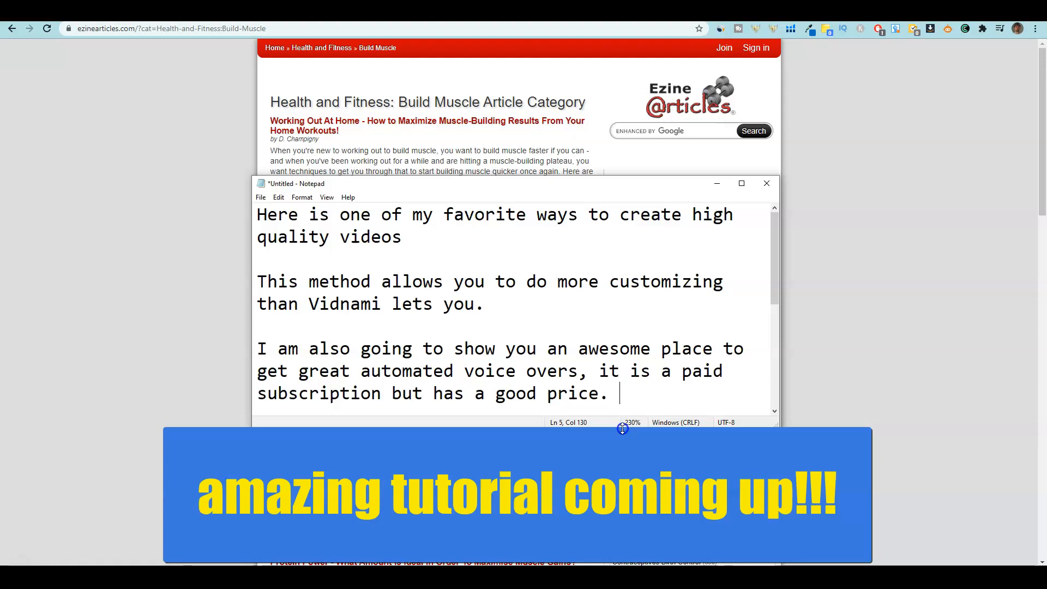
{"action": "left_click_drag", "start_coordinate": [622, 429], "coordinate": [623, 537]}
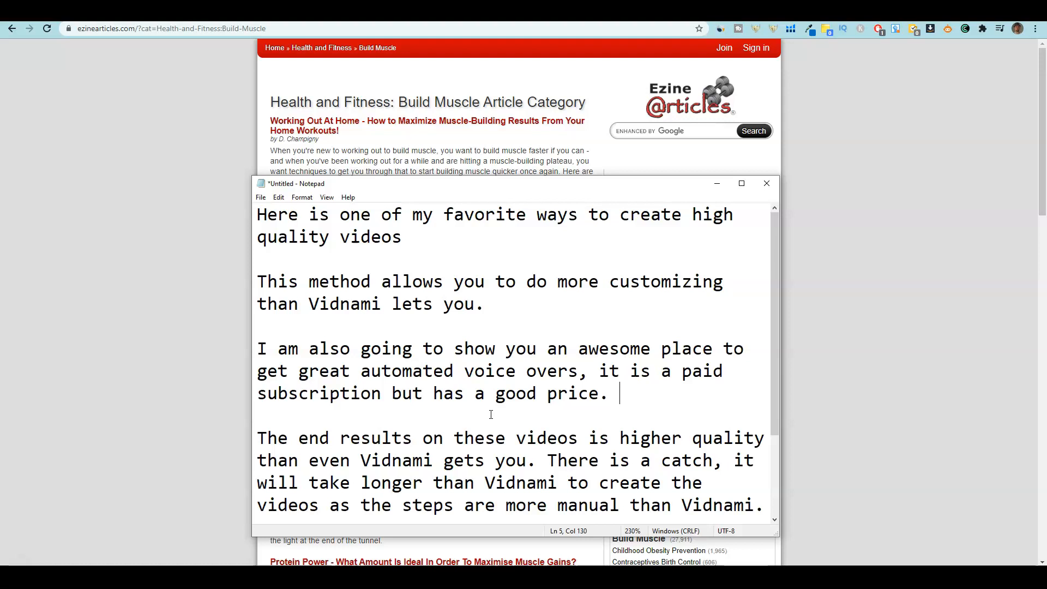
{"action": "left_click_drag", "start_coordinate": [433, 484], "coordinate": [763, 515]}
{"action": "scroll", "coordinate": [718, 474], "scroll_direction": "down", "scroll_amount": 2}
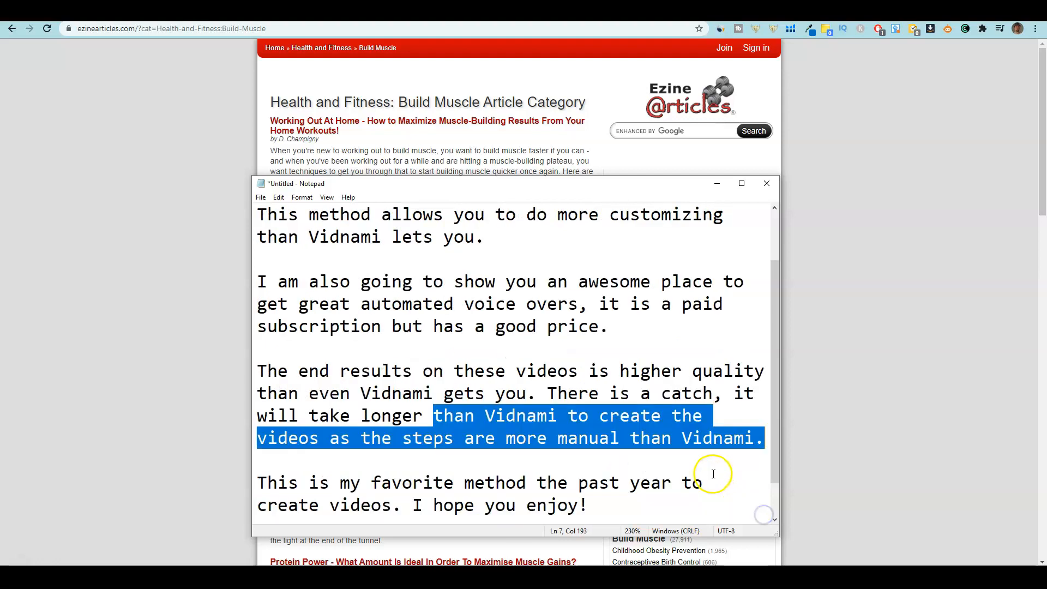
{"action": "left_click_drag", "start_coordinate": [261, 438], "coordinate": [606, 454]}
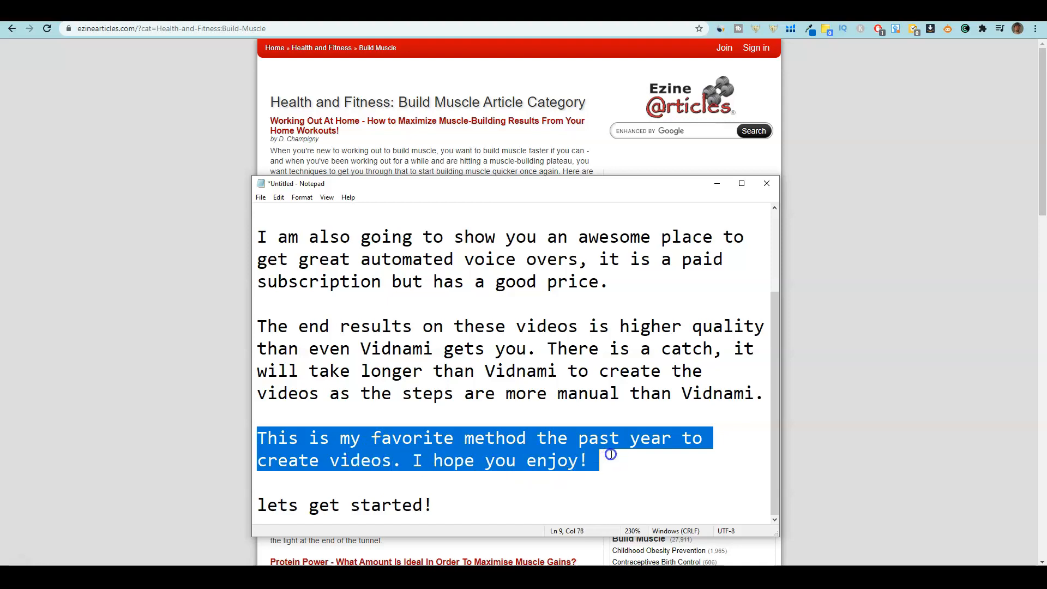
{"action": "left_click", "coordinate": [586, 461]}
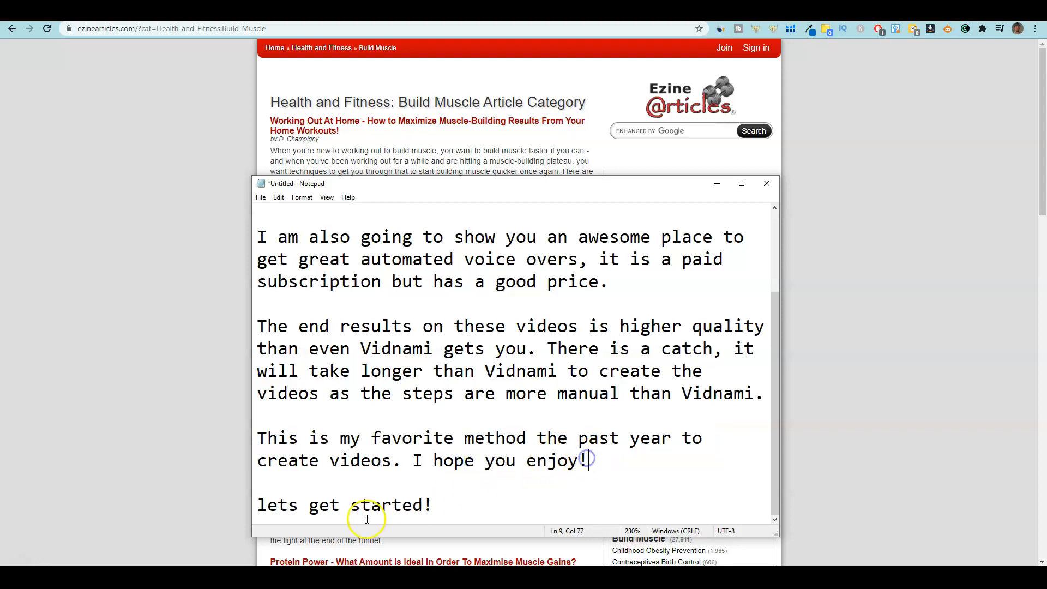
{"action": "left_click", "coordinate": [603, 459]}
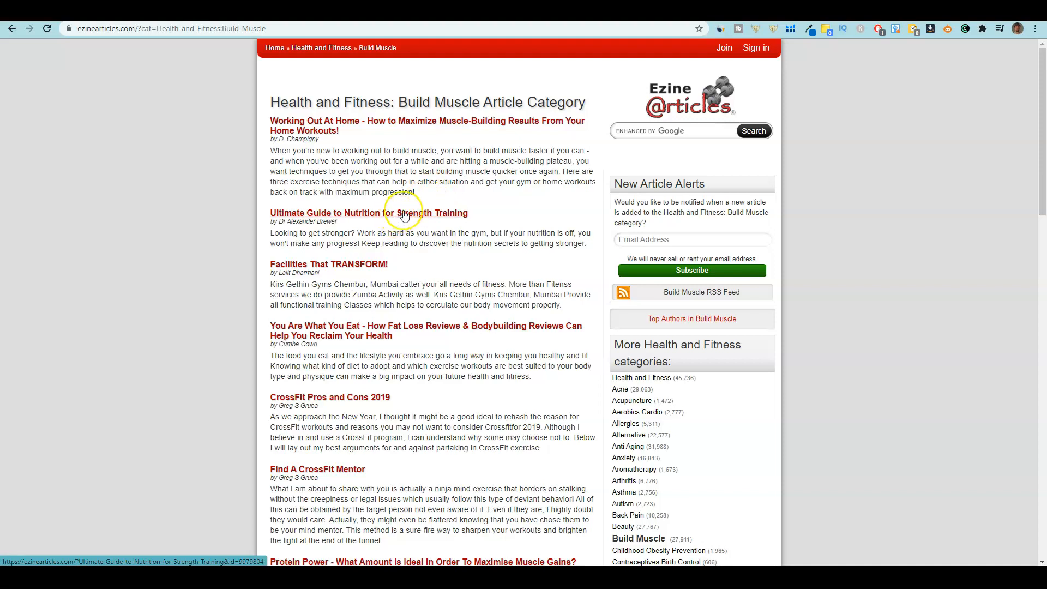
Open the article "Working Out At Home - How to Maximize Muscle-Building Results From Your Home Workouts!" and copy its title into a Notepad note
{"action": "left_click", "coordinate": [383, 126]}
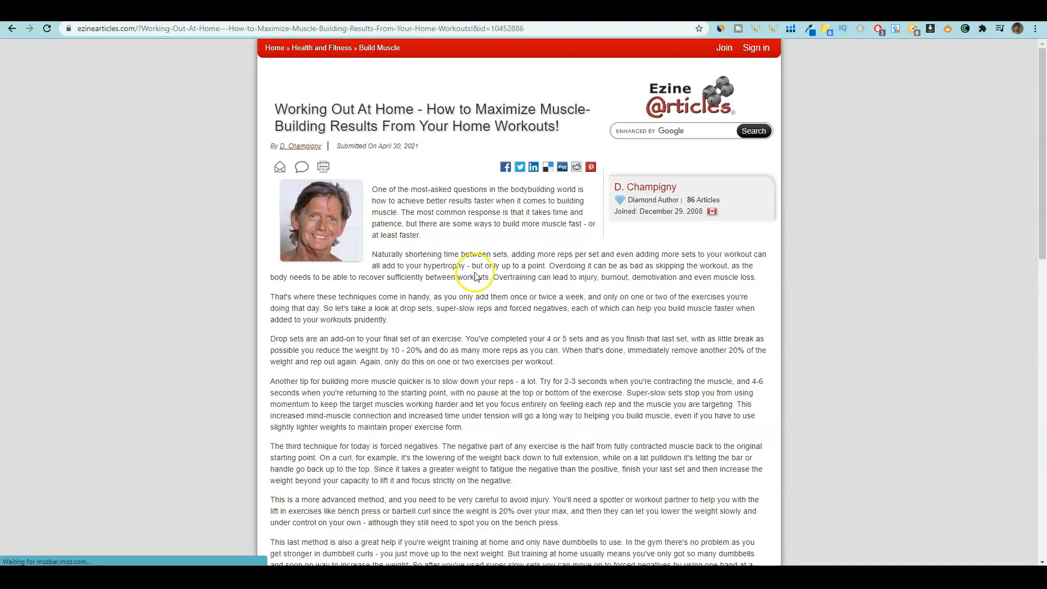
{"action": "left_click_drag", "start_coordinate": [565, 132], "coordinate": [280, 103]}
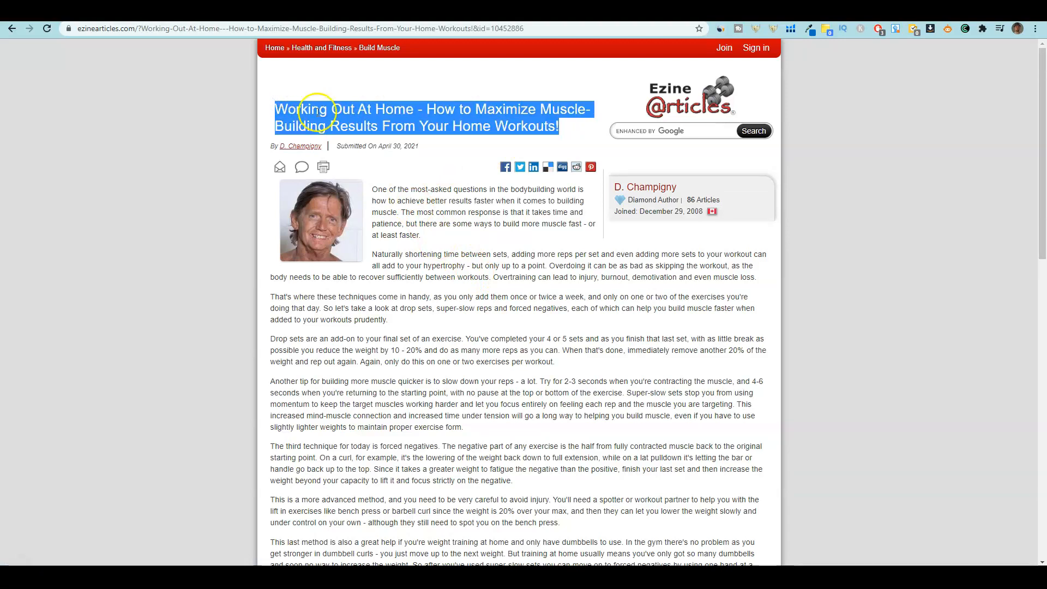
{"action": "right_click", "coordinate": [498, 581]}
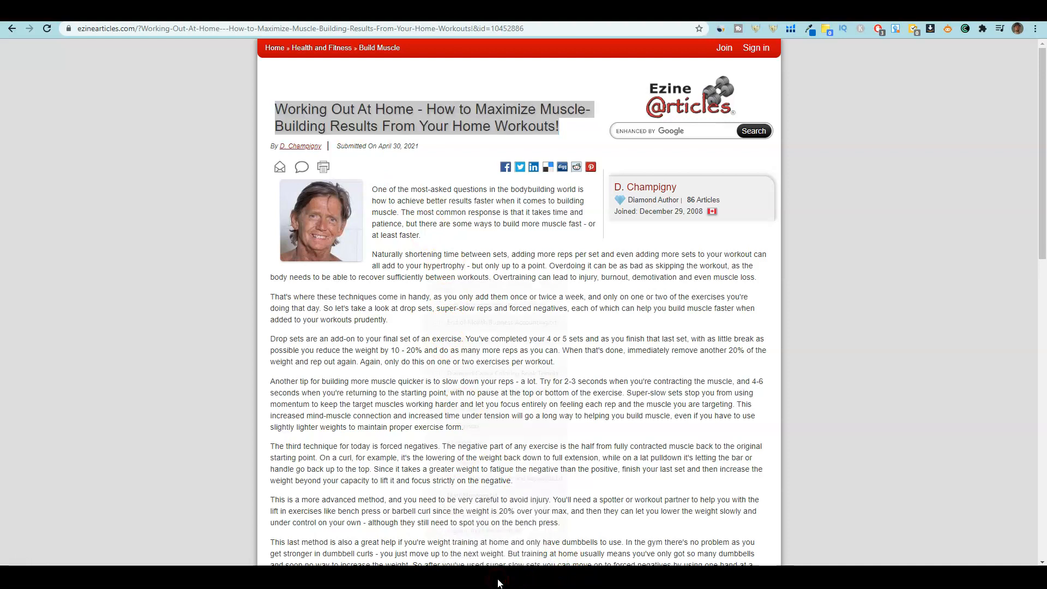
{"action": "left_click", "coordinate": [460, 519]}
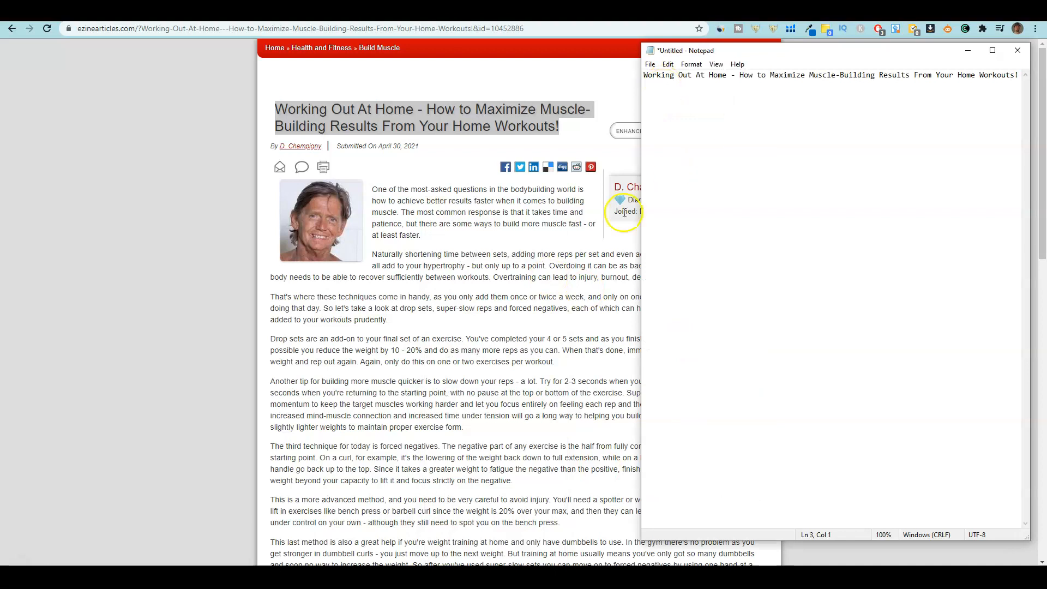
Copy the article's first three paragraphs below the title in the Notepad note and remove the surplus text after them
{"action": "left_click", "coordinate": [480, 288]}
{"action": "left_click_drag", "start_coordinate": [372, 190], "coordinate": [496, 324]}
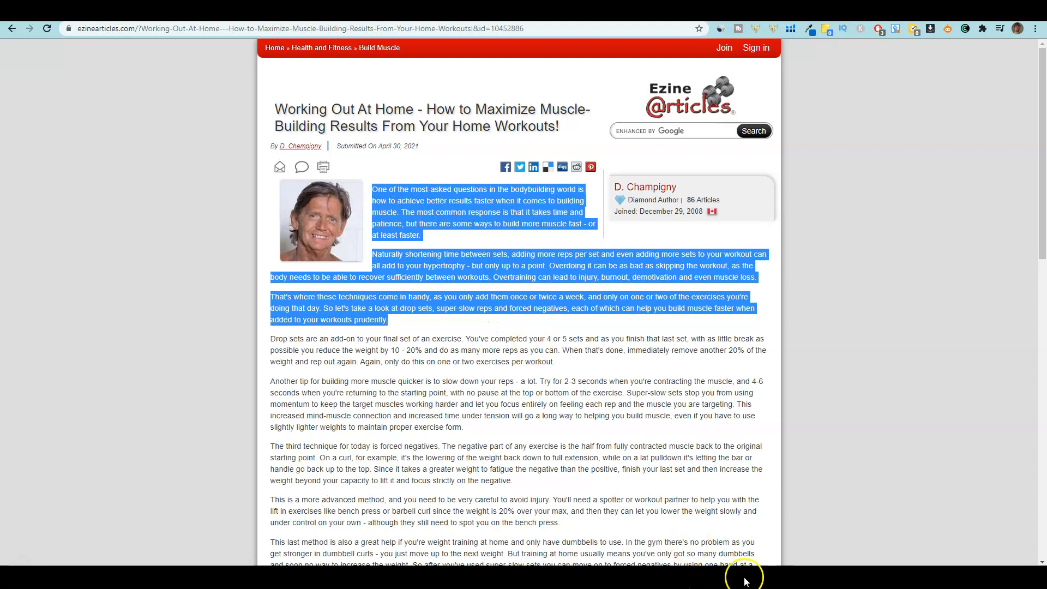
{"action": "mouse_move", "coordinate": [673, 567]}
{"action": "right_click", "coordinate": [449, 273]}
{"action": "left_click", "coordinate": [463, 282]}
{"action": "left_click", "coordinate": [498, 574]}
{"action": "left_click", "coordinate": [534, 541]}
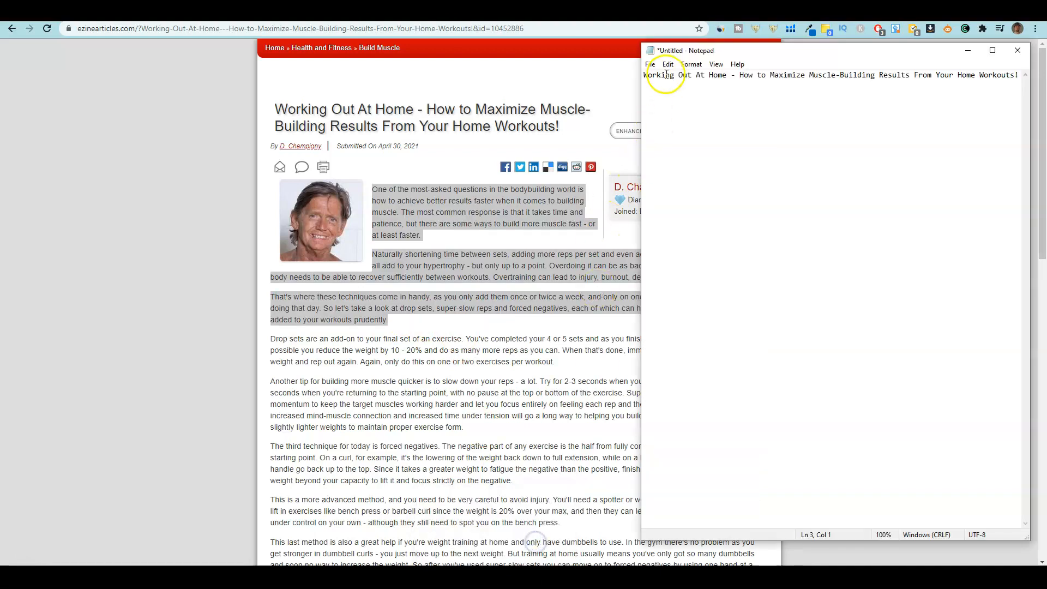
{"action": "key", "text": "ctrl+v"}
{"action": "left_click_drag", "start_coordinate": [858, 271], "coordinate": [637, 269]}
{"action": "key", "text": "BackSpace"}
{"action": "key", "text": "BackSpace"}
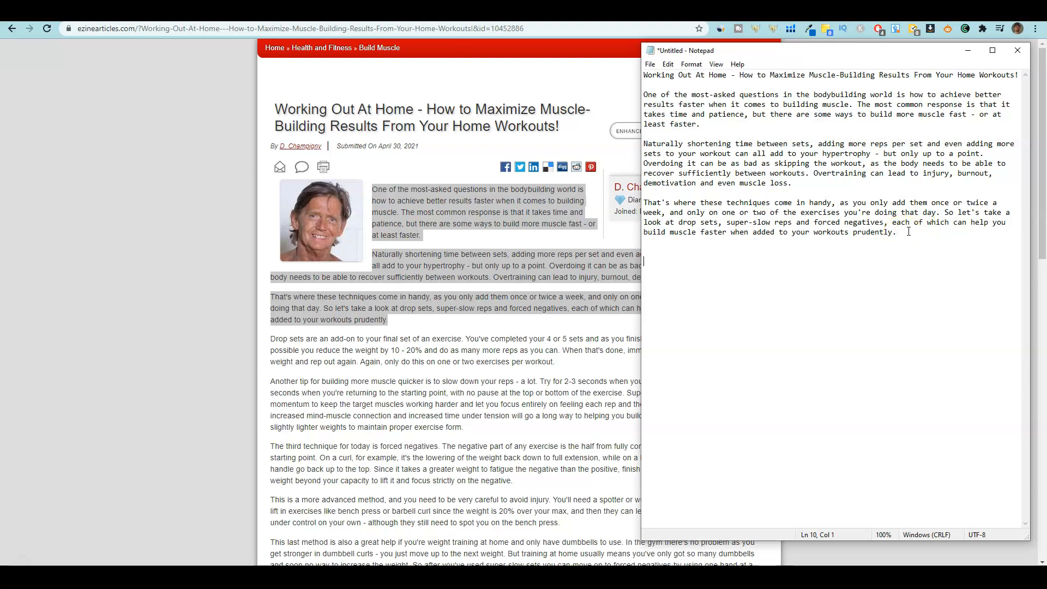
Review the full script in the note, selecting it from the title to the end of the third paragraph
{"action": "left_click_drag", "start_coordinate": [909, 233], "coordinate": [711, 189]}
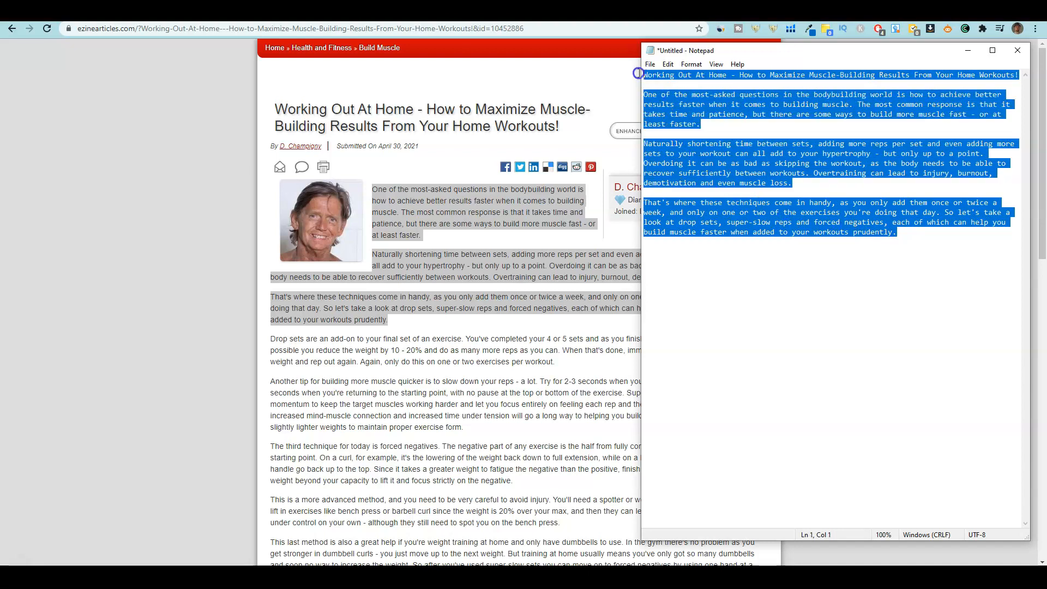
{"action": "left_click", "coordinate": [800, 237]}
{"action": "left_click_drag", "start_coordinate": [897, 235], "coordinate": [610, 59]}
{"action": "left_click", "coordinate": [934, 236]}
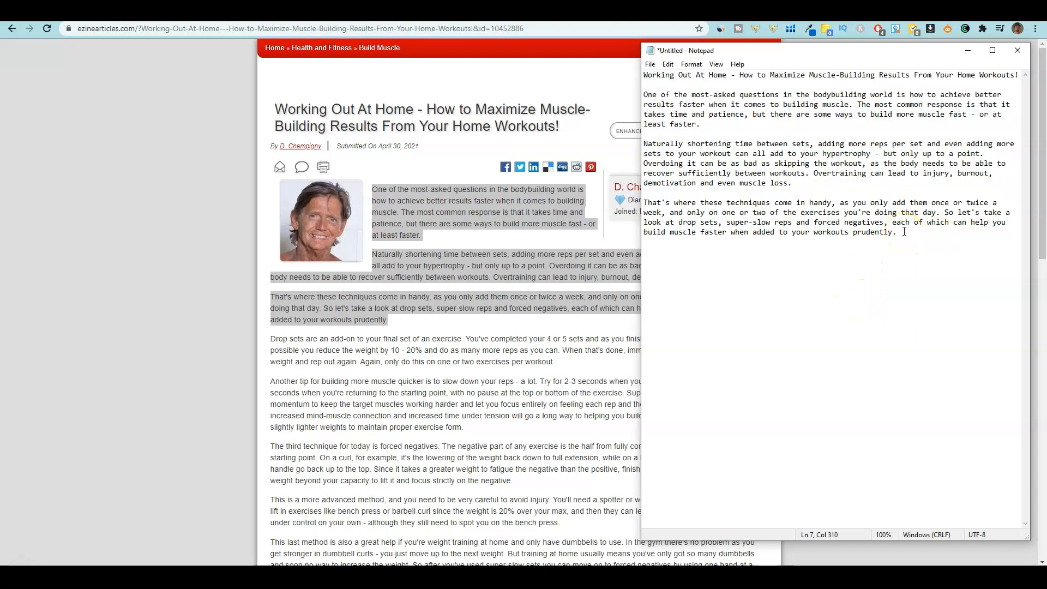
{"action": "left_click_drag", "start_coordinate": [906, 233], "coordinate": [655, 74]}
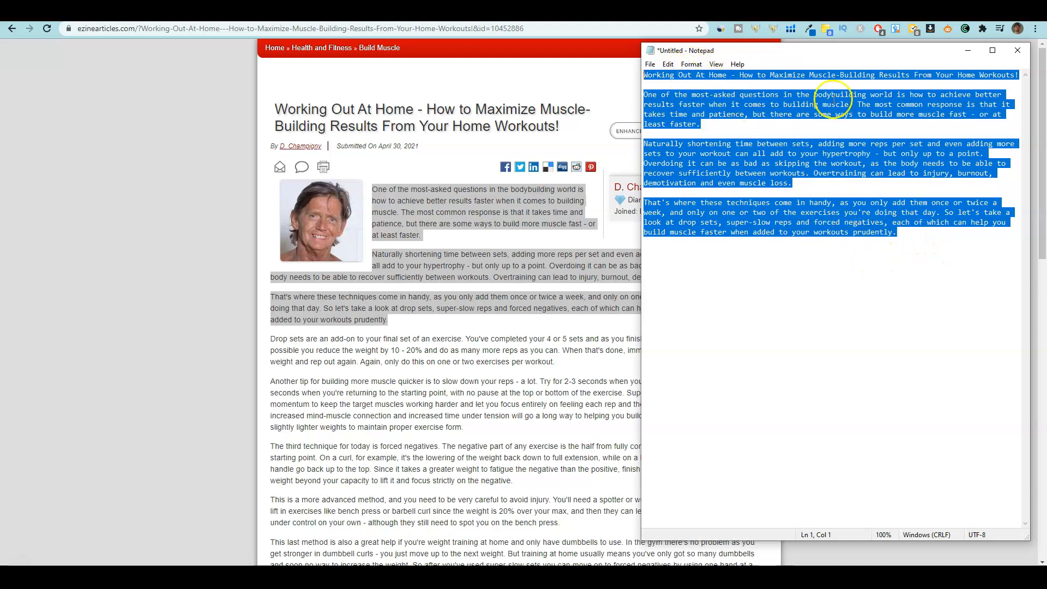
{"action": "left_click", "coordinate": [904, 235]}
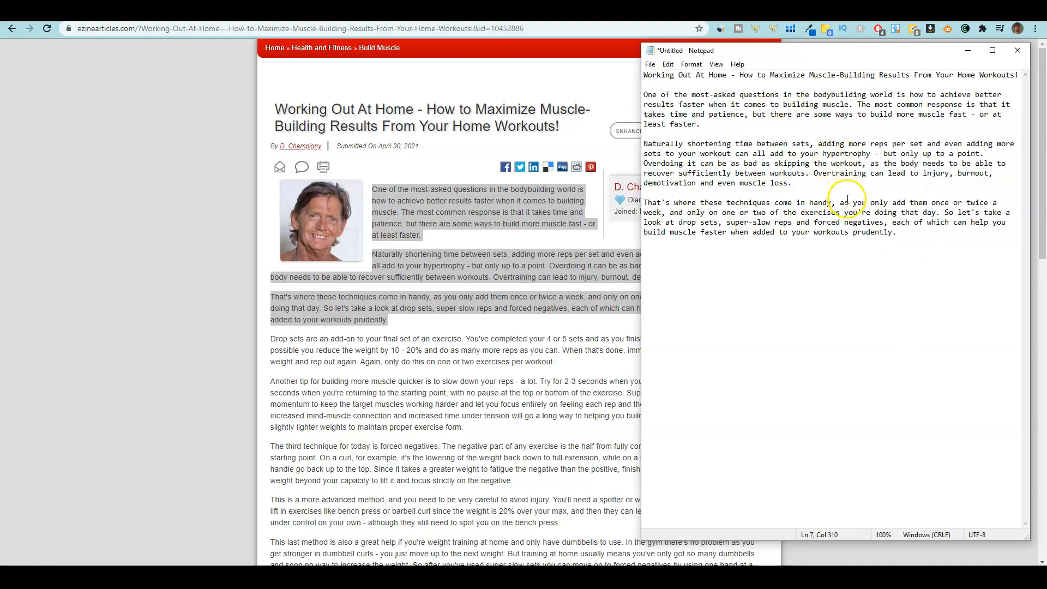
{"action": "left_click_drag", "start_coordinate": [904, 241], "coordinate": [664, 76]}
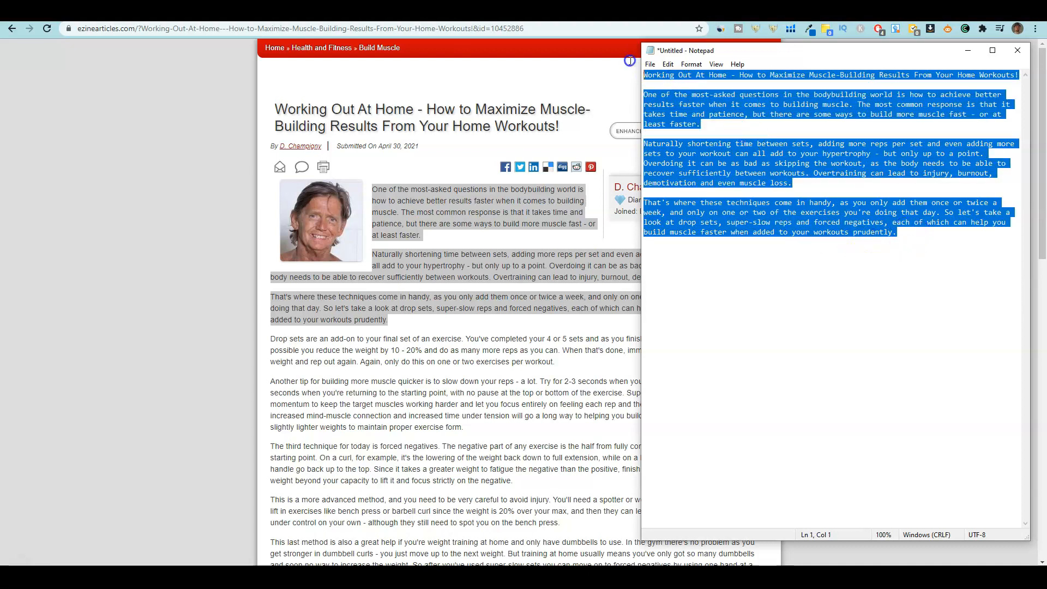
{"action": "left_click", "coordinate": [908, 234]}
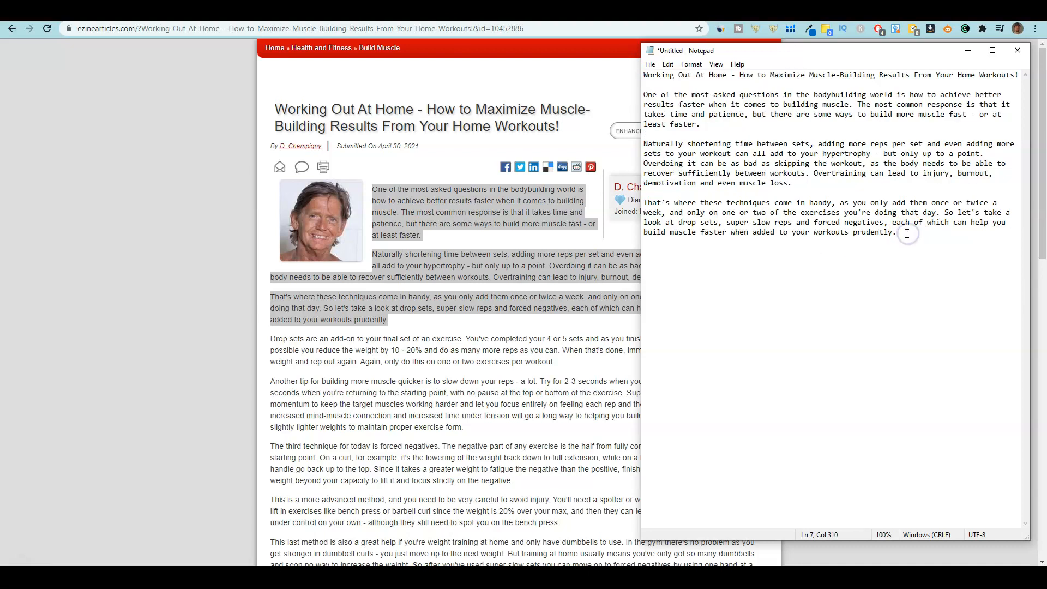
{"action": "left_click_drag", "start_coordinate": [904, 229], "coordinate": [631, 77]}
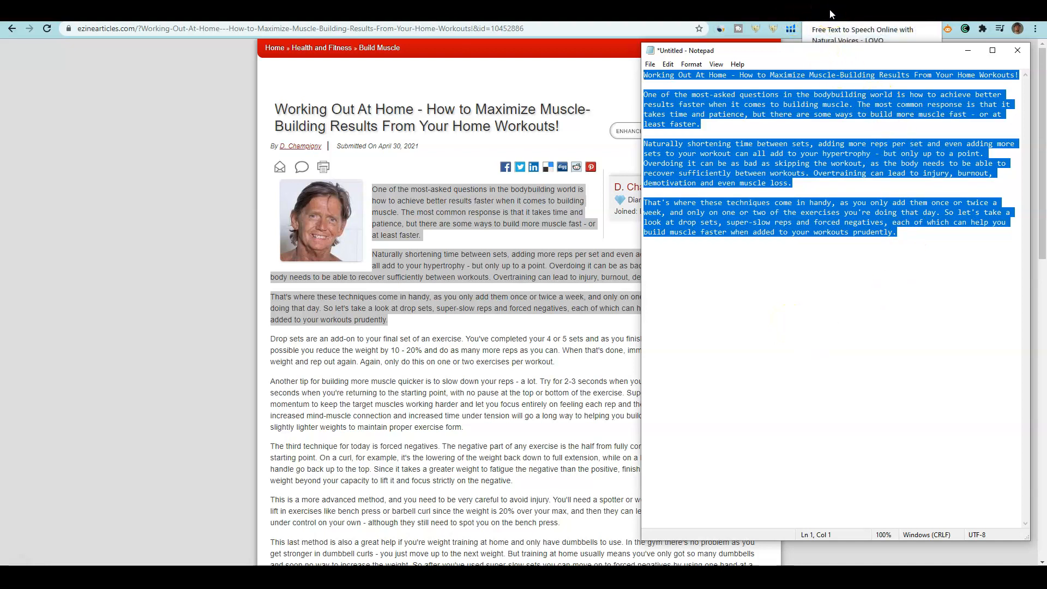
Switch to the LOVO site in the browser and look over its membership plans and home page
{"action": "left_click", "coordinate": [876, 11]}
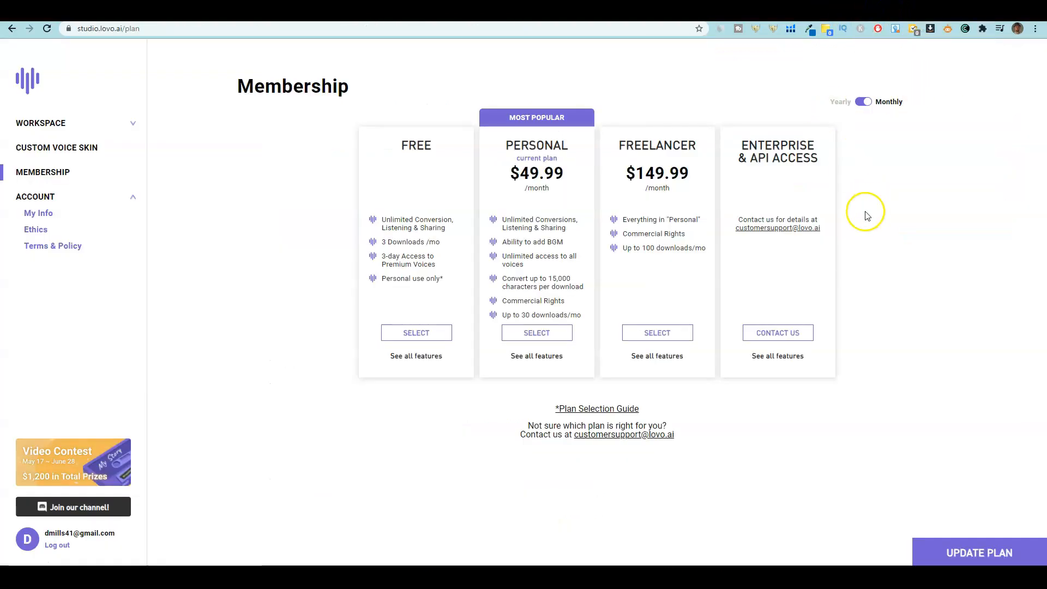
{"action": "left_click", "coordinate": [822, 7]}
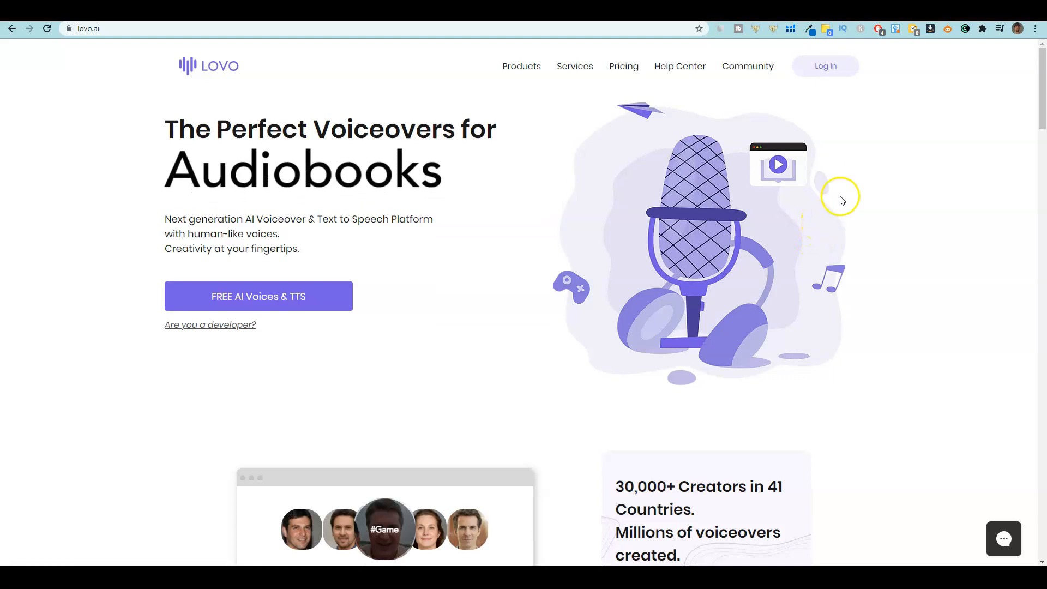
{"action": "scroll", "coordinate": [840, 200], "scroll_direction": "down", "scroll_amount": 9}
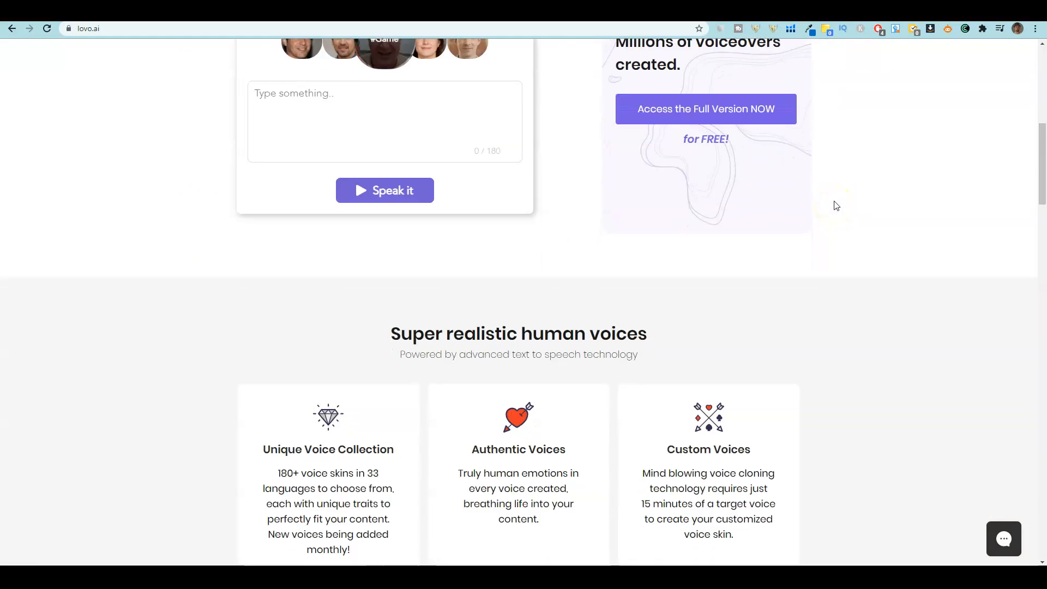
{"action": "scroll", "coordinate": [836, 206], "scroll_direction": "up", "scroll_amount": 9}
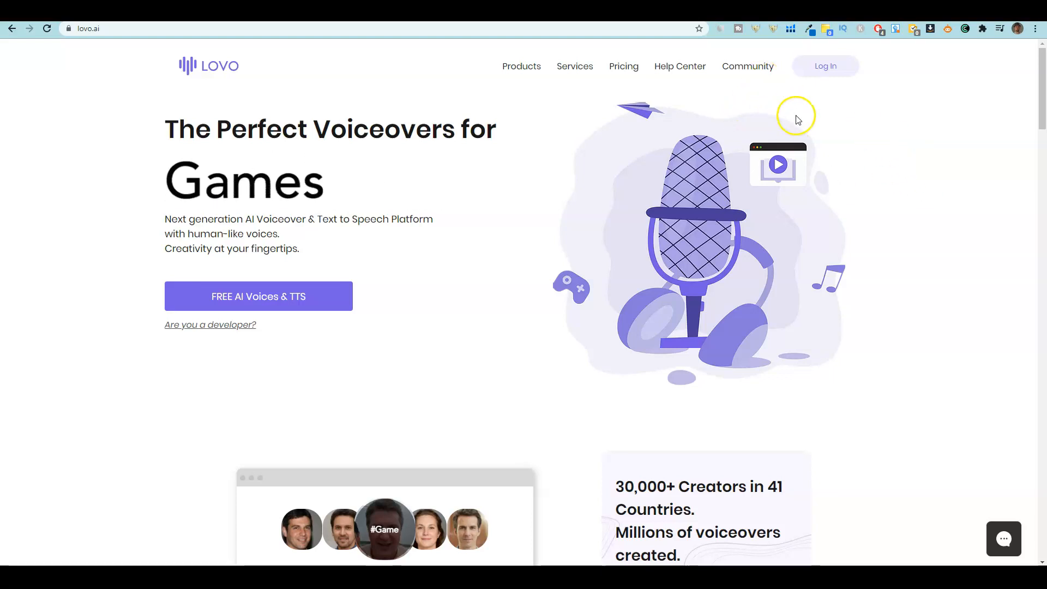
Open LOVO's pricing page and examine the Personal plan's price, characters per download and monthly download allowance
{"action": "left_click", "coordinate": [624, 66]}
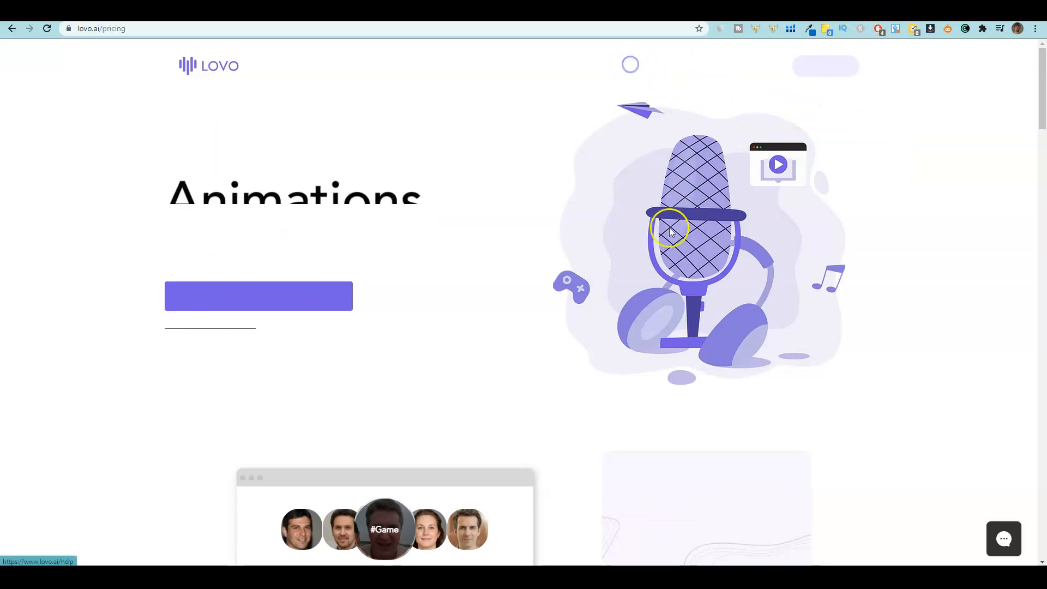
{"action": "scroll", "coordinate": [786, 355], "scroll_direction": "down", "scroll_amount": 6}
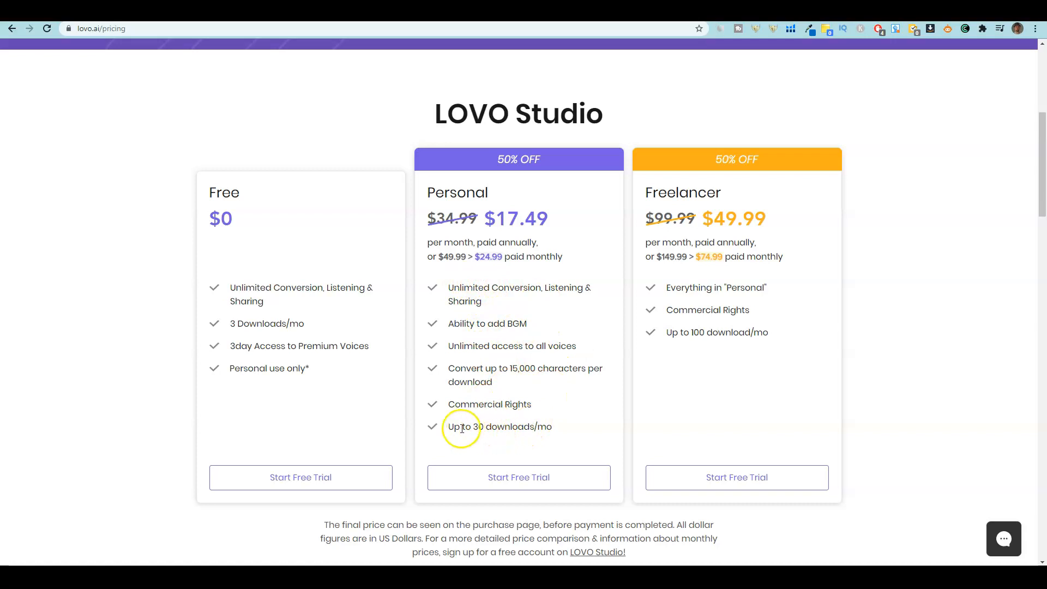
{"action": "left_click_drag", "start_coordinate": [458, 427], "coordinate": [579, 195]}
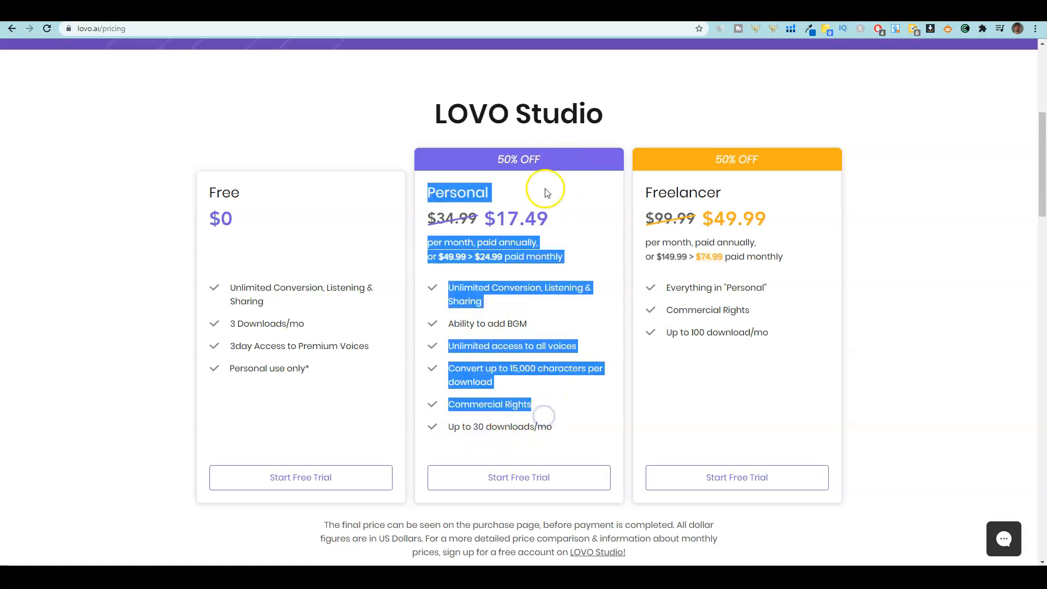
{"action": "left_click", "coordinate": [961, 262]}
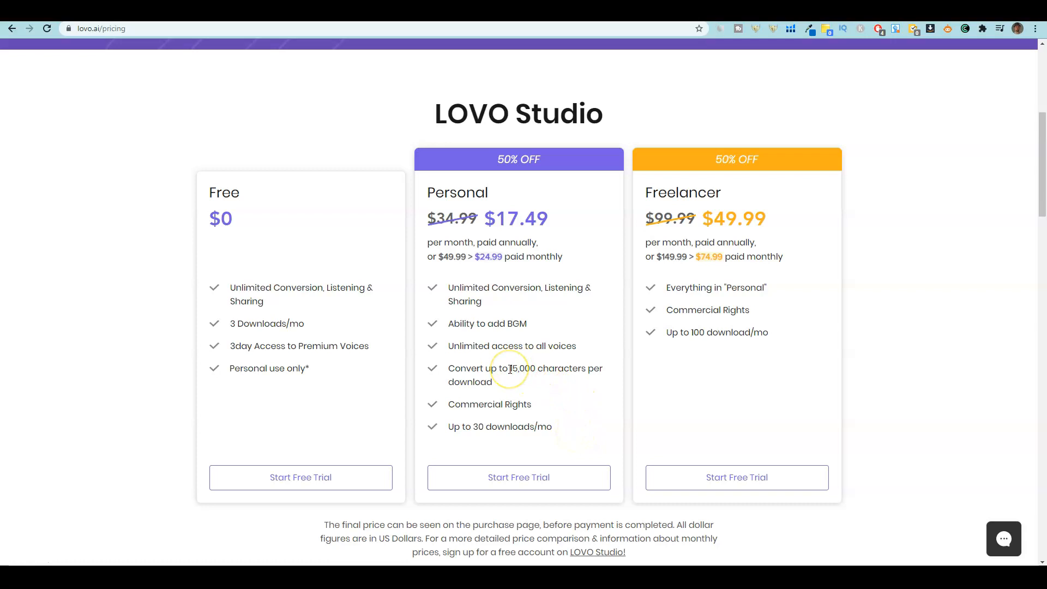
{"action": "left_click_drag", "start_coordinate": [513, 382], "coordinate": [443, 376]}
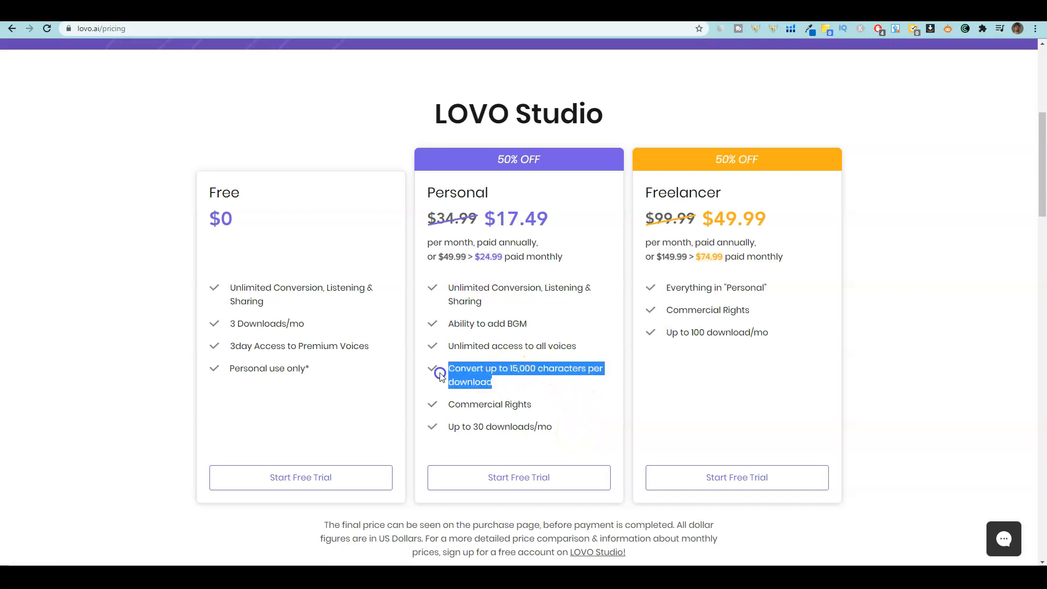
{"action": "left_click", "coordinate": [496, 378]}
{"action": "left_click_drag", "start_coordinate": [494, 381], "coordinate": [453, 375]}
{"action": "left_click", "coordinate": [508, 388]}
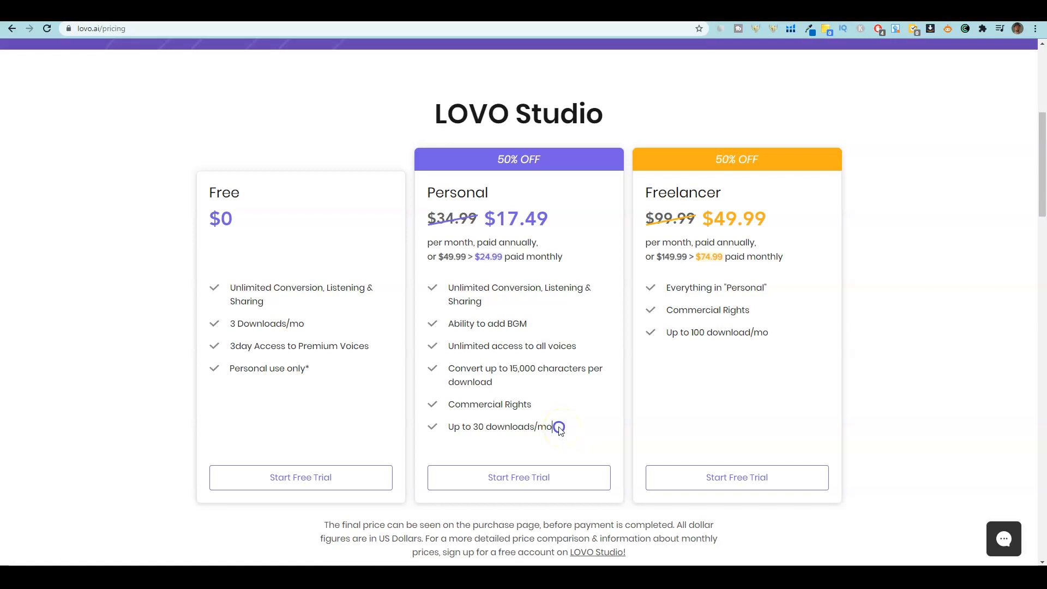
{"action": "left_click_drag", "start_coordinate": [553, 429], "coordinate": [550, 406]}
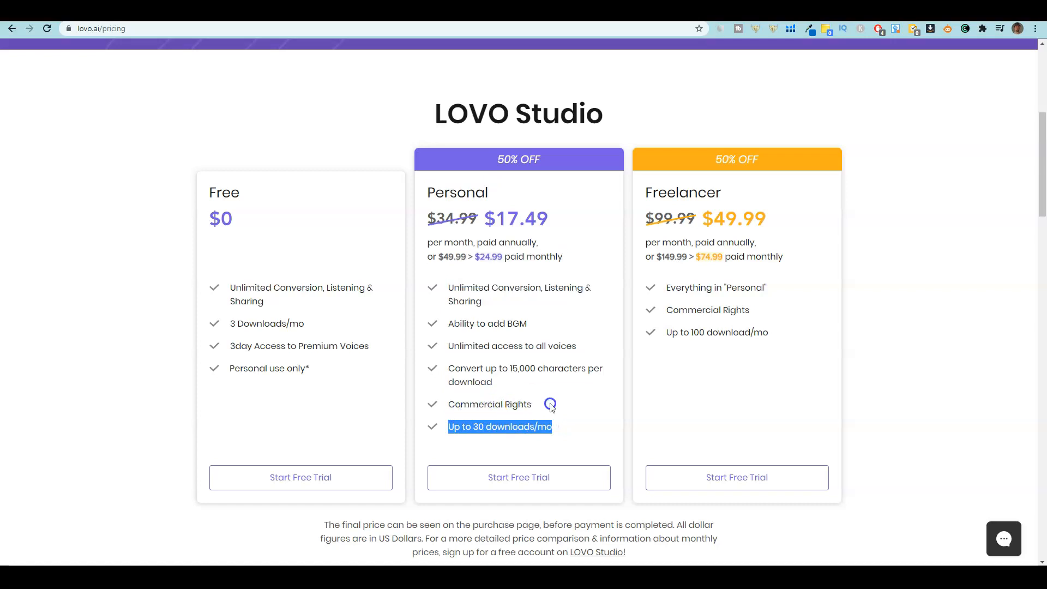
{"action": "left_click", "coordinate": [556, 389]}
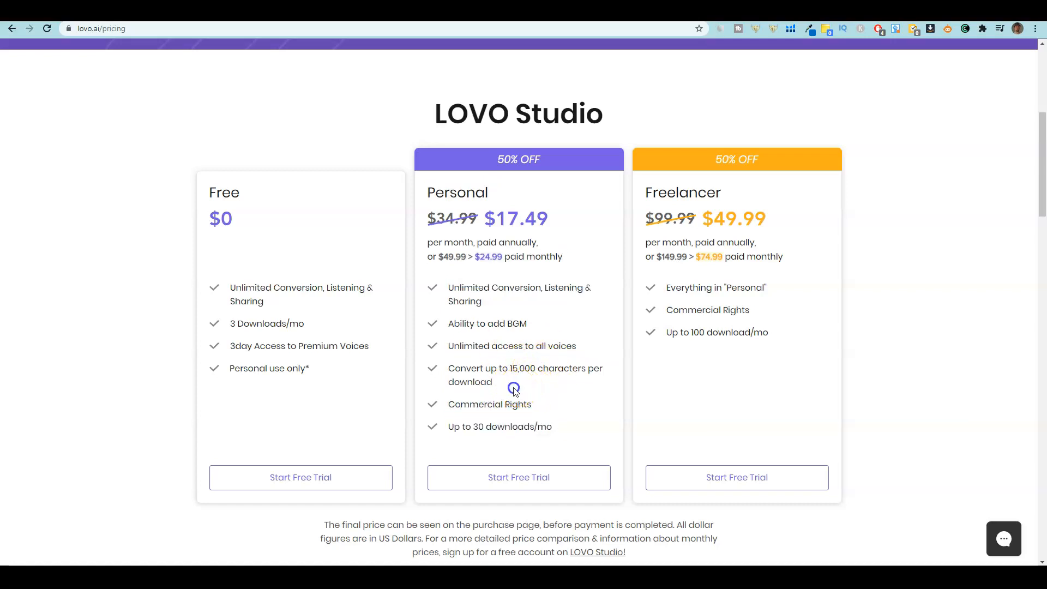
Compare the Personal plan's characters per download and monthly downloads with the Freelancer and Free plans' allowances
{"action": "mouse_move", "coordinate": [447, 380]}
{"action": "left_mouse_down"}
{"action": "mouse_move", "coordinate": [495, 376]}
{"action": "mouse_move", "coordinate": [448, 368]}
{"action": "left_mouse_up"}
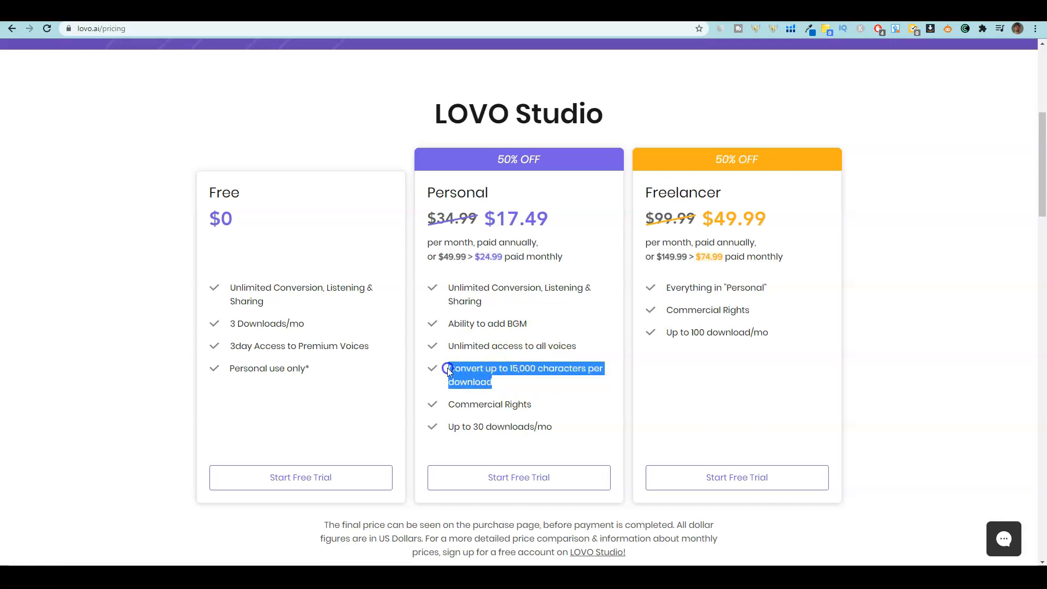
{"action": "left_click", "coordinate": [519, 383]}
{"action": "mouse_move", "coordinate": [567, 428]}
{"action": "left_mouse_down"}
{"action": "mouse_move", "coordinate": [423, 425]}
{"action": "mouse_move", "coordinate": [548, 424]}
{"action": "left_mouse_up"}
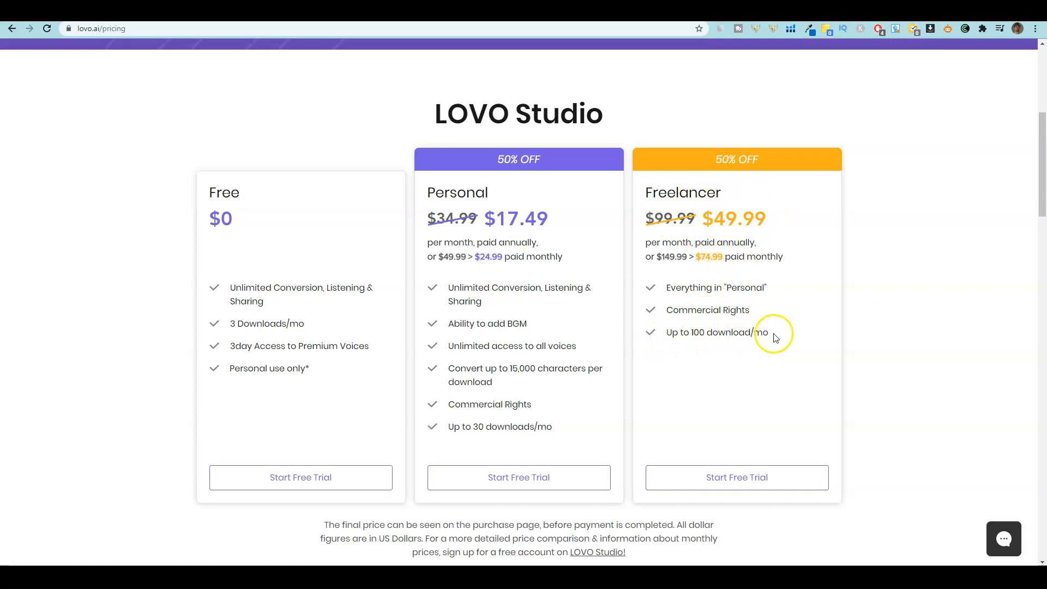
{"action": "left_click_drag", "start_coordinate": [771, 335], "coordinate": [655, 335]}
{"action": "left_click", "coordinate": [822, 333]}
{"action": "scroll", "coordinate": [862, 400], "scroll_direction": "down", "scroll_amount": 1}
{"action": "scroll", "coordinate": [862, 400], "scroll_direction": "up", "scroll_amount": 1}
{"action": "scroll", "coordinate": [539, 324], "scroll_direction": "down", "scroll_amount": 1}
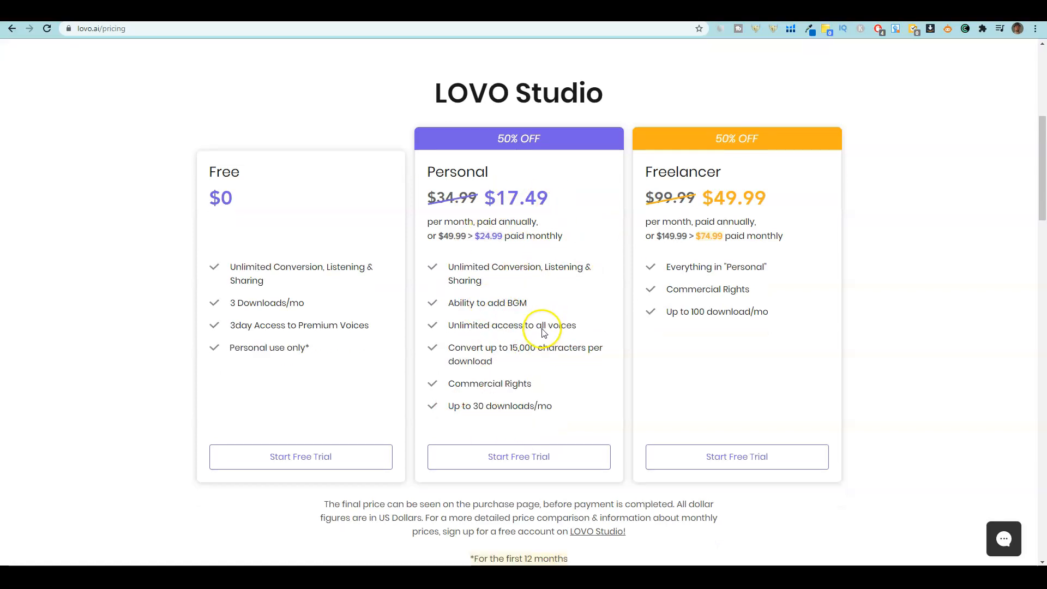
{"action": "scroll", "coordinate": [445, 306], "scroll_direction": "up", "scroll_amount": 3}
{"action": "scroll", "coordinate": [319, 392], "scroll_direction": "down", "scroll_amount": 1}
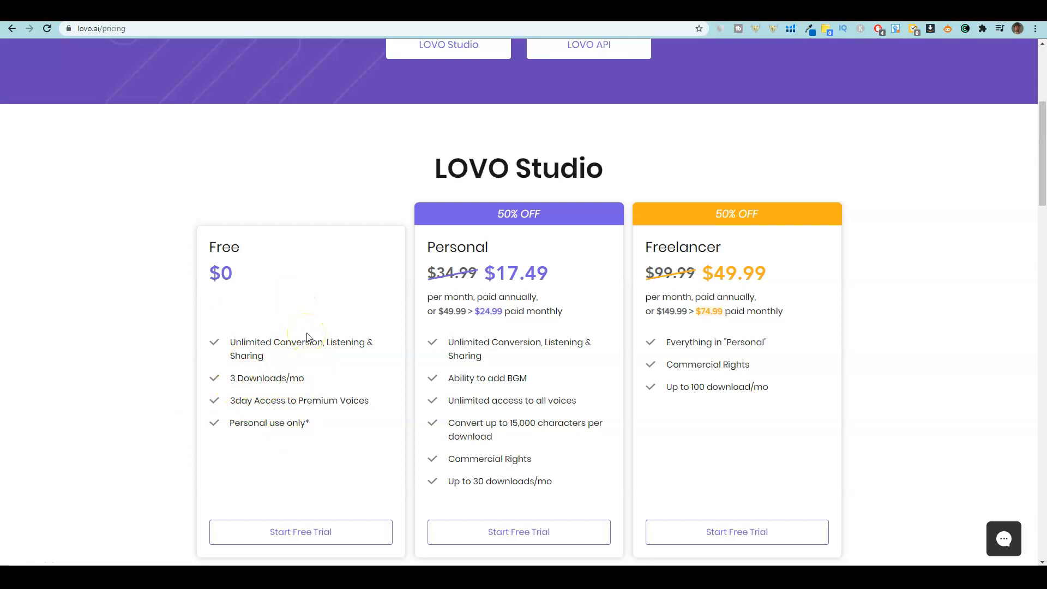
Examine the Full Features comparison of the LOVO plans and the API pricing section
{"action": "scroll", "coordinate": [623, 406], "scroll_direction": "down", "scroll_amount": 5}
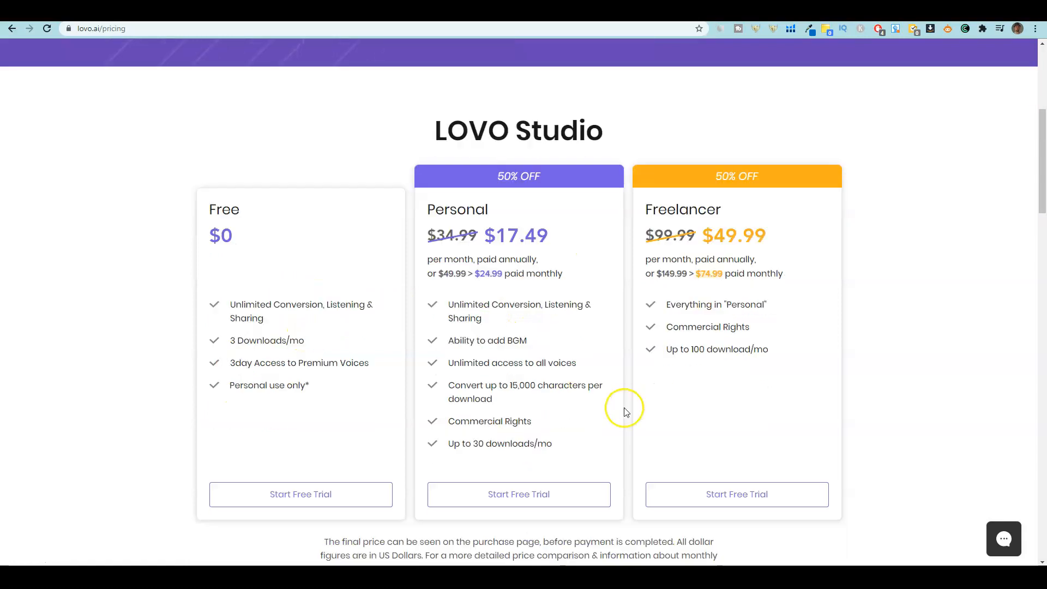
{"action": "scroll", "coordinate": [626, 412], "scroll_direction": "down", "scroll_amount": 6}
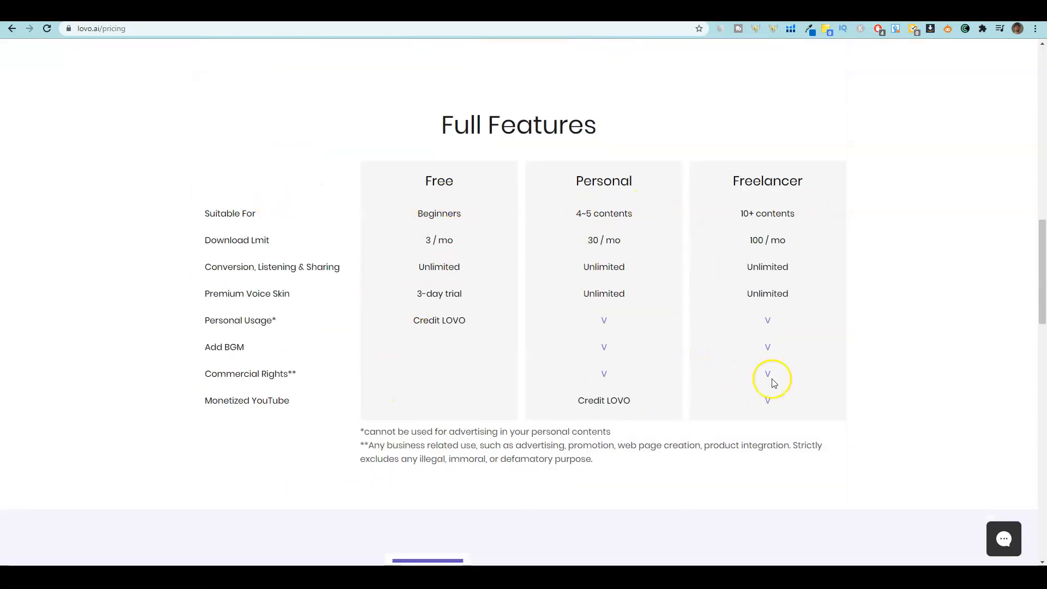
{"action": "scroll", "coordinate": [820, 404], "scroll_direction": "down", "scroll_amount": 6}
{"action": "scroll", "coordinate": [793, 428], "scroll_direction": "up", "scroll_amount": 4}
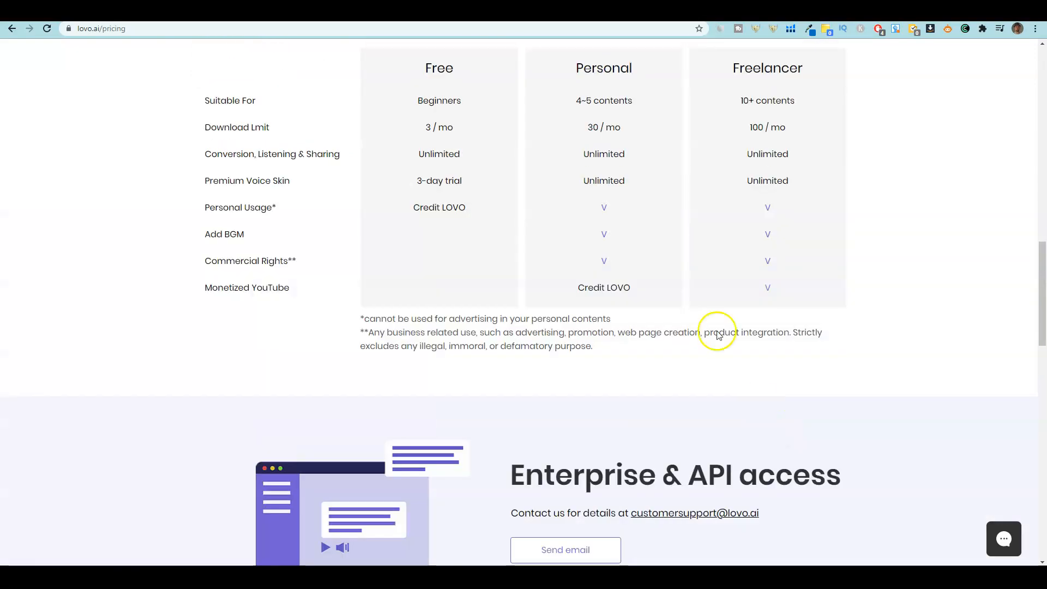
{"action": "scroll", "coordinate": [673, 388], "scroll_direction": "down", "scroll_amount": 9}
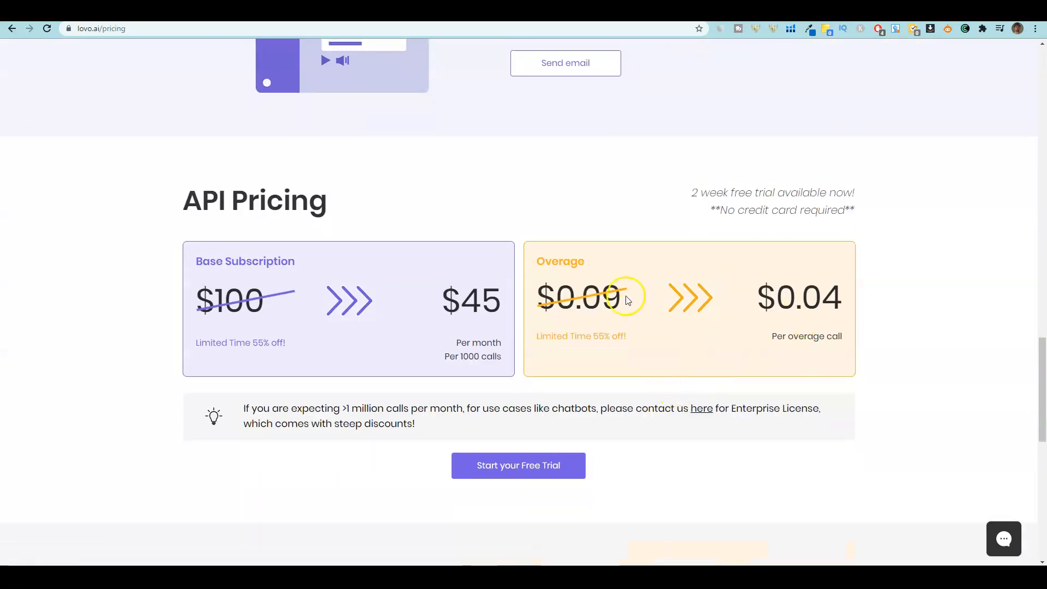
{"action": "scroll", "coordinate": [710, 398], "scroll_direction": "up", "scroll_amount": 20}
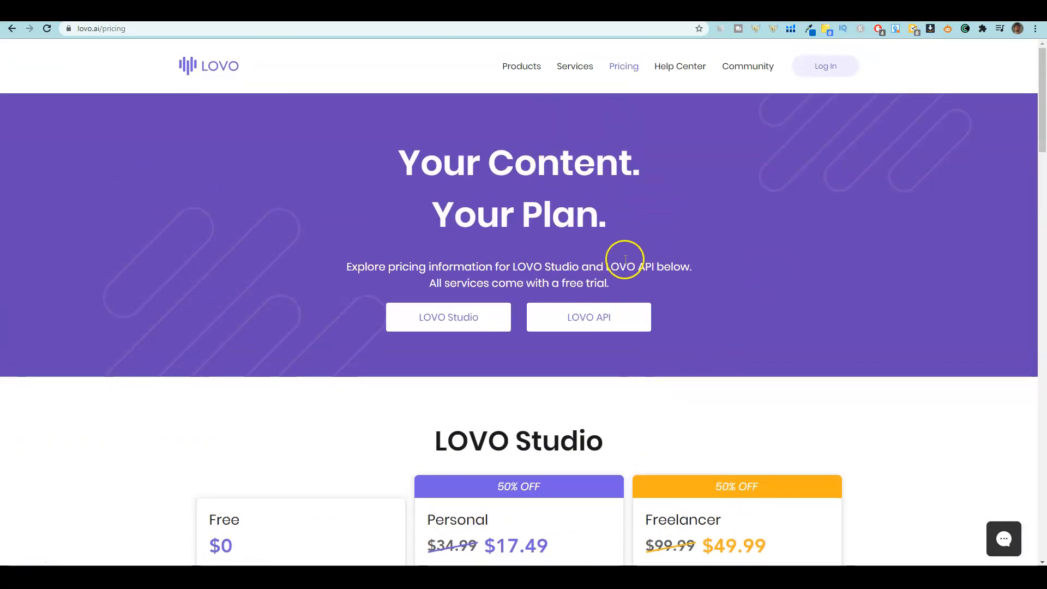
Switch to the LOVO Studio page, open its Workspace and dismiss the Discord invitation
{"action": "left_click", "coordinate": [866, 12]}
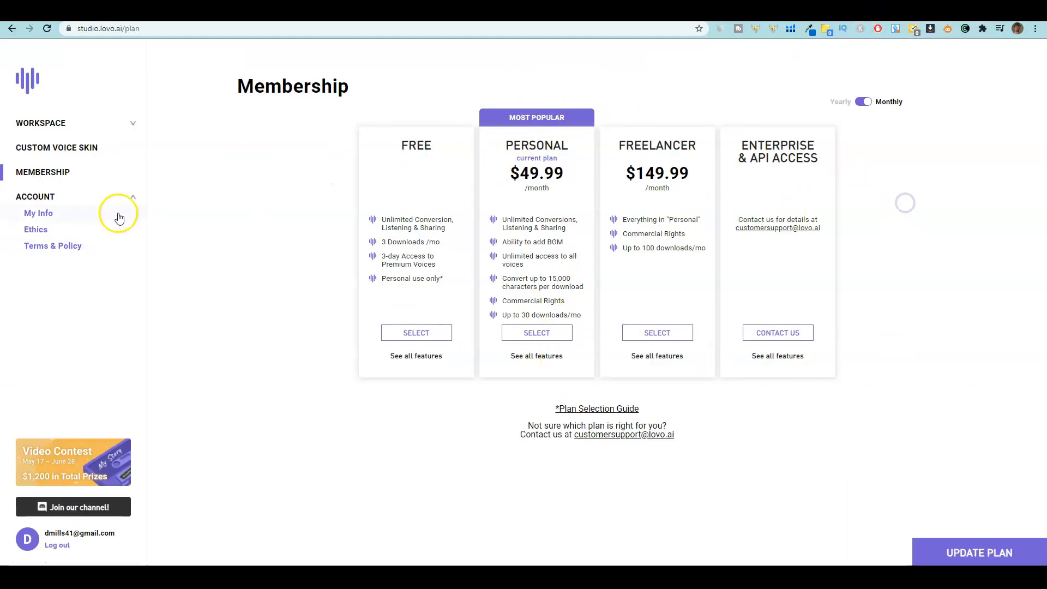
{"action": "left_click", "coordinate": [49, 123]}
{"action": "left_click", "coordinate": [55, 140]}
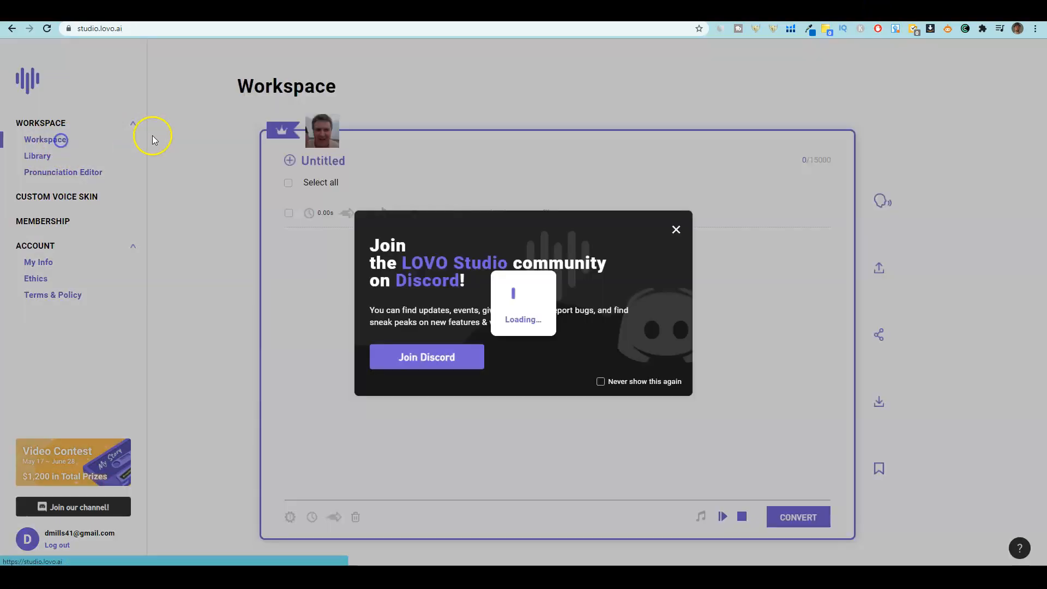
{"action": "left_click", "coordinate": [676, 229]}
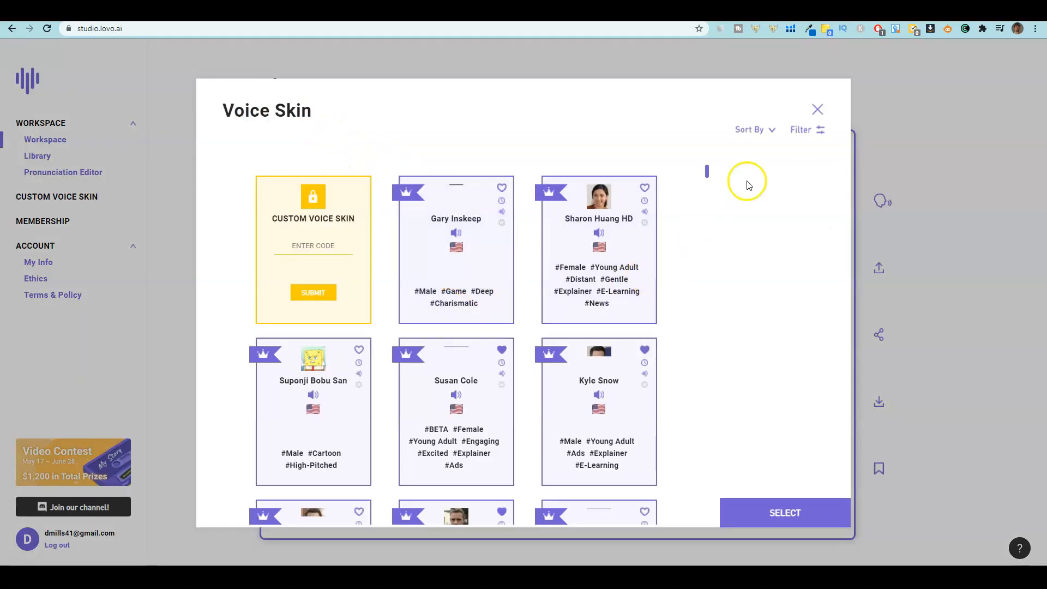
Sort the voice skins by Favorite and apply the US female voice tagged Friendly, Gentle, Audiobook and Documentary
{"action": "left_click", "coordinate": [776, 130]}
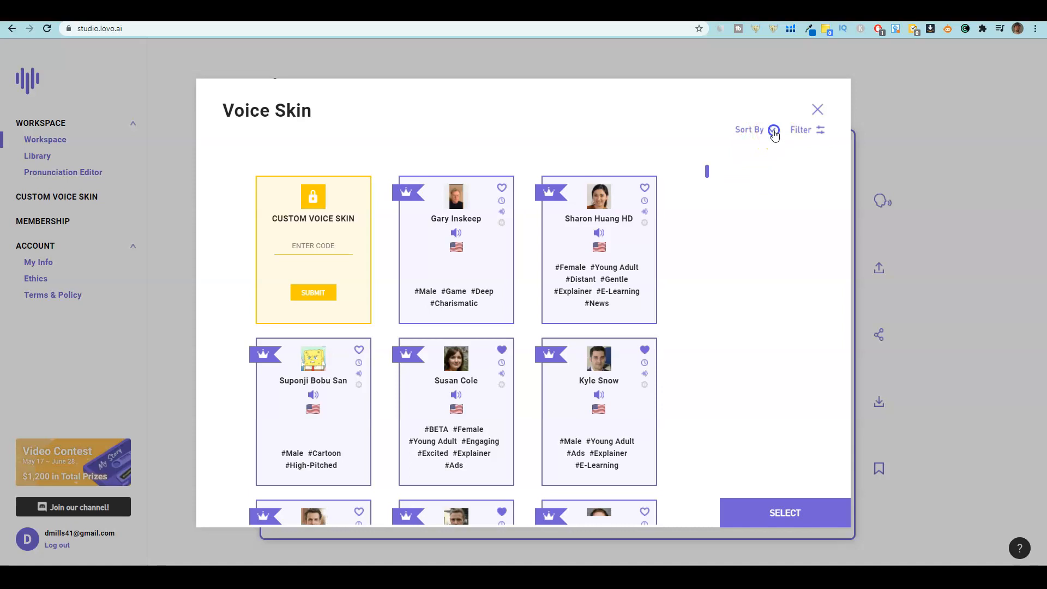
{"action": "left_click", "coordinate": [750, 137]}
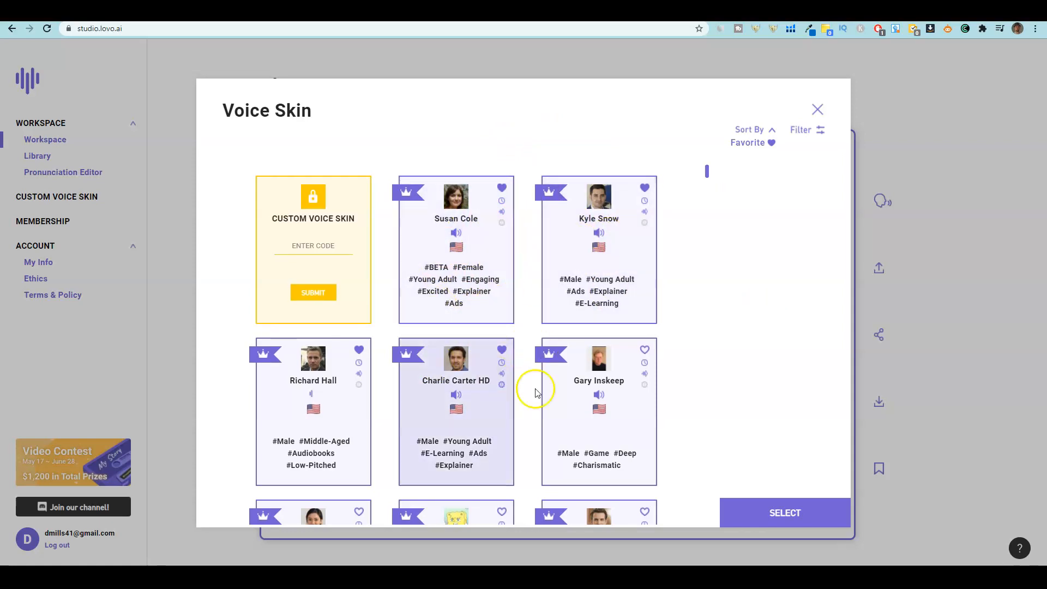
{"action": "scroll", "coordinate": [550, 366], "scroll_direction": "down", "scroll_amount": 4}
{"action": "scroll", "coordinate": [551, 365], "scroll_direction": "down", "scroll_amount": 4}
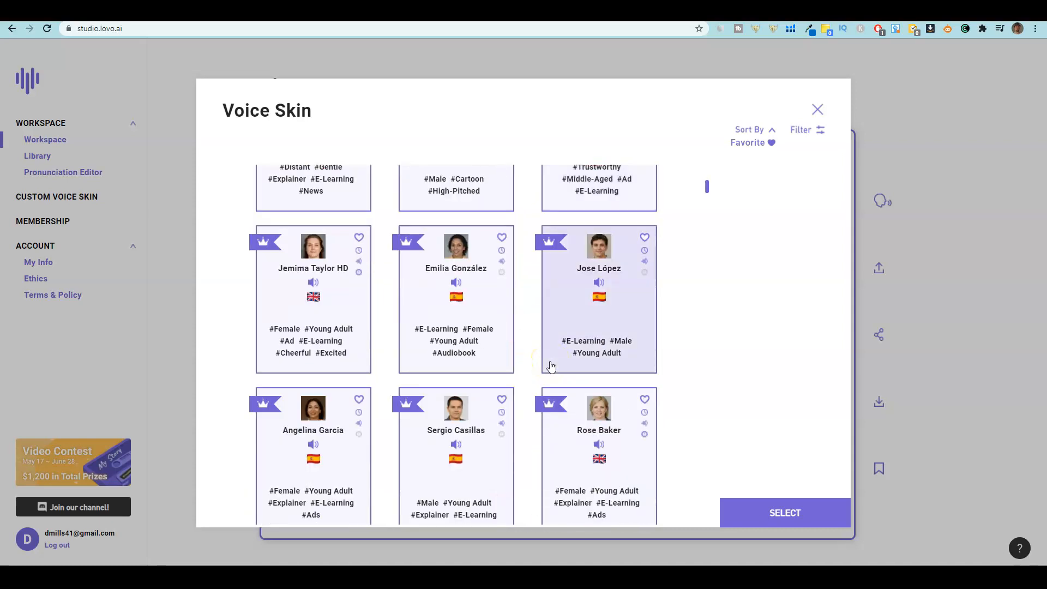
{"action": "scroll", "coordinate": [653, 370], "scroll_direction": "down", "scroll_amount": 3}
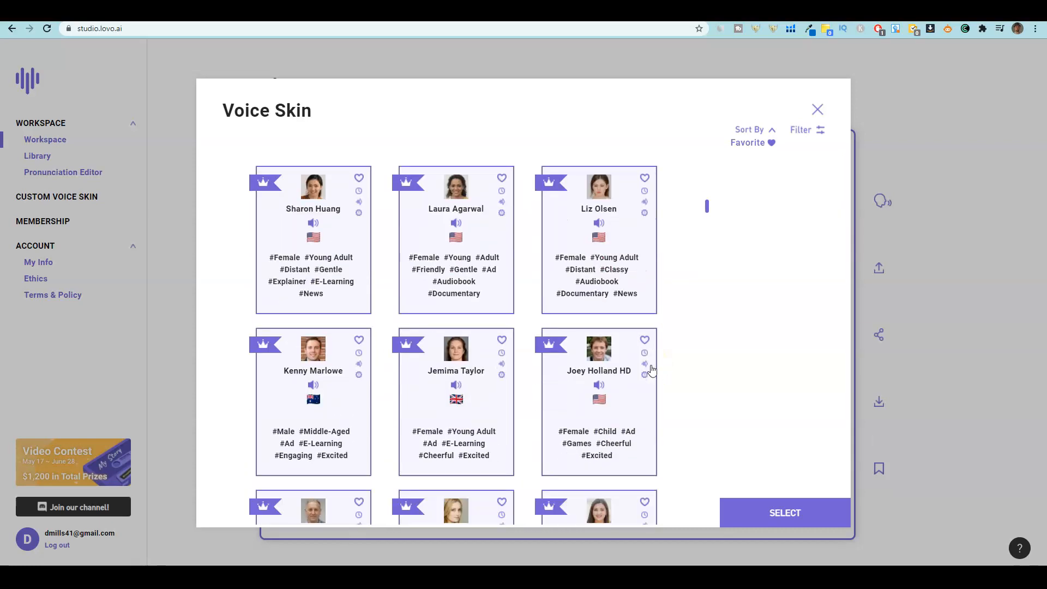
{"action": "left_click", "coordinate": [577, 236]}
{"action": "scroll", "coordinate": [590, 276], "scroll_direction": "up", "scroll_amount": 3}
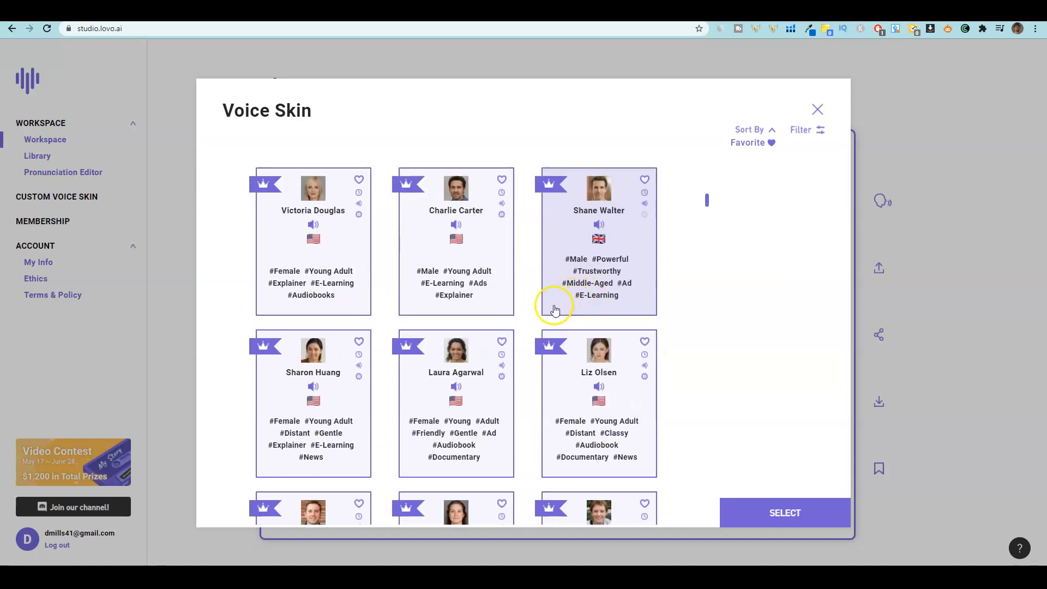
{"action": "left_click", "coordinate": [430, 363]}
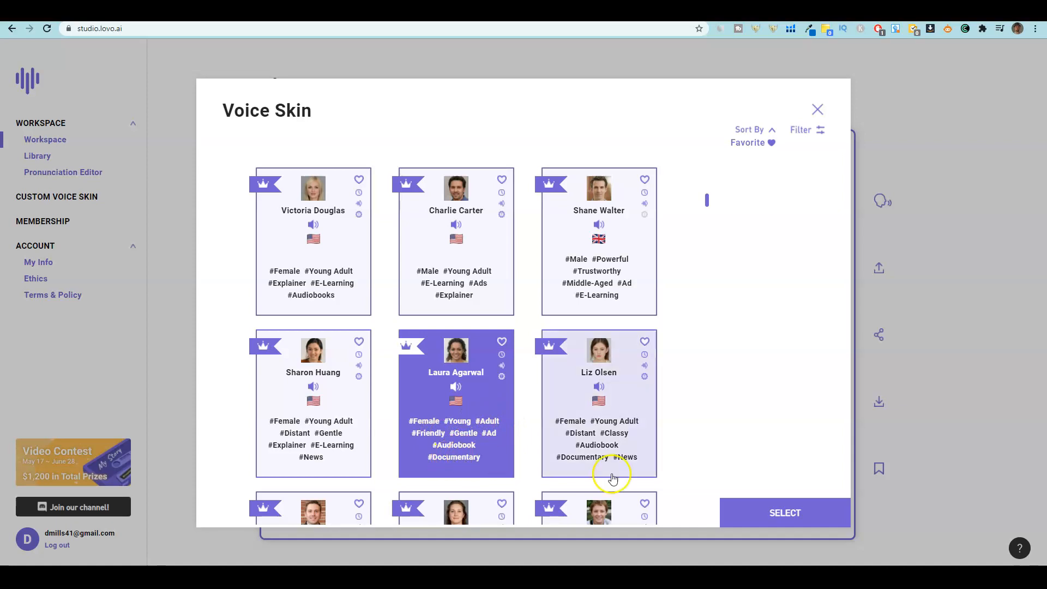
{"action": "left_click", "coordinate": [769, 508]}
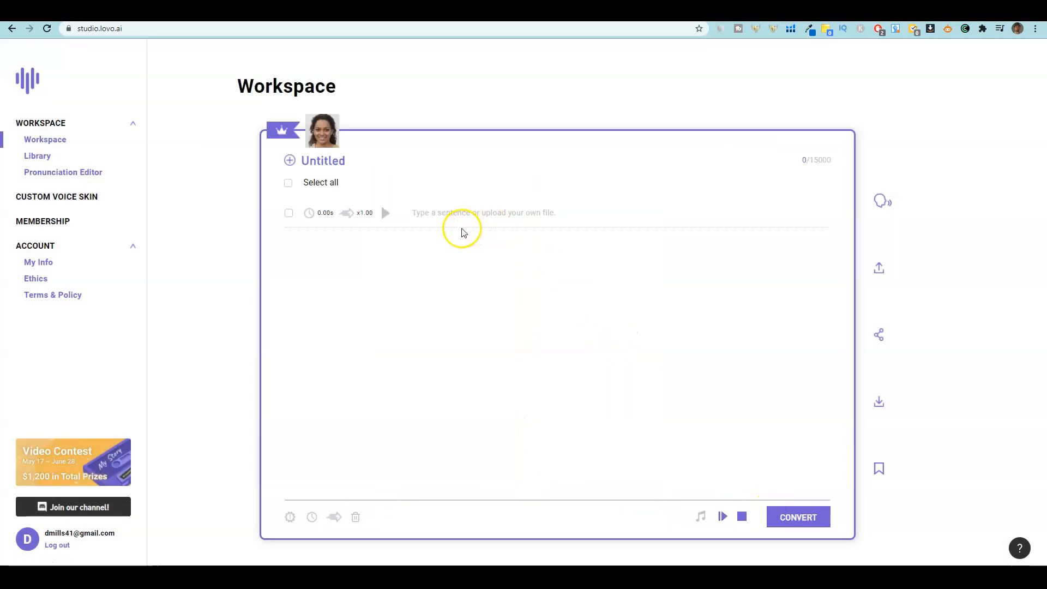
Paste the full muscle-building script from the note into the untitled workspace and check its sentences through to the last one
{"action": "mouse_move", "coordinate": [497, 573]}
{"action": "left_click", "coordinate": [540, 552]}
{"action": "left_click", "coordinate": [460, 213]}
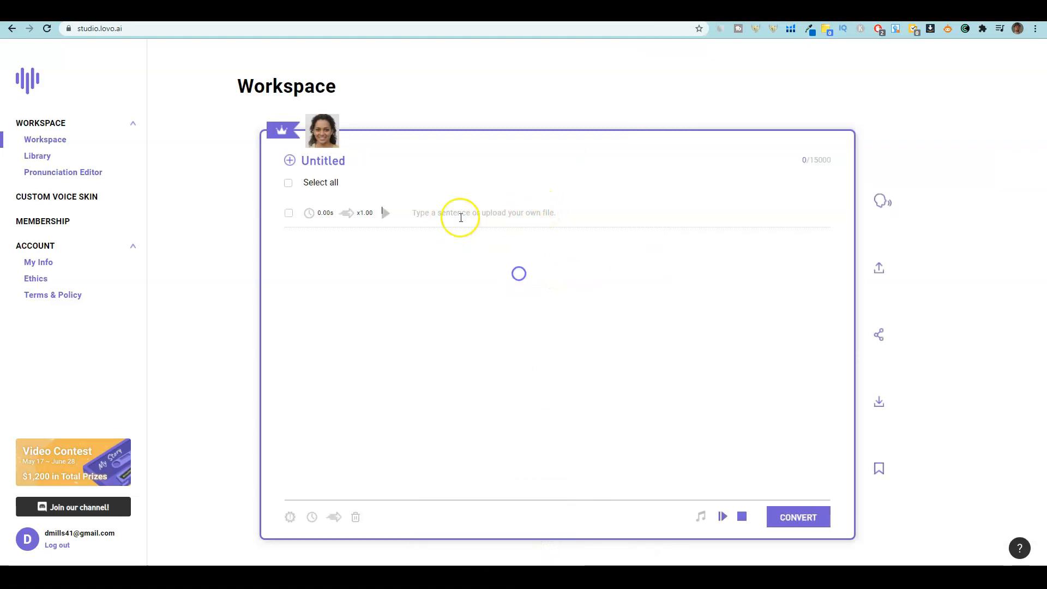
{"action": "type", "text": "Working Out At Home - How to Maximize Muscle-Building Results From Your Home Workouts!  One of the most-asked questions in the bodybuilding world is how to achieve better results faster when it comes to building muscle. The most common response is that it takes time and patience, but there are some ways to build more muscle fast - or at least faster.  Naturally shortening time between sets, adding more reps per set and even adding more sets to your workout can all add to your hypertrophy - but only up to a point. Overdoing it can be as bad as skipping the workout, as the body needs to be able to recover sufficiently between workouts. Overtraining can lead to injury, burnout, demotivation and even muscle loss.  That's where these techniques come in handy, as you only add them once or twice a week, and only on one or two of the exercises you're doing that day. So let's take a look at drop sets, super-slow reps and forced negatives, each of which can help you build muscle faster when added to your workouts prudently."}
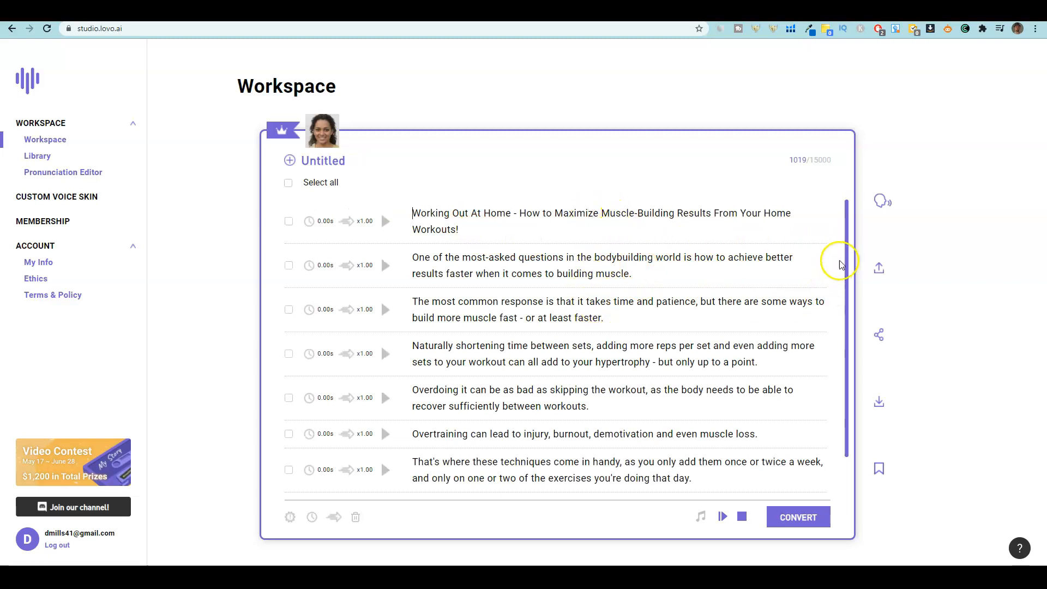
{"action": "scroll", "coordinate": [847, 240], "scroll_direction": "down", "scroll_amount": 2}
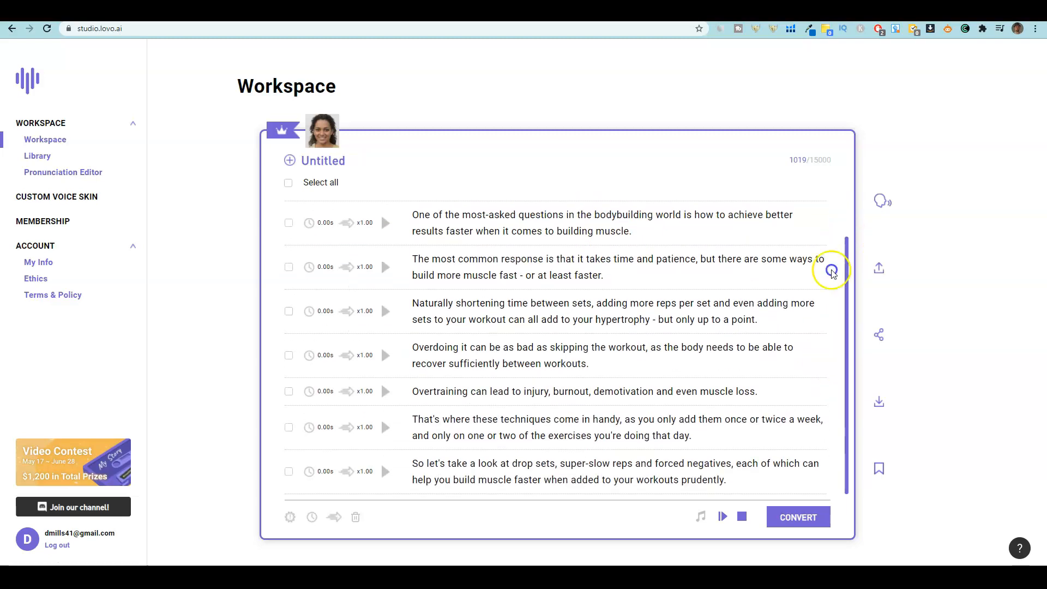
{"action": "scroll", "coordinate": [830, 269], "scroll_direction": "up", "scroll_amount": 2}
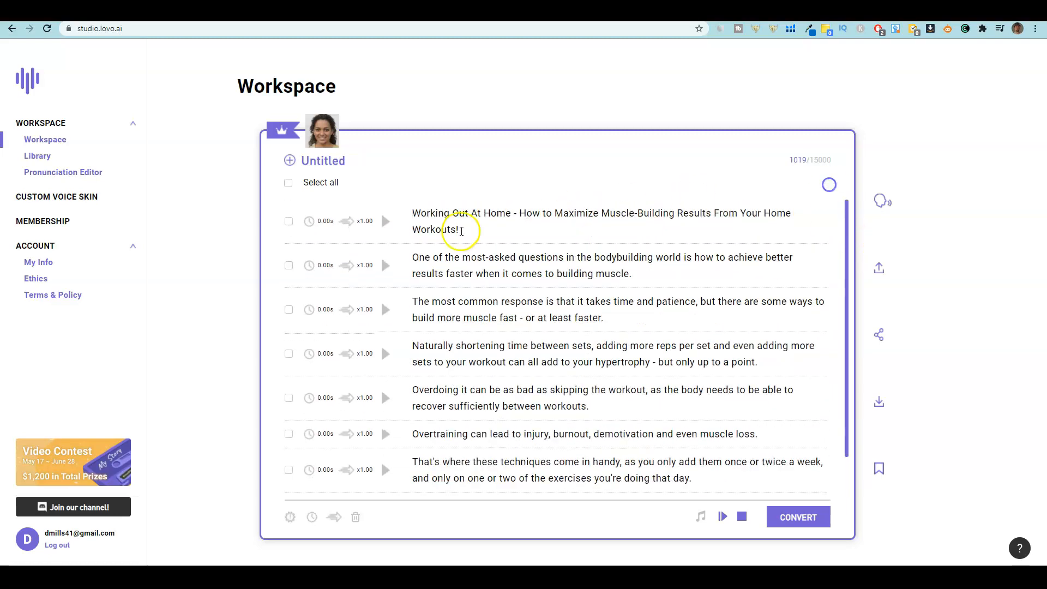
Add a 0.50-second pause to the end of every sentence in the script
{"action": "left_click", "coordinate": [289, 183]}
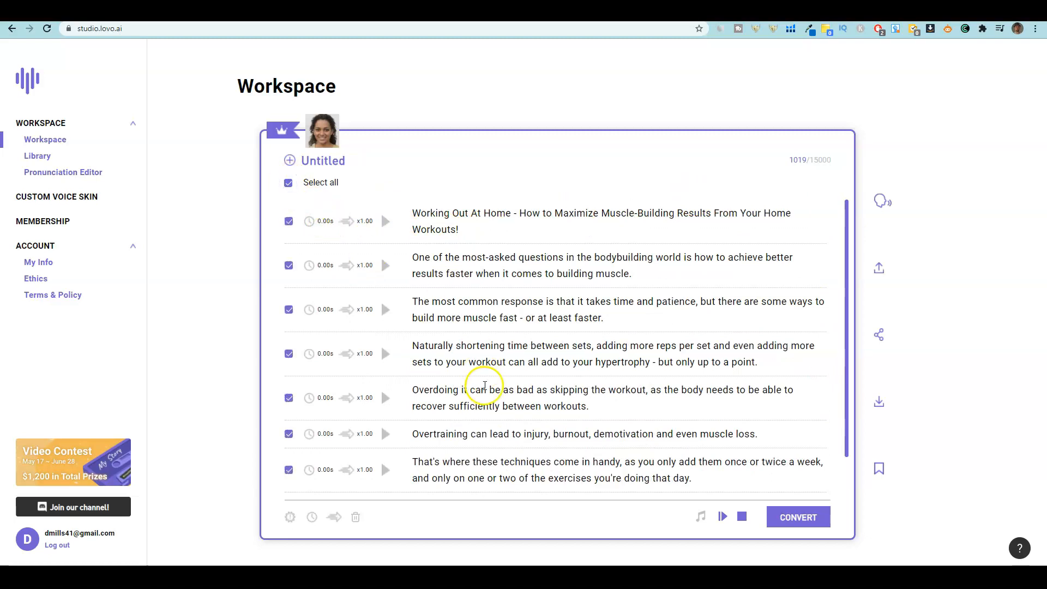
{"action": "left_click", "coordinate": [312, 518]}
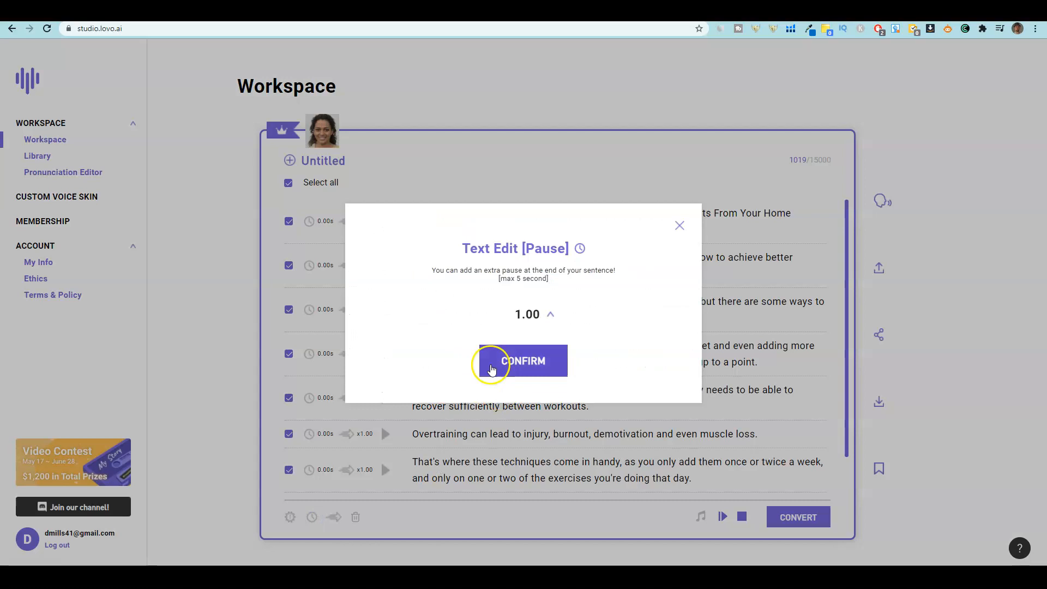
{"action": "left_click", "coordinate": [496, 314]}
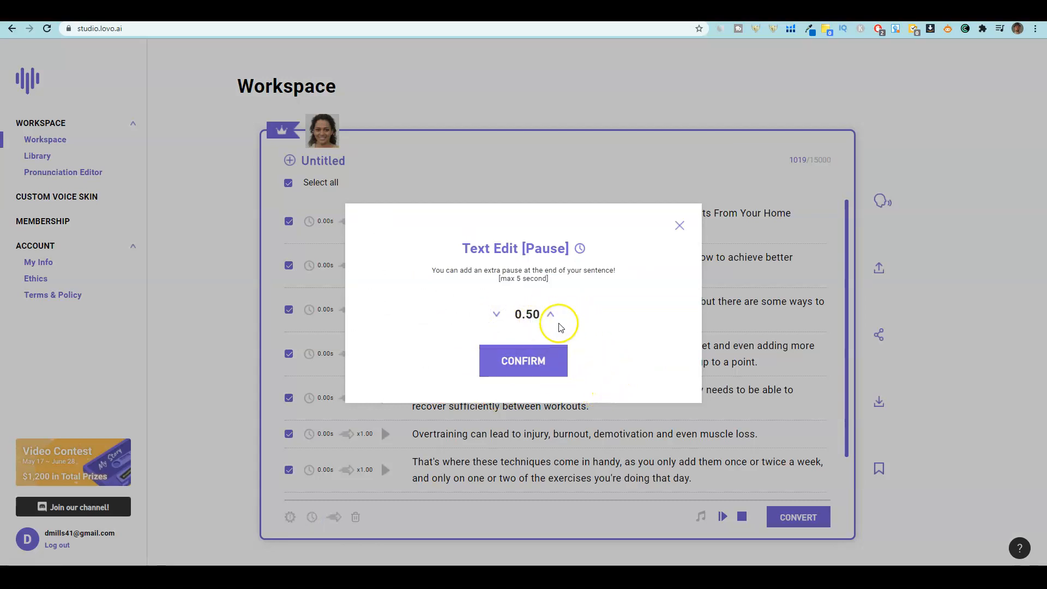
{"action": "left_click", "coordinate": [467, 370]}
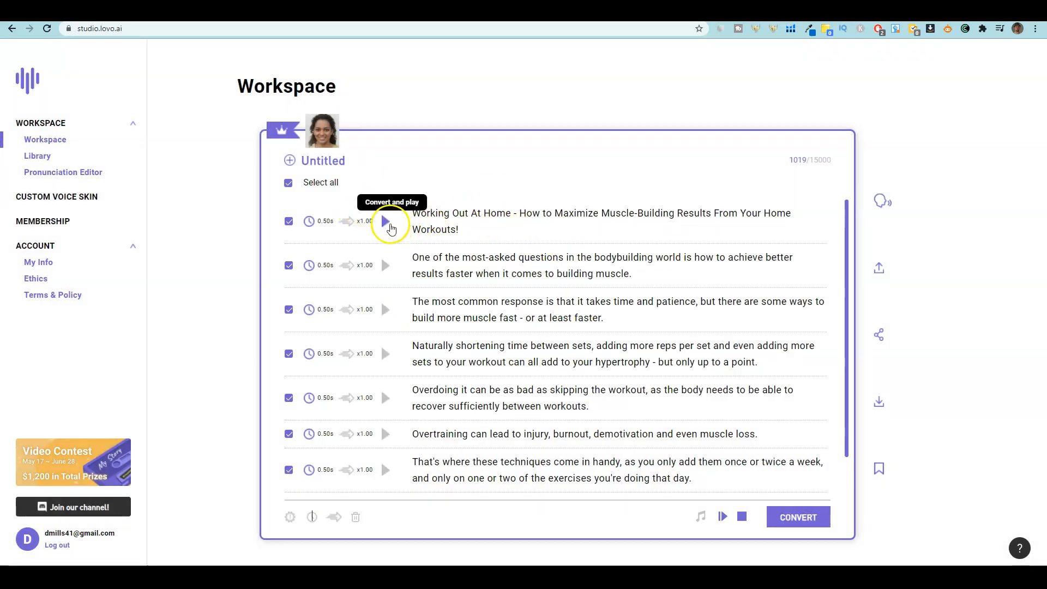
Convert and play the title and the first body sentence with the chosen voice, stopping playback partway
{"action": "left_click", "coordinate": [386, 221]}
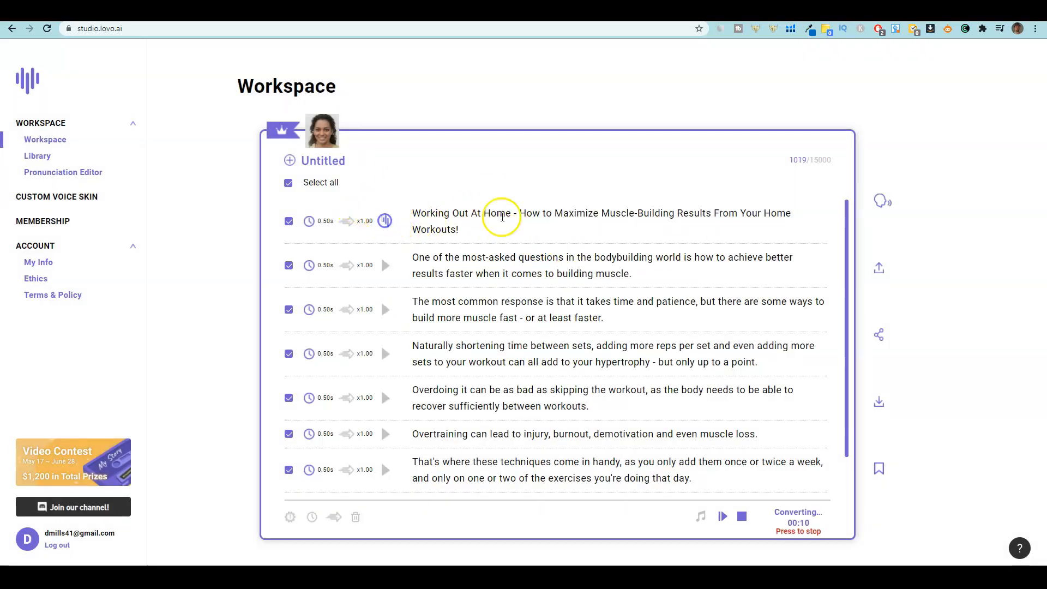
{"action": "left_click", "coordinate": [386, 266]}
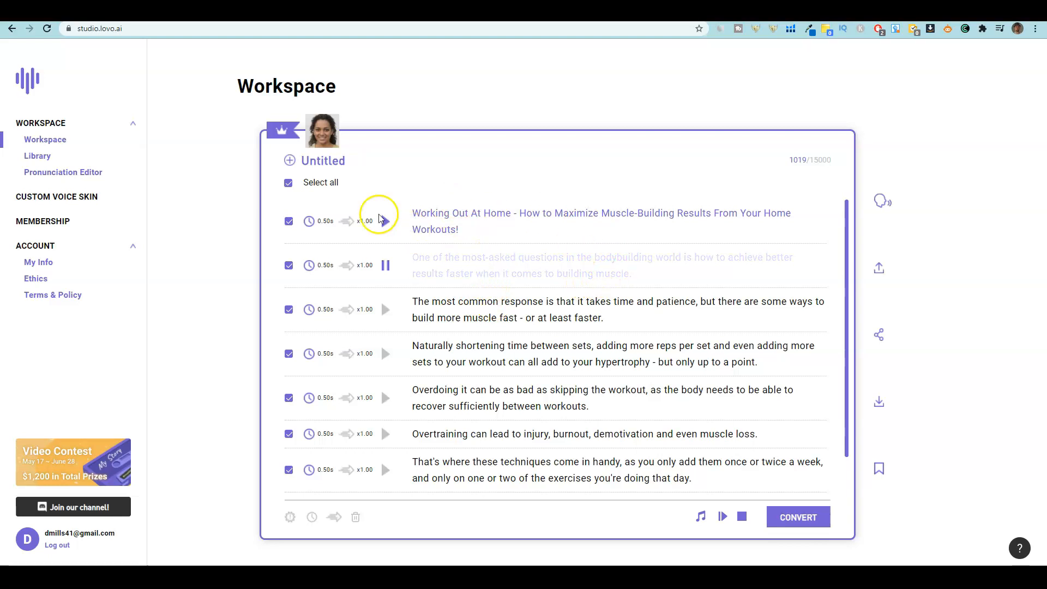
{"action": "left_click", "coordinate": [388, 268]}
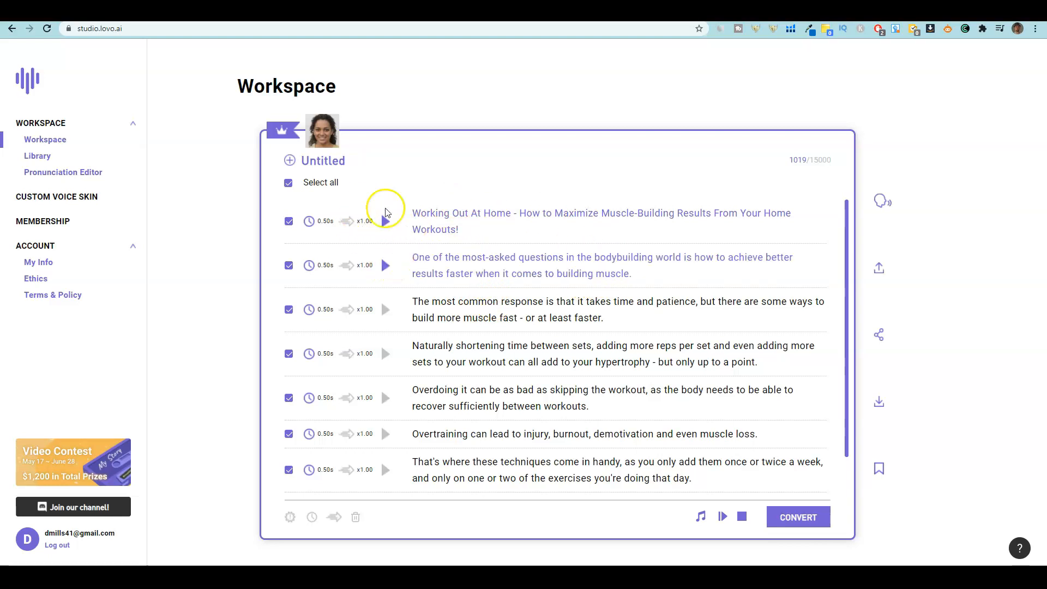
Change the voice skin to the favorite US female voice tagged BETA, Engaging and Excited, and preview the title and first body sentence
{"action": "left_click", "coordinate": [326, 141]}
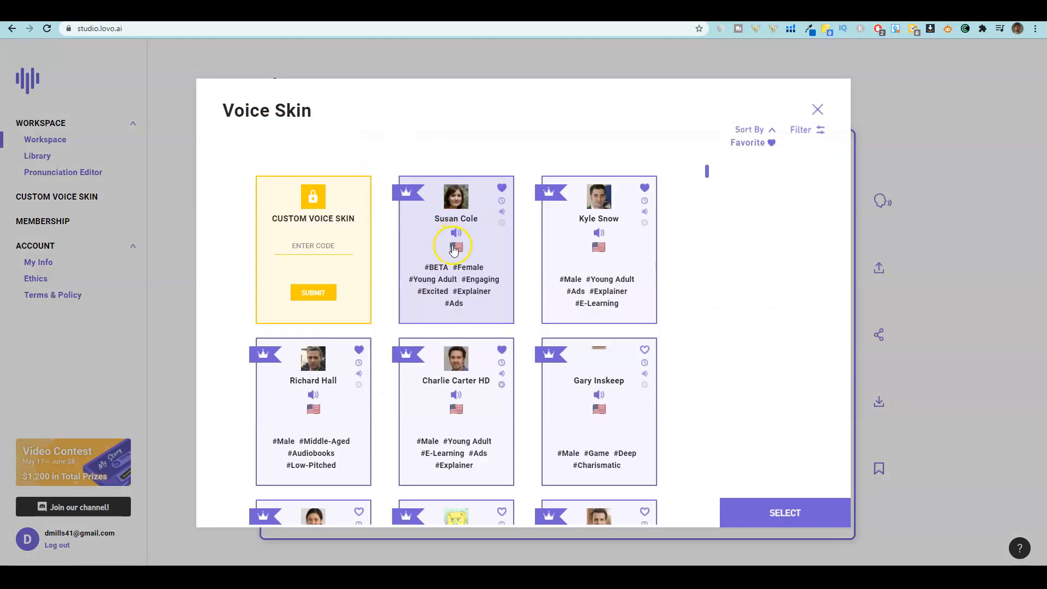
{"action": "left_click", "coordinate": [484, 244]}
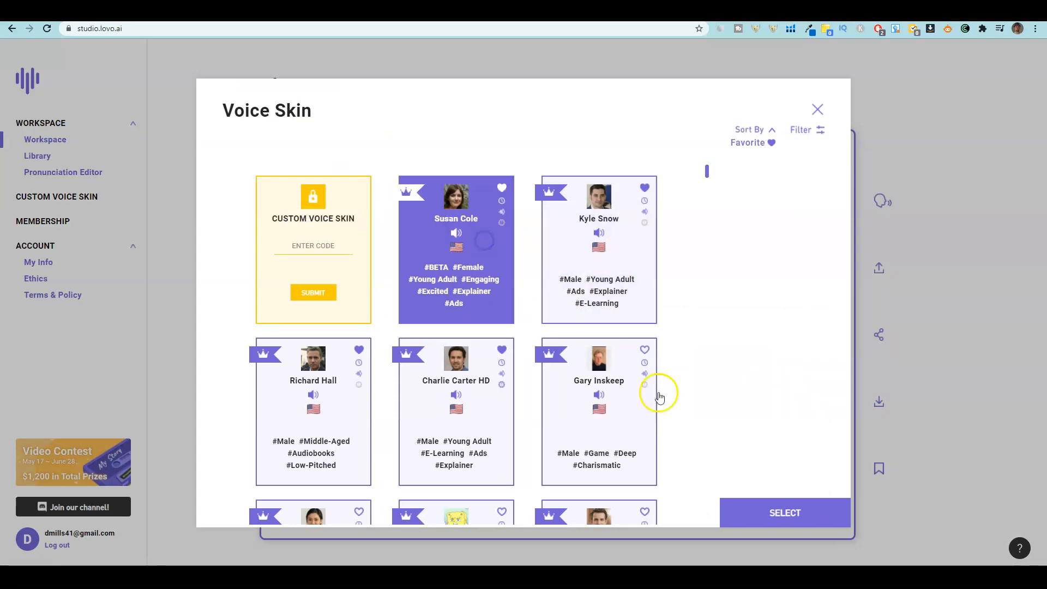
{"action": "left_click", "coordinate": [753, 504]}
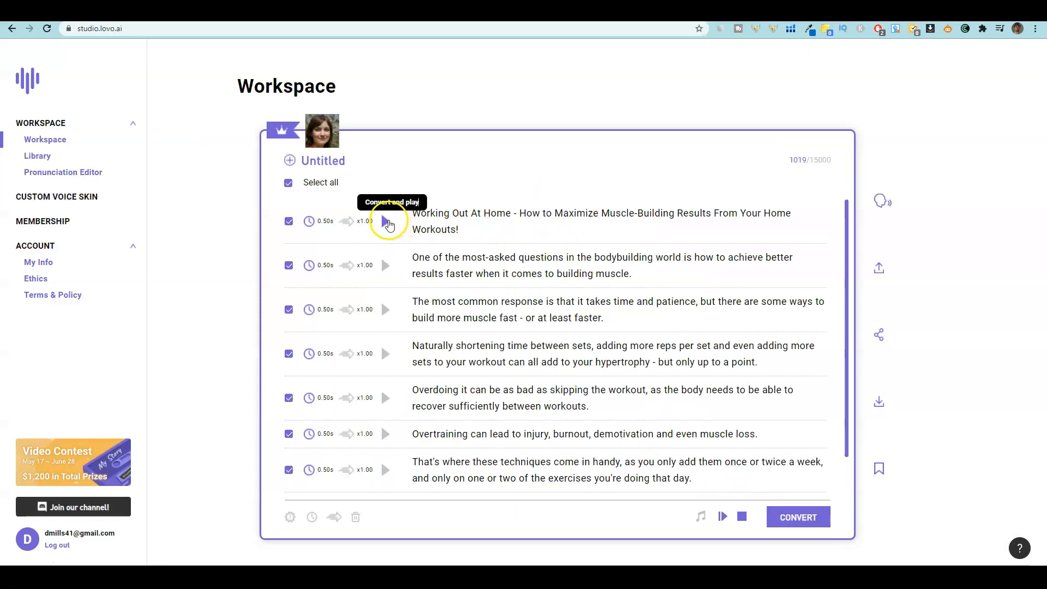
{"action": "left_click", "coordinate": [385, 221]}
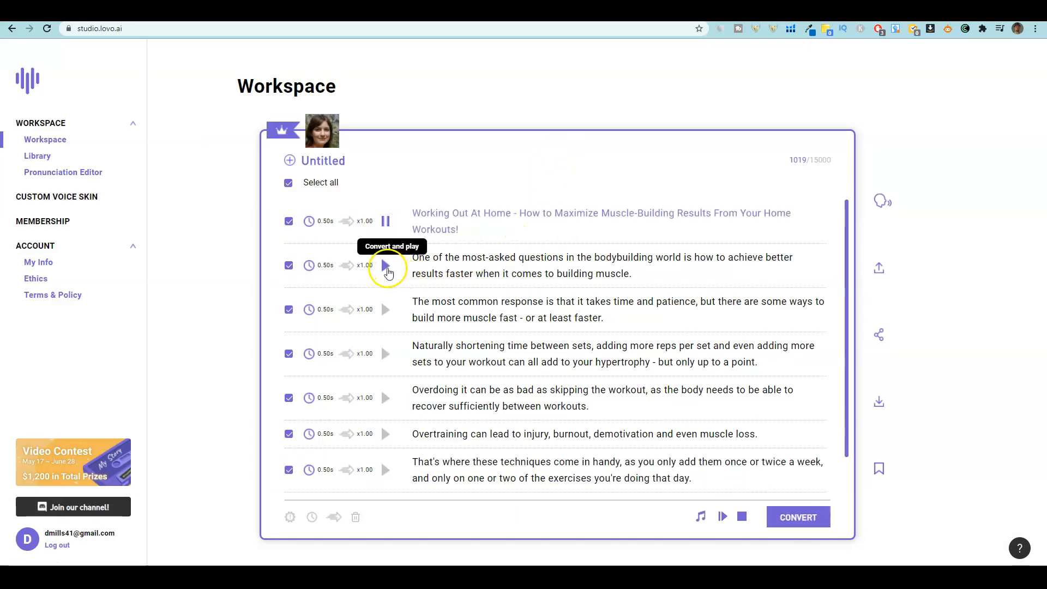
{"action": "left_click", "coordinate": [386, 266]}
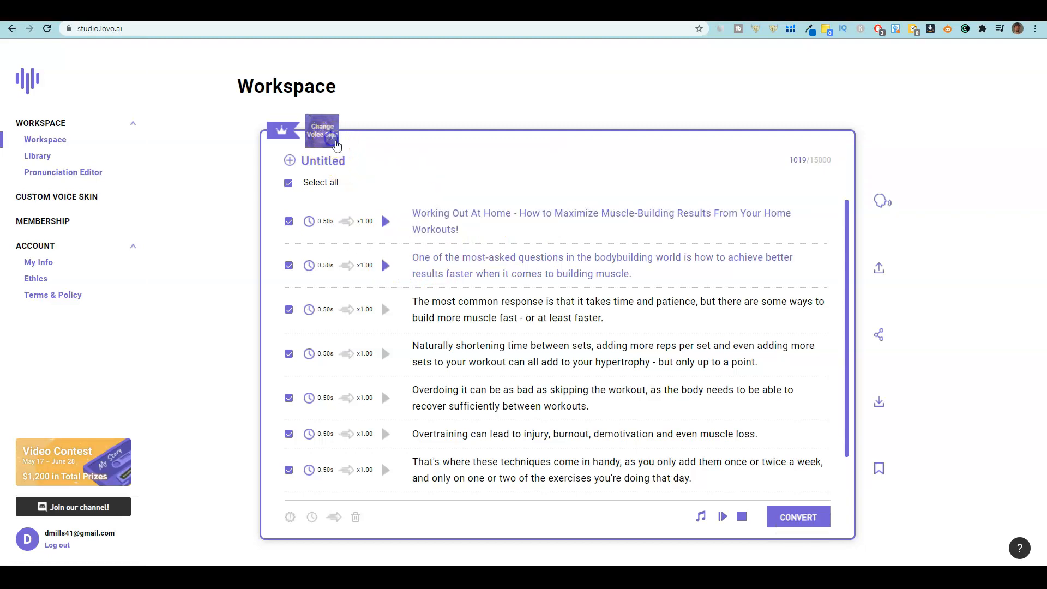
Change the voice skin to the favorite US male tagged Young Adult, Ads, Explainer and E-Learning without HD, and preview the opening sentences
{"action": "left_click", "coordinate": [326, 141]}
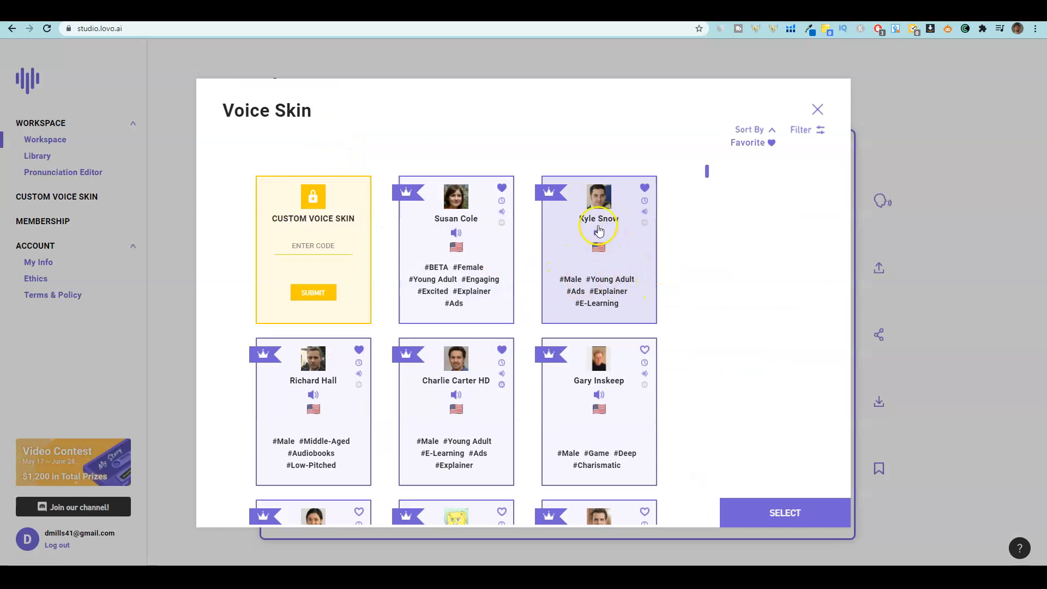
{"action": "left_click", "coordinate": [771, 511]}
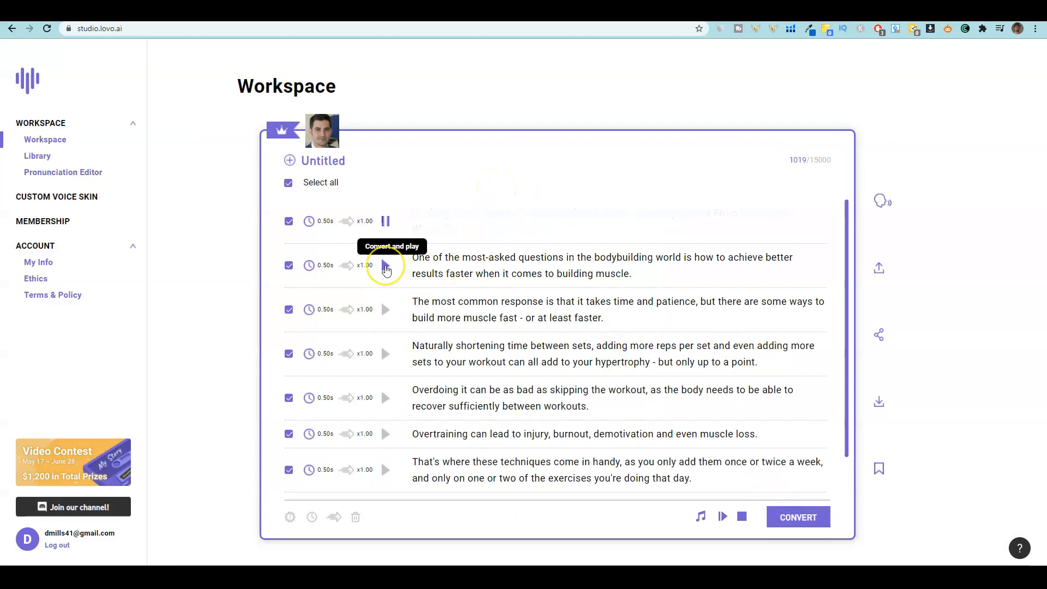
{"action": "left_click", "coordinate": [385, 266]}
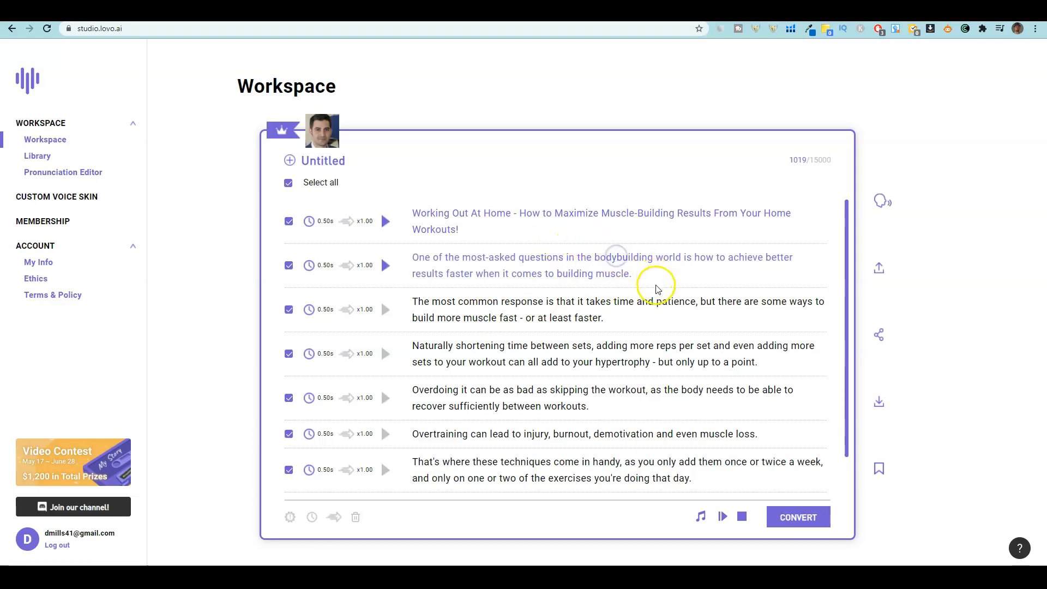
Split "bodybuilding" into "body building" in the first body sentence and convert and play that sentence again
{"action": "left_click", "coordinate": [386, 265]}
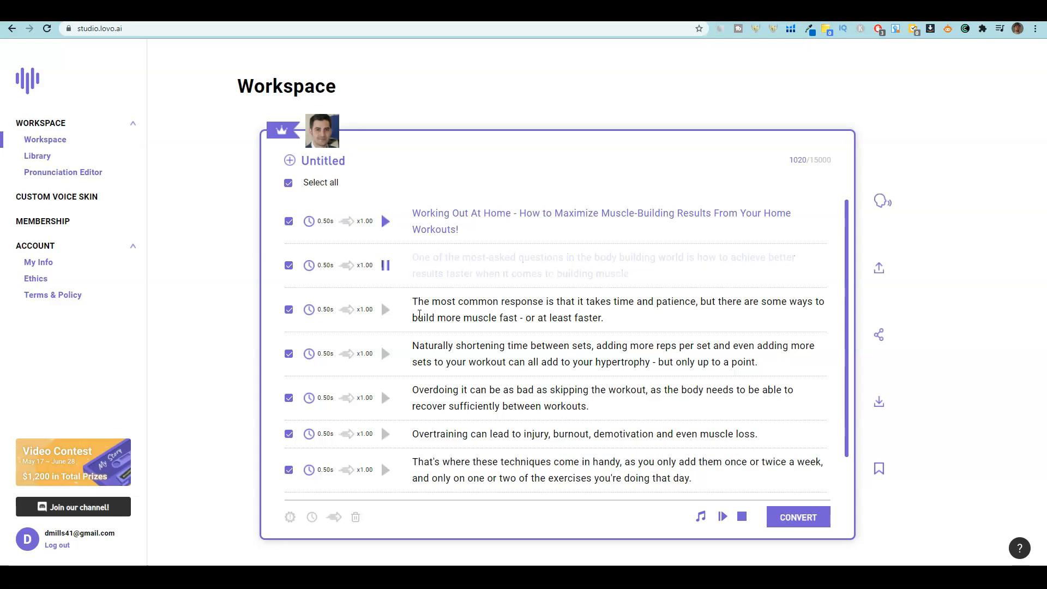
{"action": "left_click", "coordinate": [631, 279]}
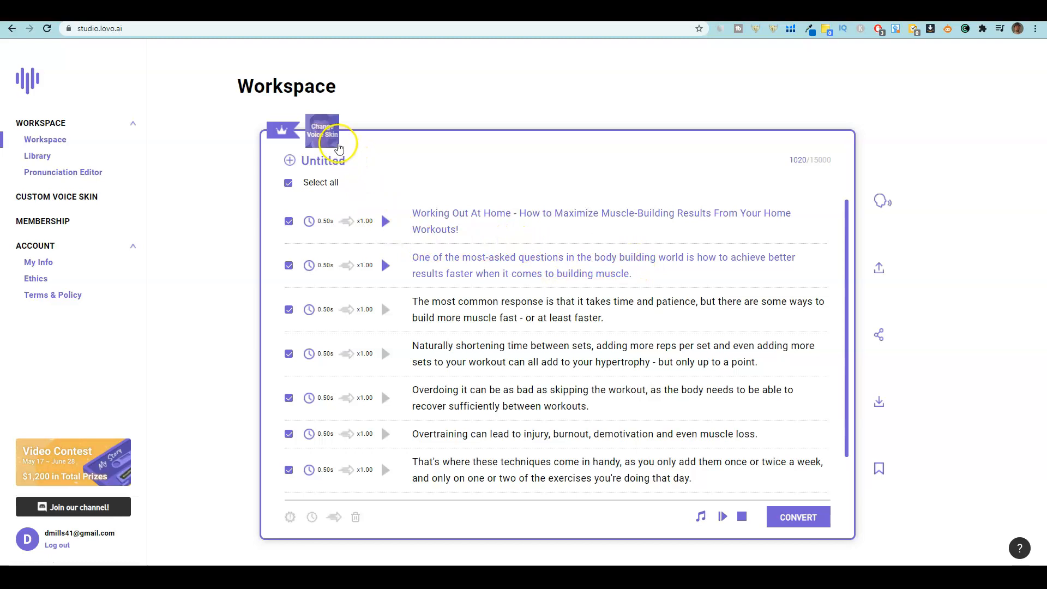
Change the voice skin to the favorite US male HD voice tagged Young Adult and E-Learning, and preview the script with it
{"action": "left_click", "coordinate": [330, 135]}
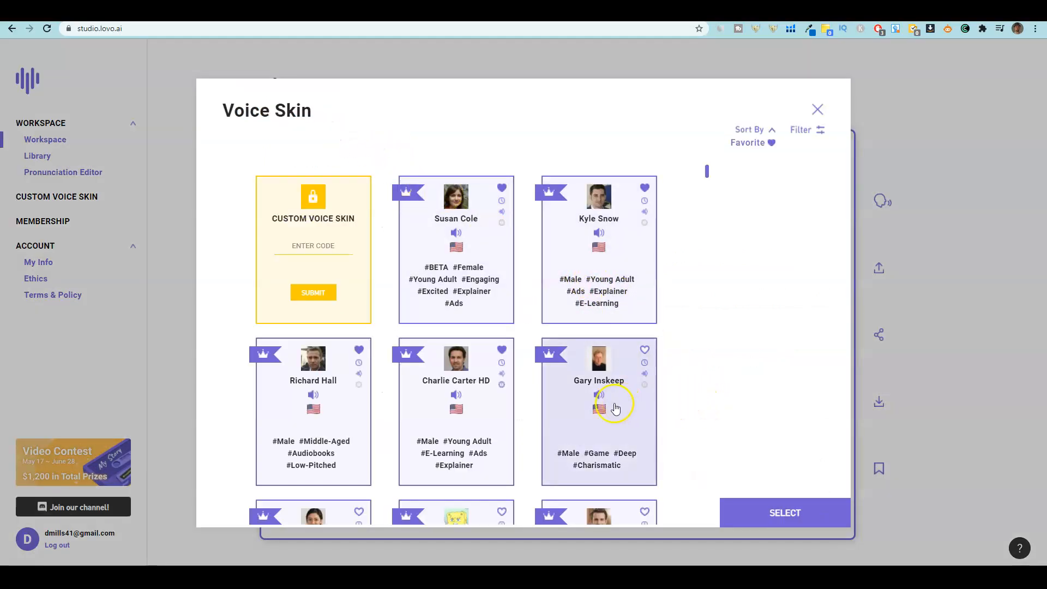
{"action": "scroll", "coordinate": [491, 413], "scroll_direction": "down", "scroll_amount": 1}
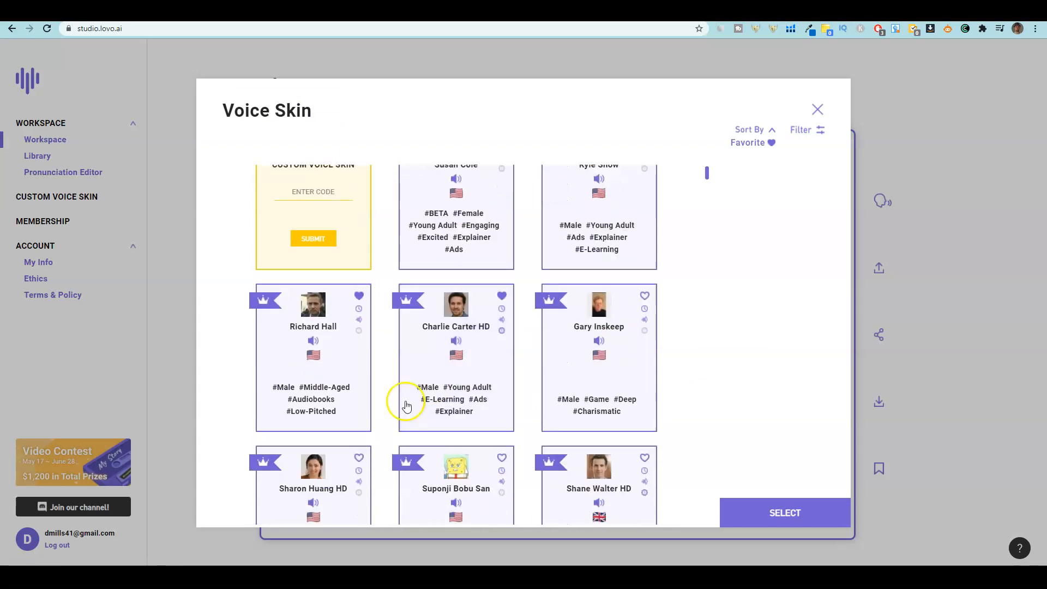
{"action": "left_click", "coordinate": [489, 368]}
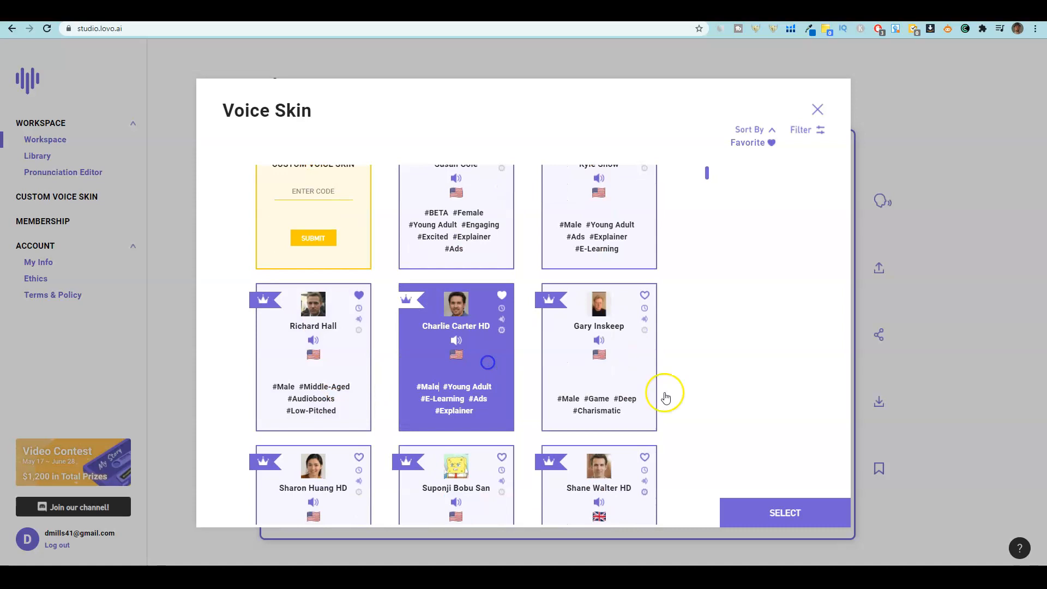
{"action": "left_click", "coordinate": [762, 507]}
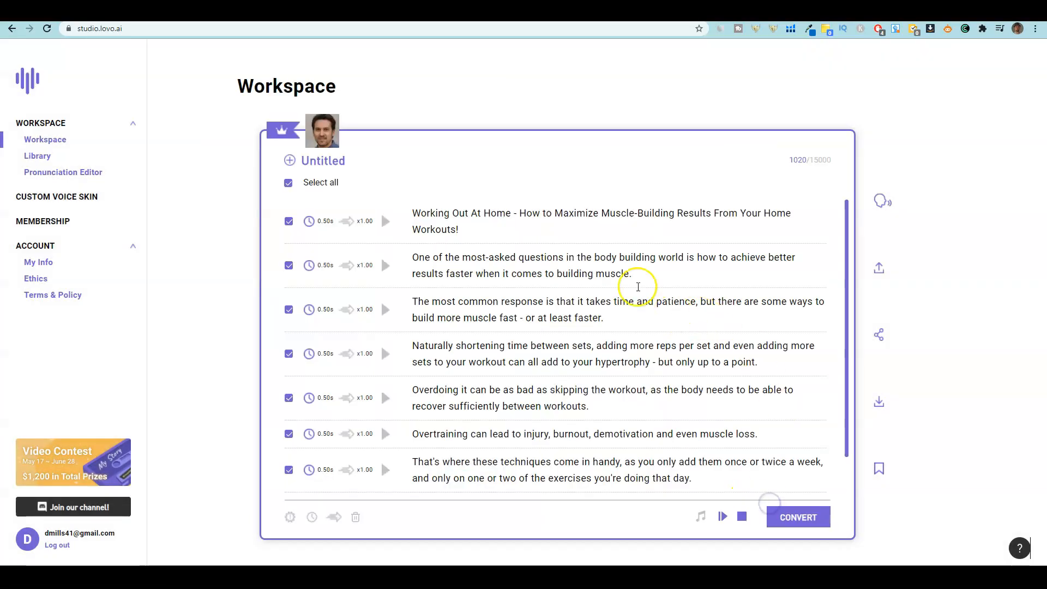
{"action": "left_click", "coordinate": [386, 221]}
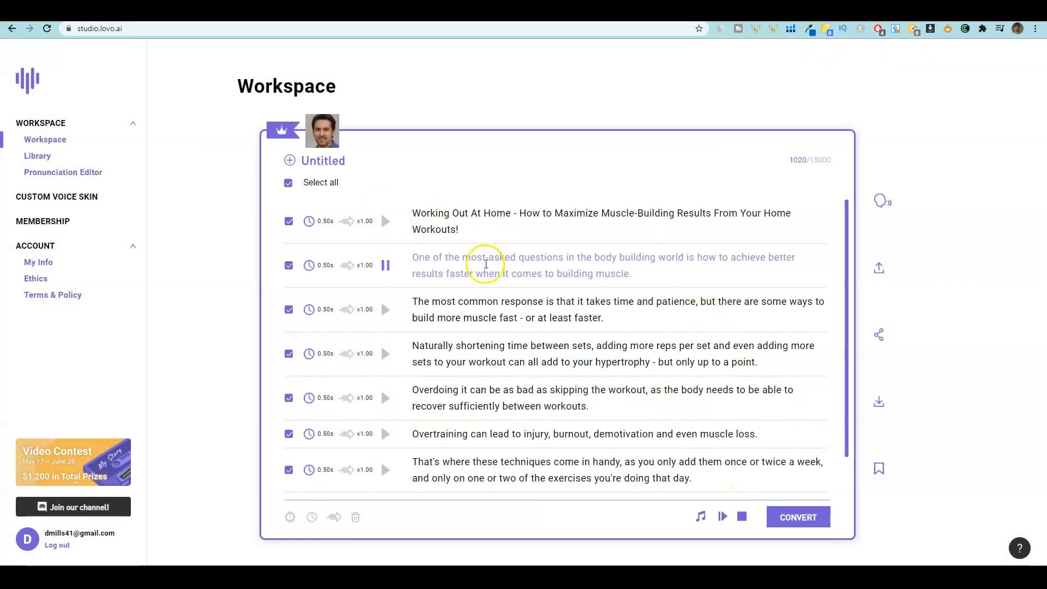
Try the favorite US male voice tagged Middle-Aged, Audiobooks and Low-Pitched on the first body sentence
{"action": "left_click", "coordinate": [331, 142]}
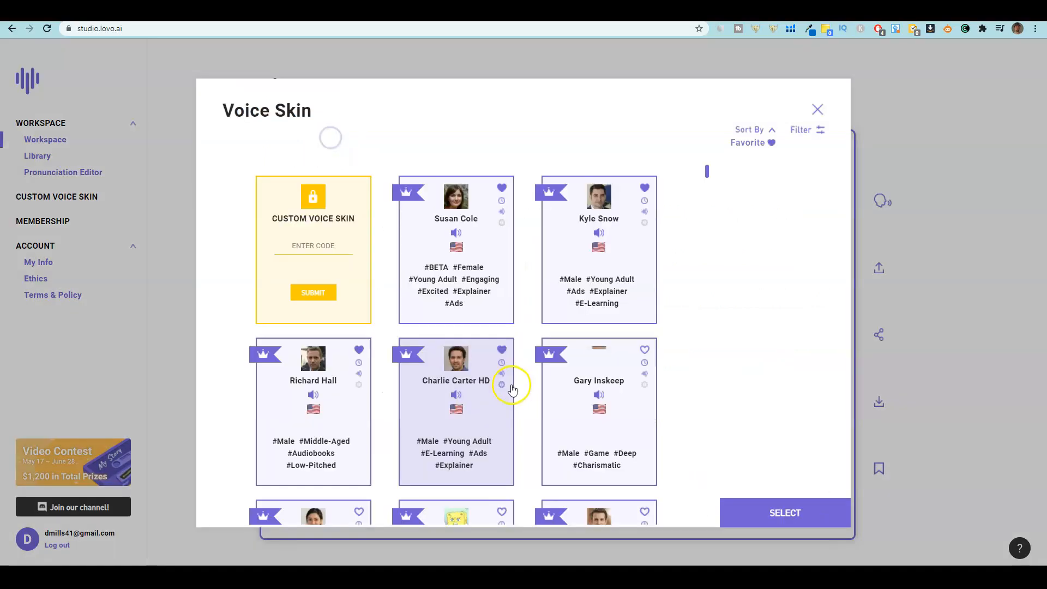
{"action": "left_click", "coordinate": [343, 430]}
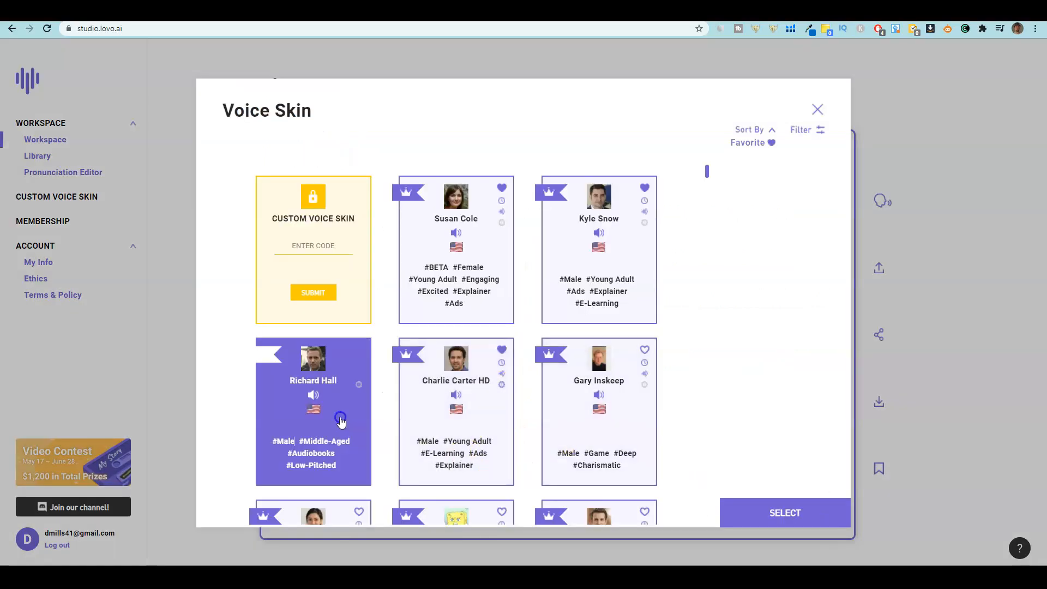
{"action": "left_click", "coordinate": [760, 510]}
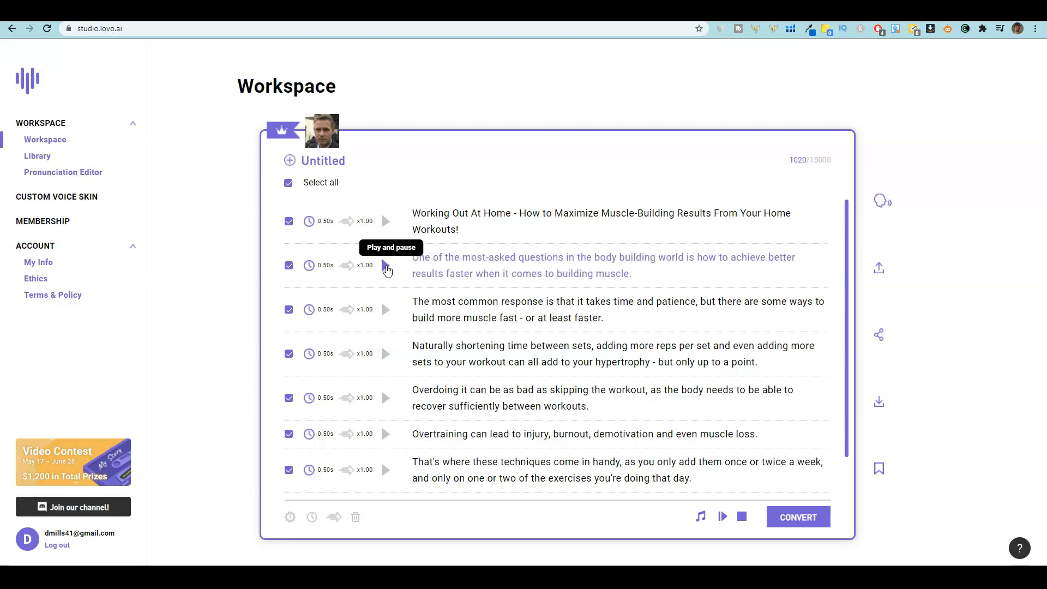
Switch the voice skin back to the non-HD favorite US male Young Adult voice and preview the first body sentence
{"action": "left_click", "coordinate": [323, 131]}
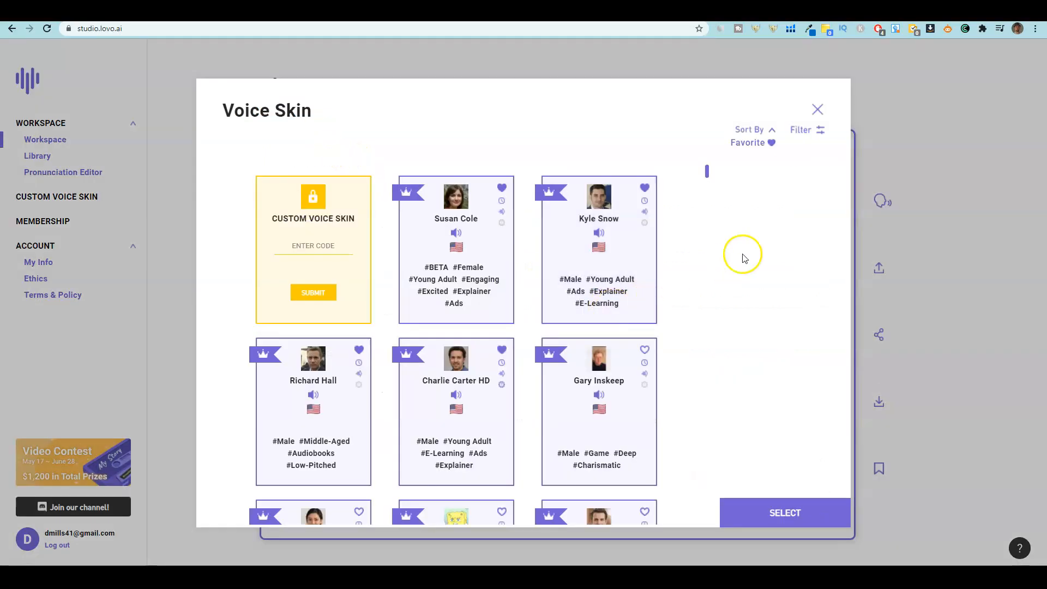
{"action": "double_click", "coordinate": [561, 224]}
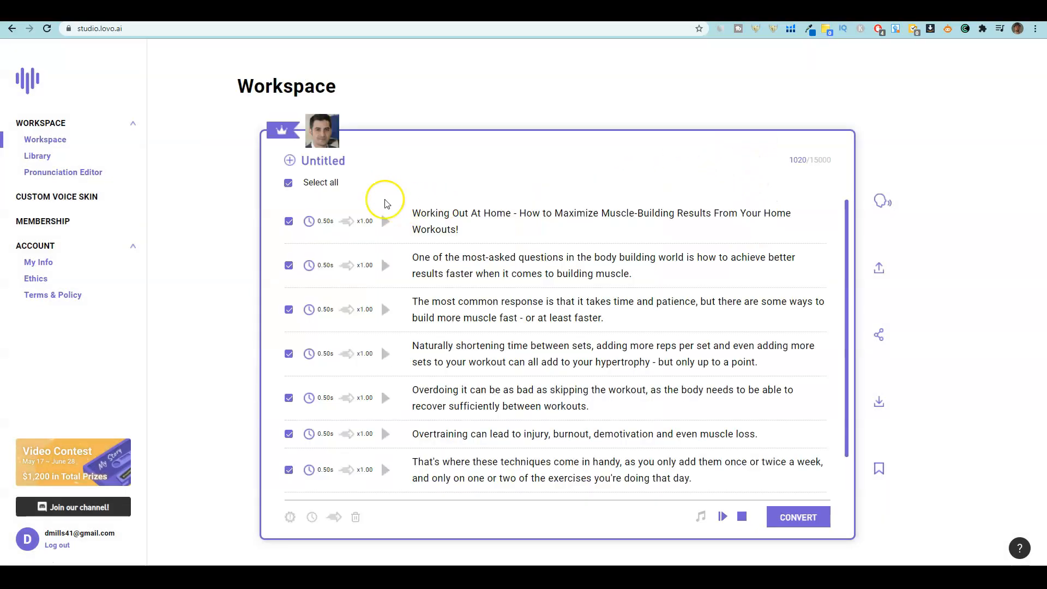
{"action": "left_click", "coordinate": [386, 267]}
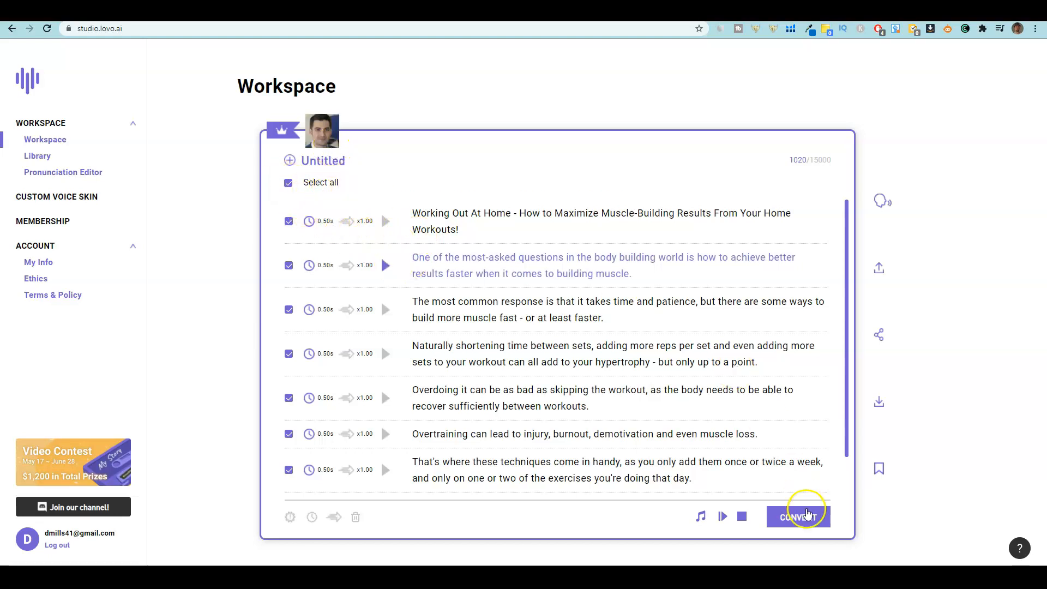
Convert all selected script sentences to speech and download the finished voice-over, approving the use of a download
{"action": "left_click", "coordinate": [811, 522]}
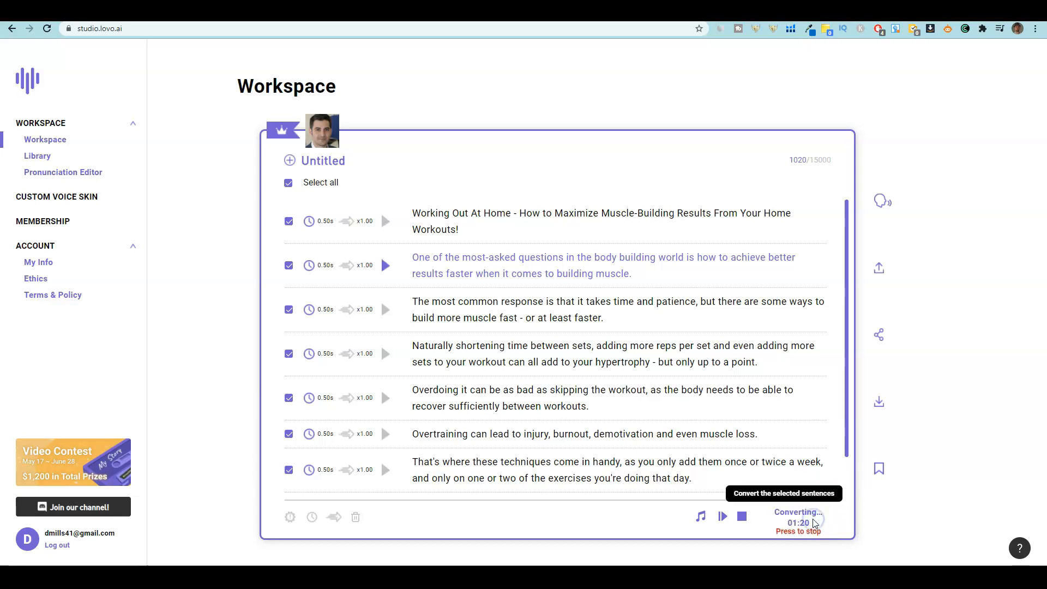
{"action": "left_click", "coordinate": [741, 352]}
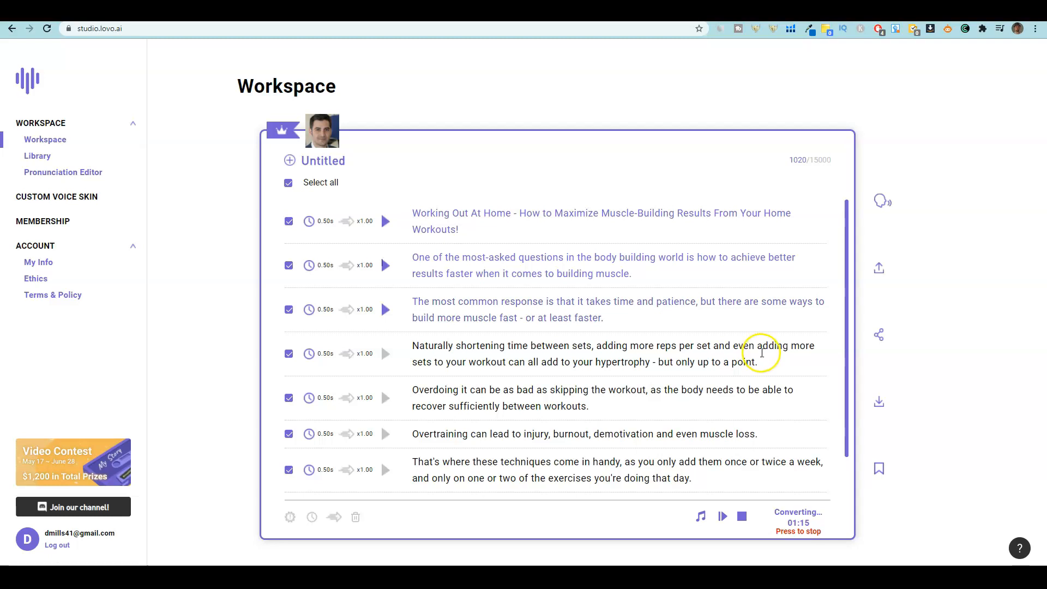
{"action": "scroll", "coordinate": [764, 376], "scroll_direction": "down", "scroll_amount": 1}
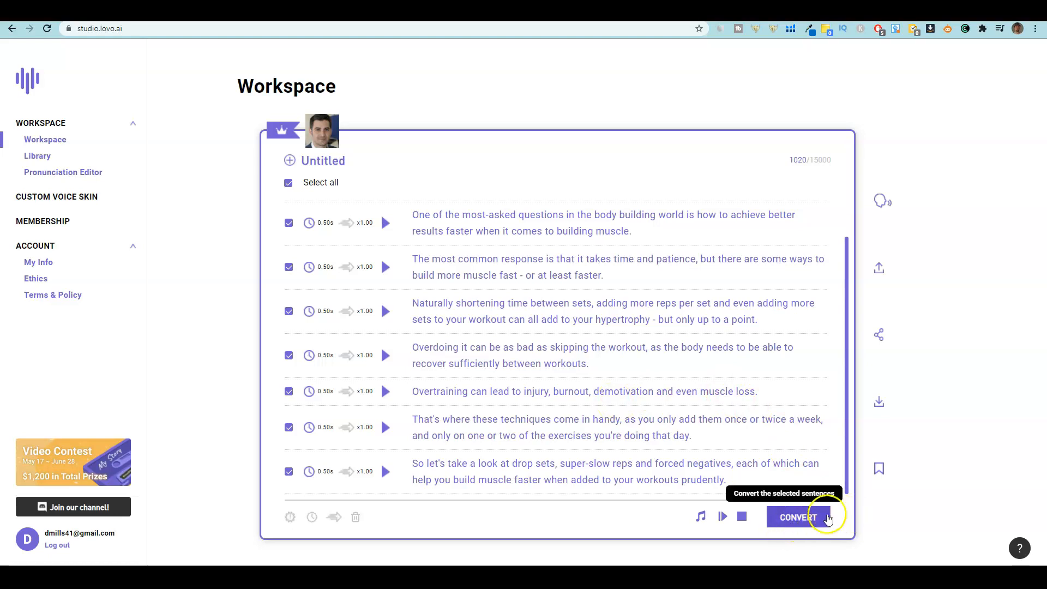
{"action": "left_click", "coordinate": [887, 404]}
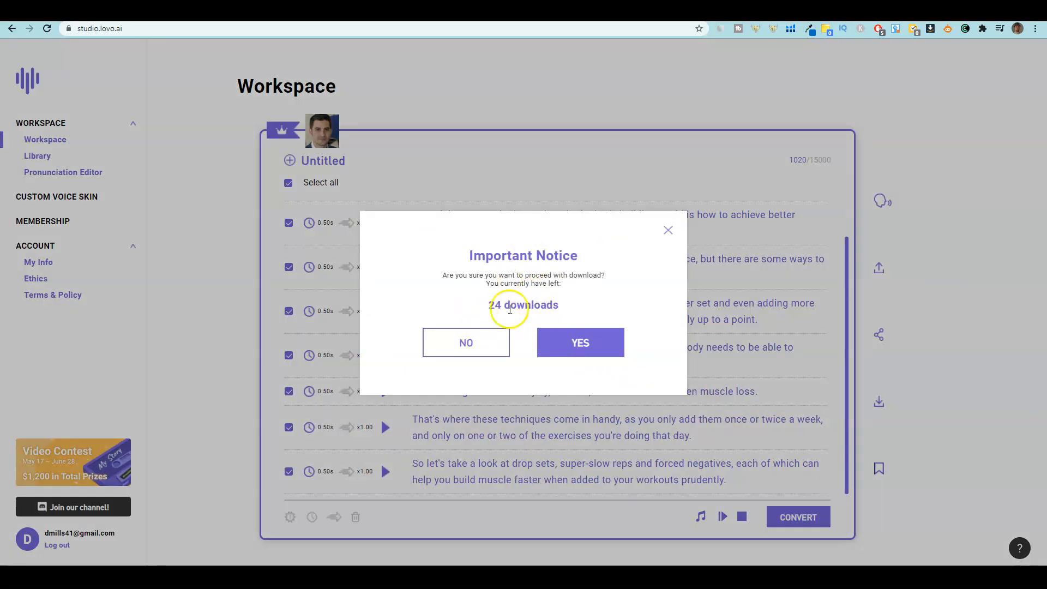
{"action": "left_click", "coordinate": [582, 345]}
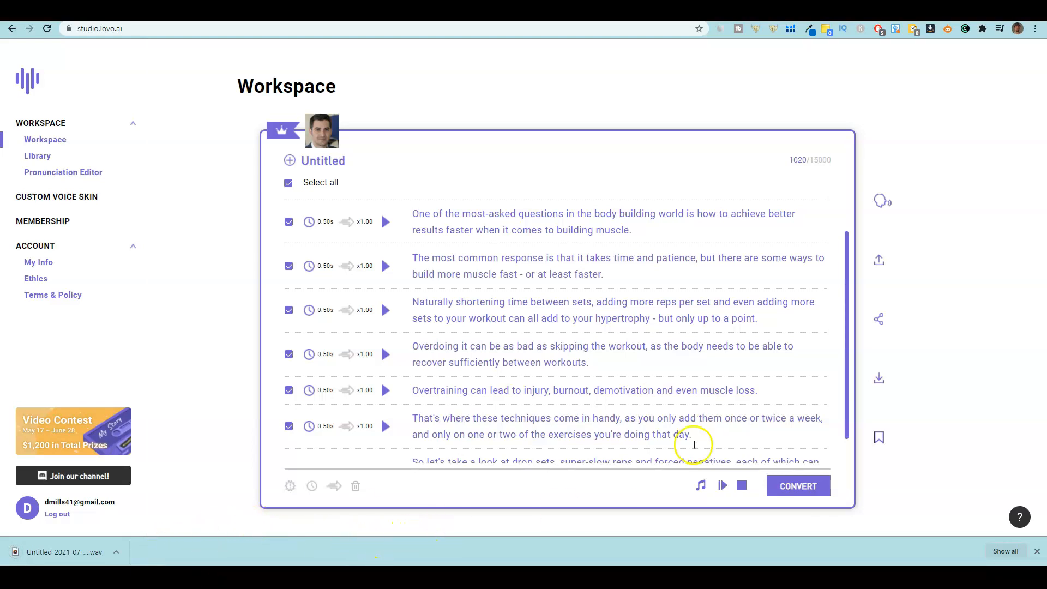
Switch to WeVideo and start a blank Horizontal 16:9 video saved in My Project
{"action": "left_click", "coordinate": [779, 8]}
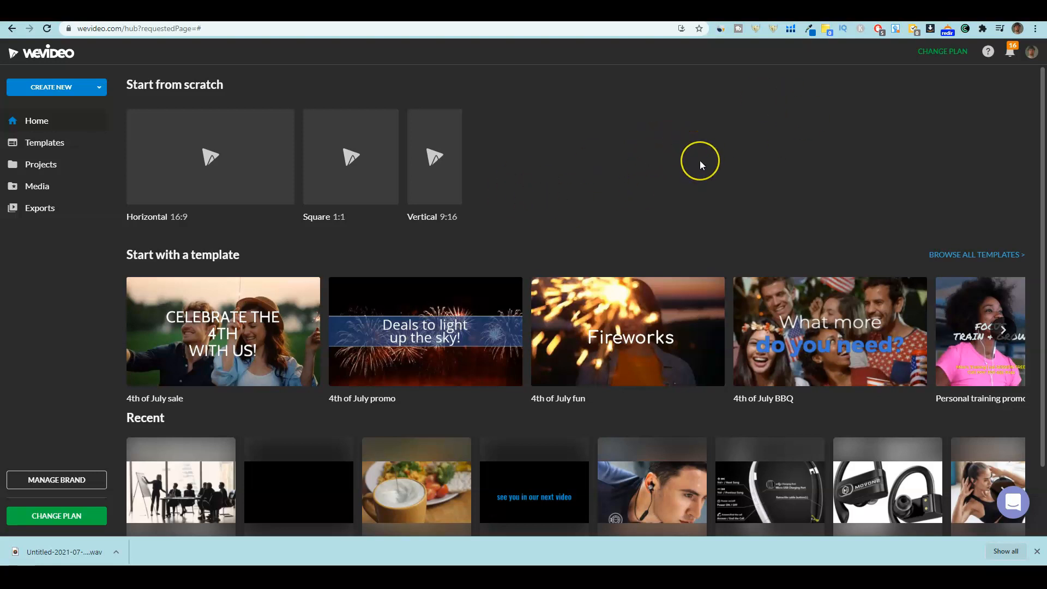
{"action": "scroll", "coordinate": [699, 160], "scroll_direction": "down", "scroll_amount": 2}
{"action": "scroll", "coordinate": [691, 210], "scroll_direction": "up", "scroll_amount": 2}
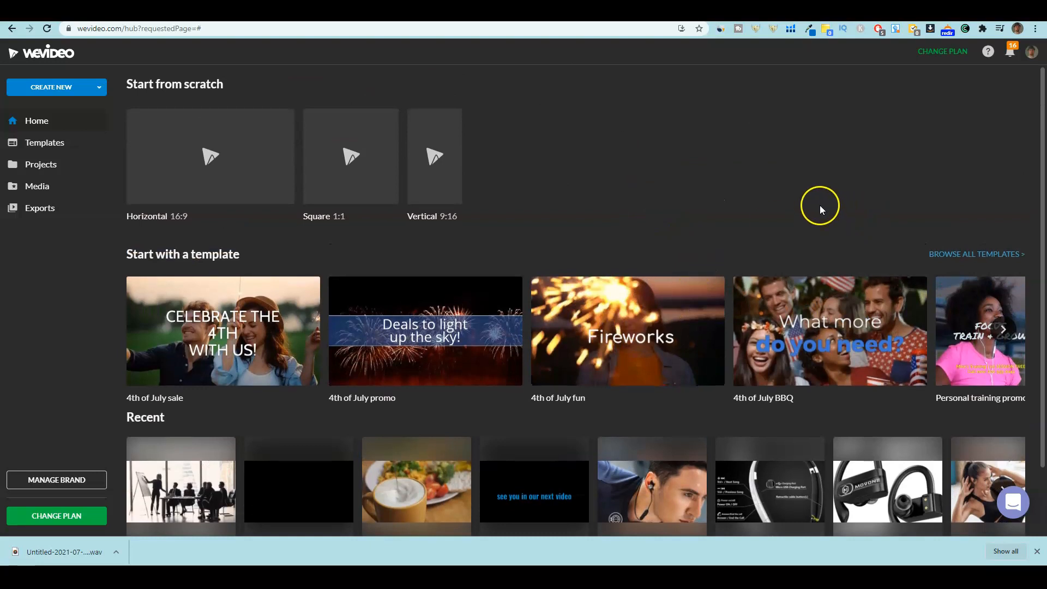
{"action": "scroll", "coordinate": [444, 475], "scroll_direction": "down", "scroll_amount": 2}
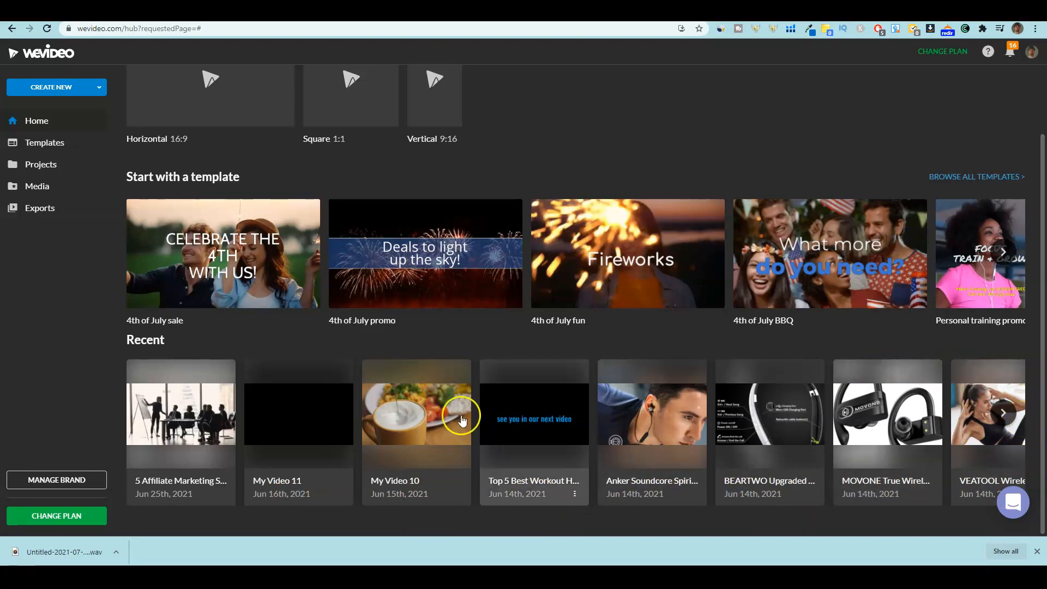
{"action": "scroll", "coordinate": [541, 432], "scroll_direction": "up", "scroll_amount": 1}
{"action": "scroll", "coordinate": [541, 432], "scroll_direction": "down", "scroll_amount": 1}
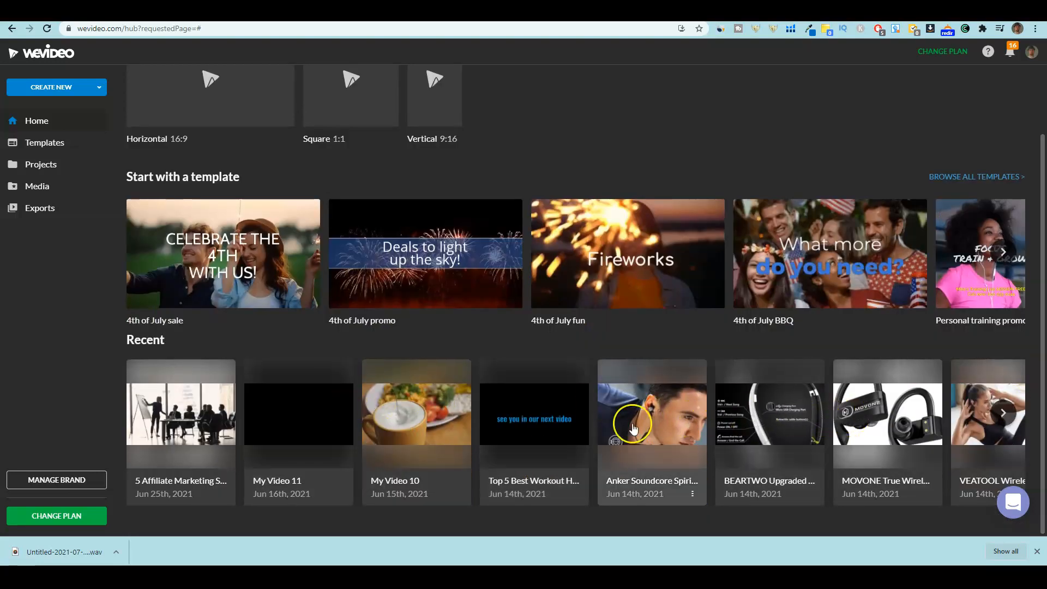
{"action": "scroll", "coordinate": [842, 427], "scroll_direction": "up", "scroll_amount": 1}
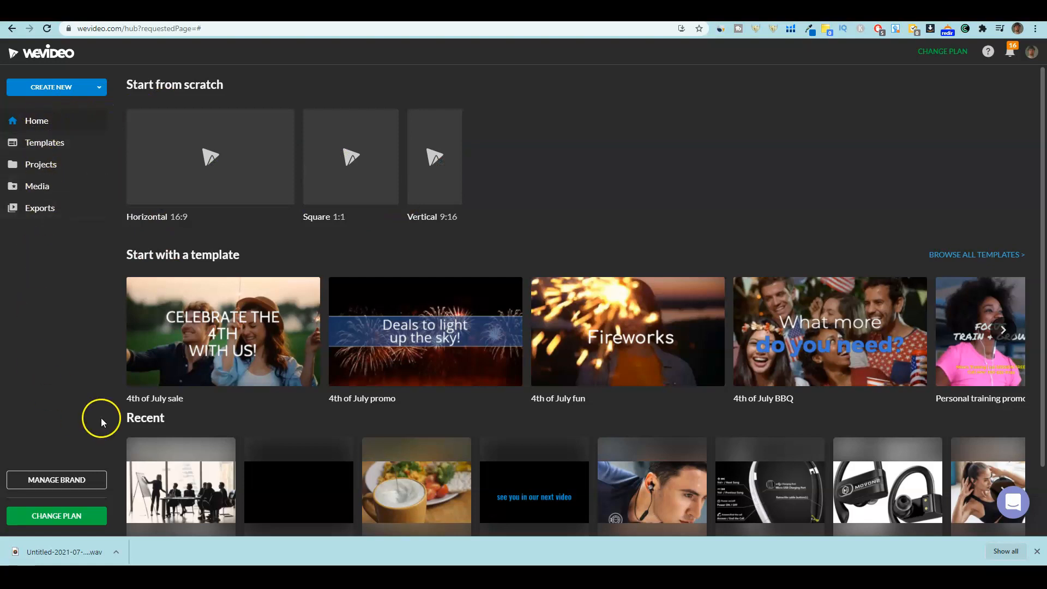
{"action": "left_click", "coordinate": [272, 182]}
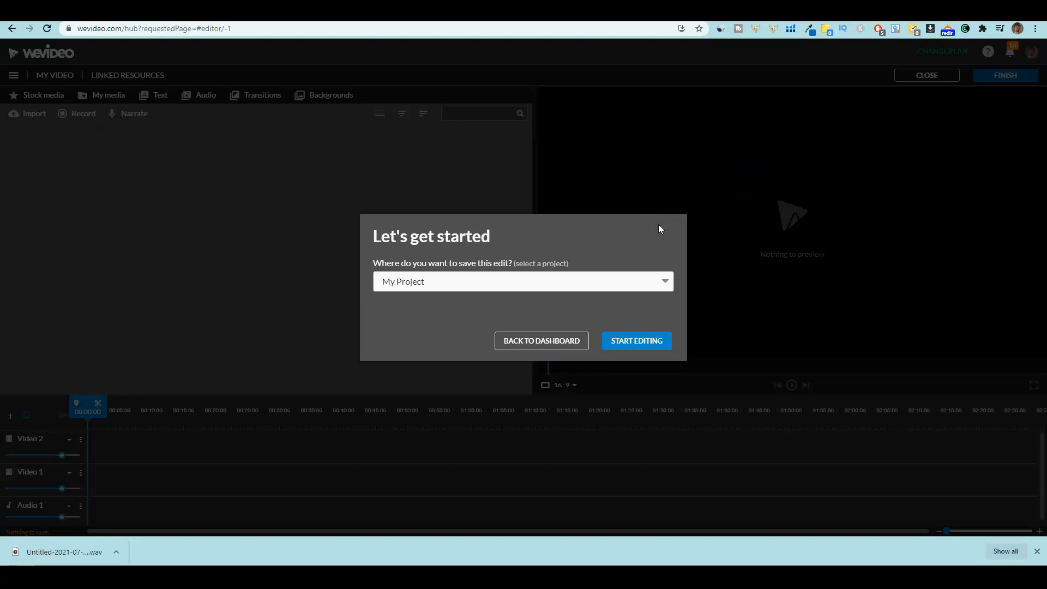
{"action": "left_click", "coordinate": [467, 582]}
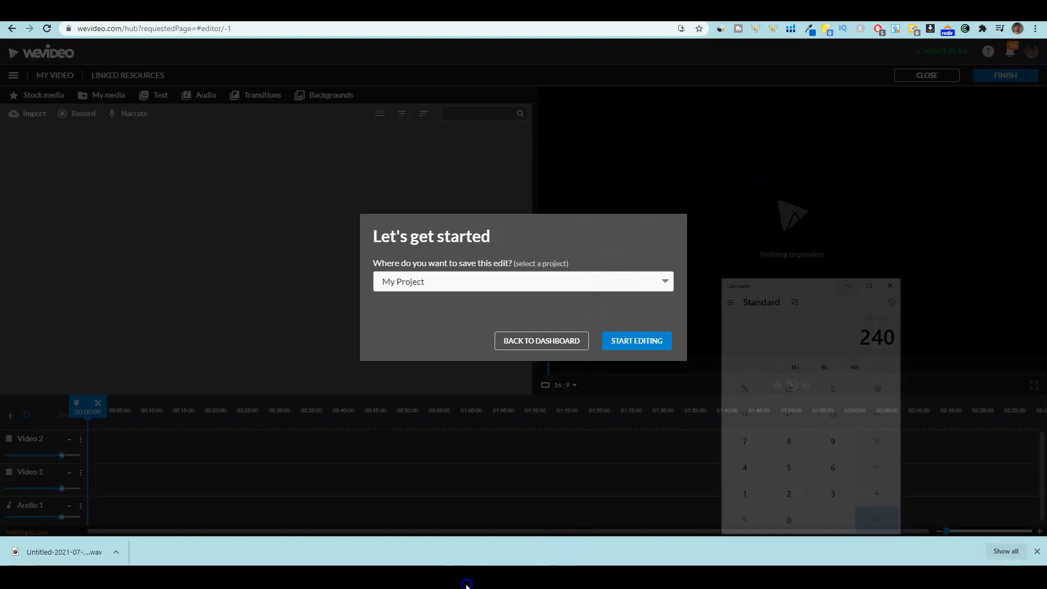
{"action": "left_click", "coordinate": [467, 583]}
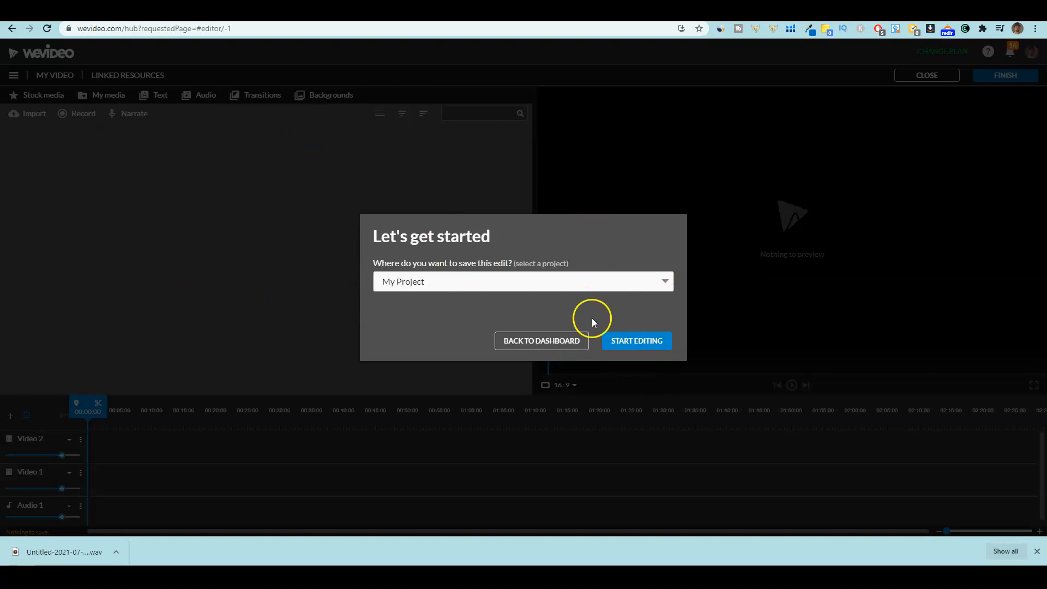
{"action": "left_click", "coordinate": [658, 341]}
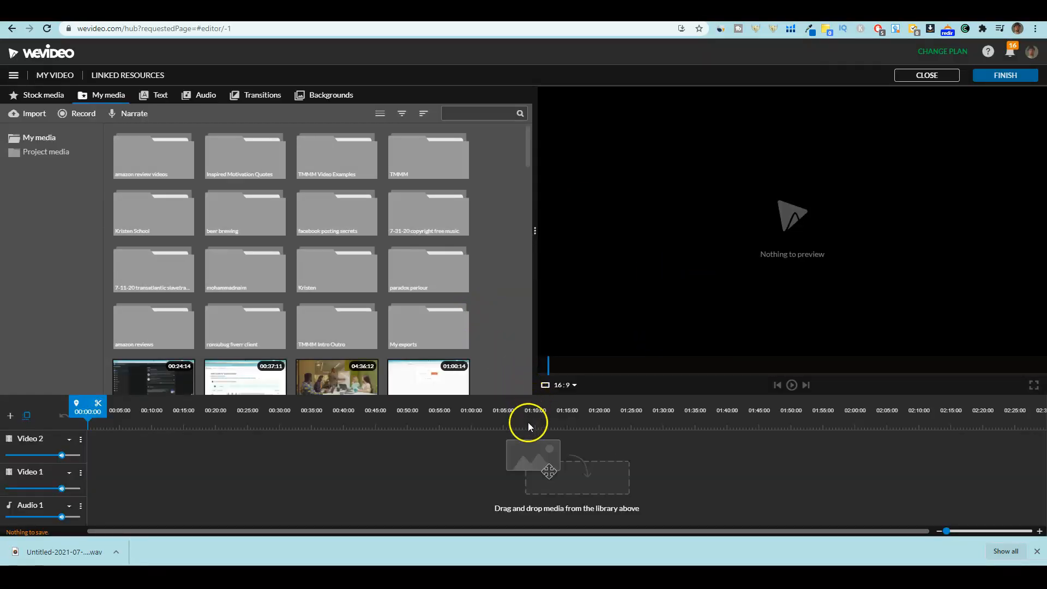
Import the downloaded voice-over WAV file into the media library and place it at the start of the Audio 1 track
{"action": "left_click_drag", "start_coordinate": [534, 312], "coordinate": [609, 312]}
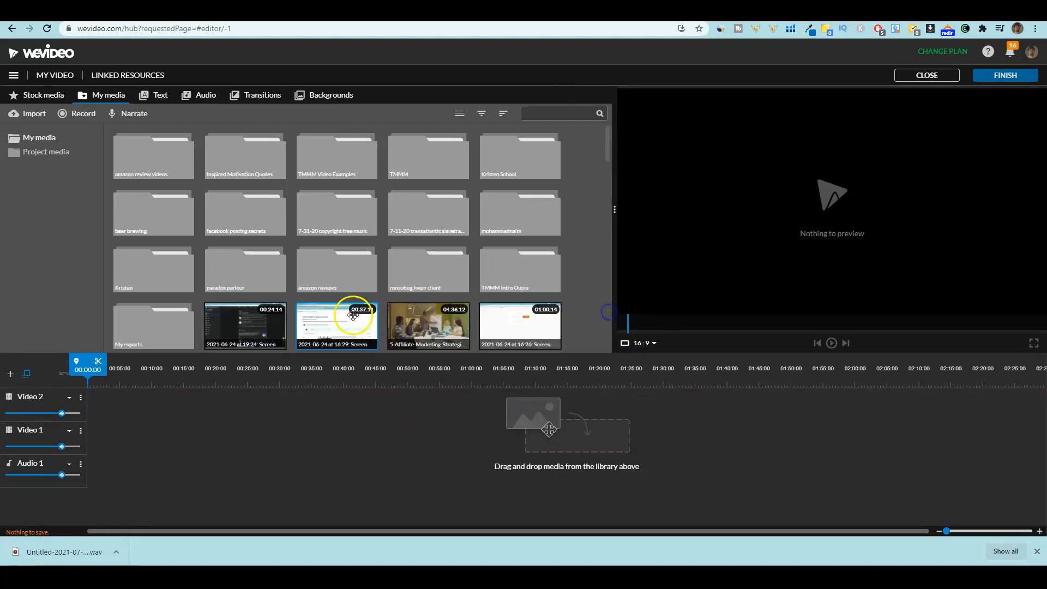
{"action": "left_click_drag", "start_coordinate": [75, 555], "coordinate": [150, 468]}
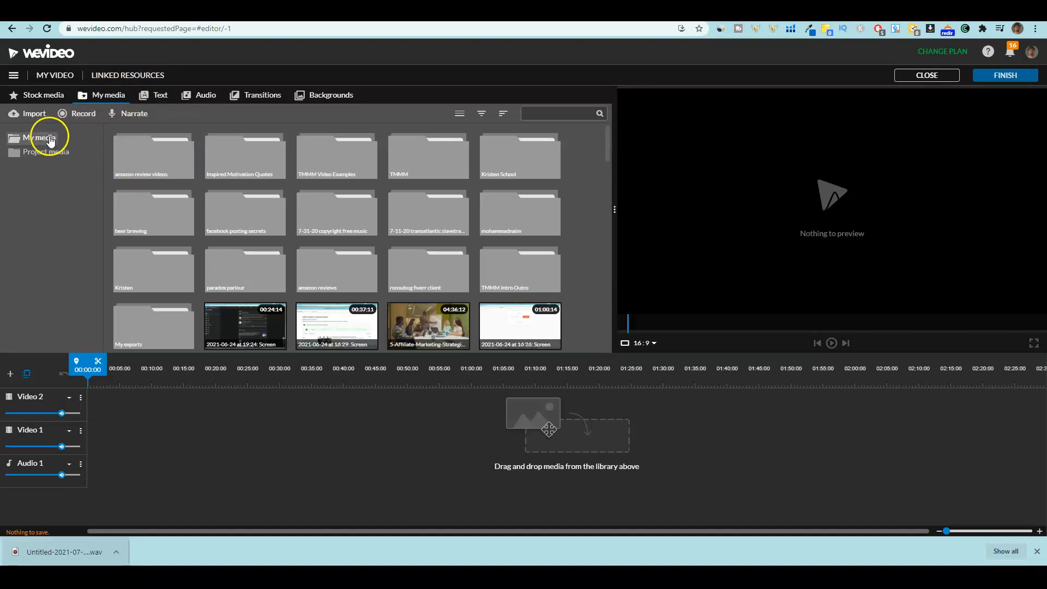
{"action": "left_click", "coordinate": [32, 113]}
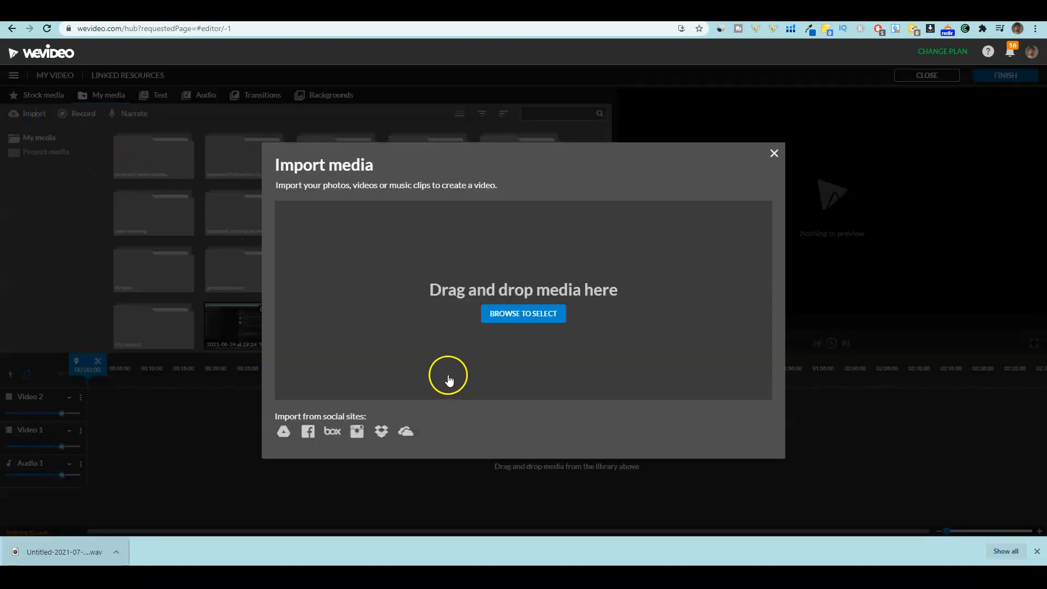
{"action": "left_click_drag", "start_coordinate": [61, 558], "coordinate": [382, 349]}
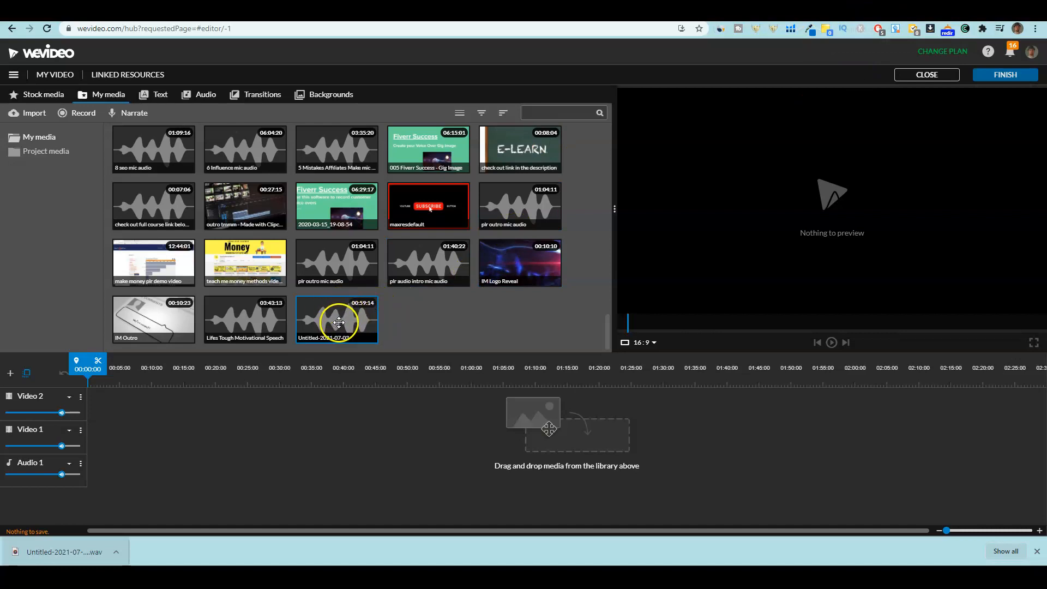
{"action": "left_click_drag", "start_coordinate": [345, 311], "coordinate": [97, 473]}
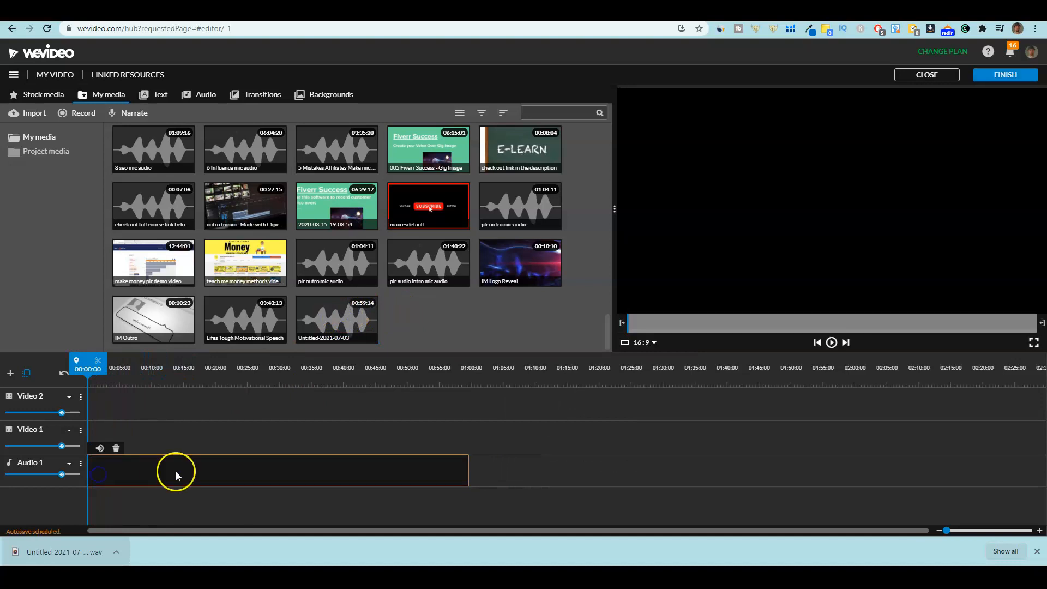
Play the opening of the voice-over, and copy the title line of the article script in Notepad
{"action": "left_click", "coordinate": [831, 342]}
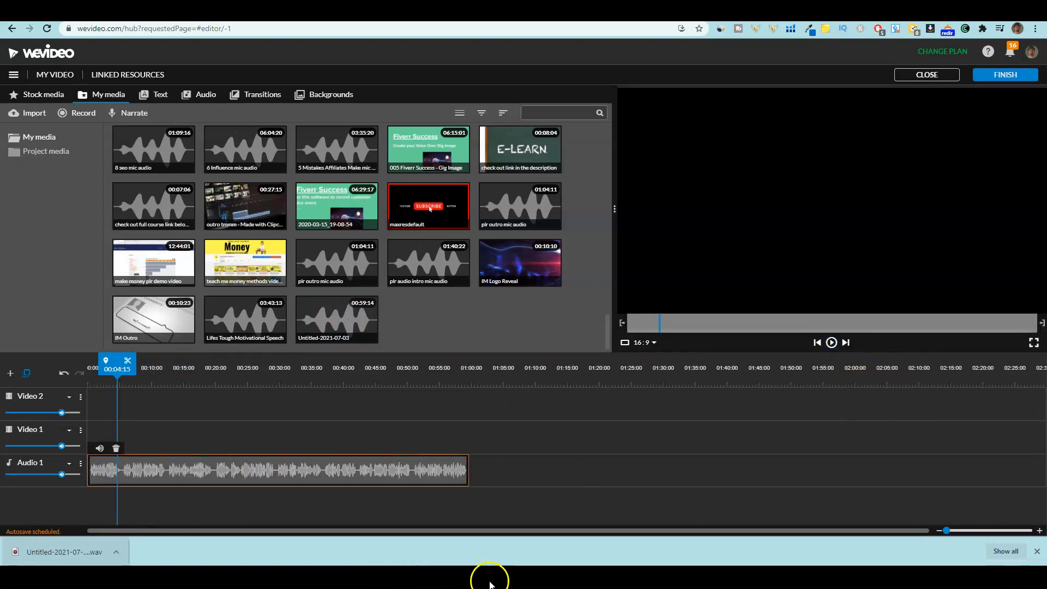
{"action": "mouse_move", "coordinate": [491, 578]}
{"action": "left_click", "coordinate": [536, 519]}
{"action": "left_click_drag", "start_coordinate": [723, 173], "coordinate": [722, 163]}
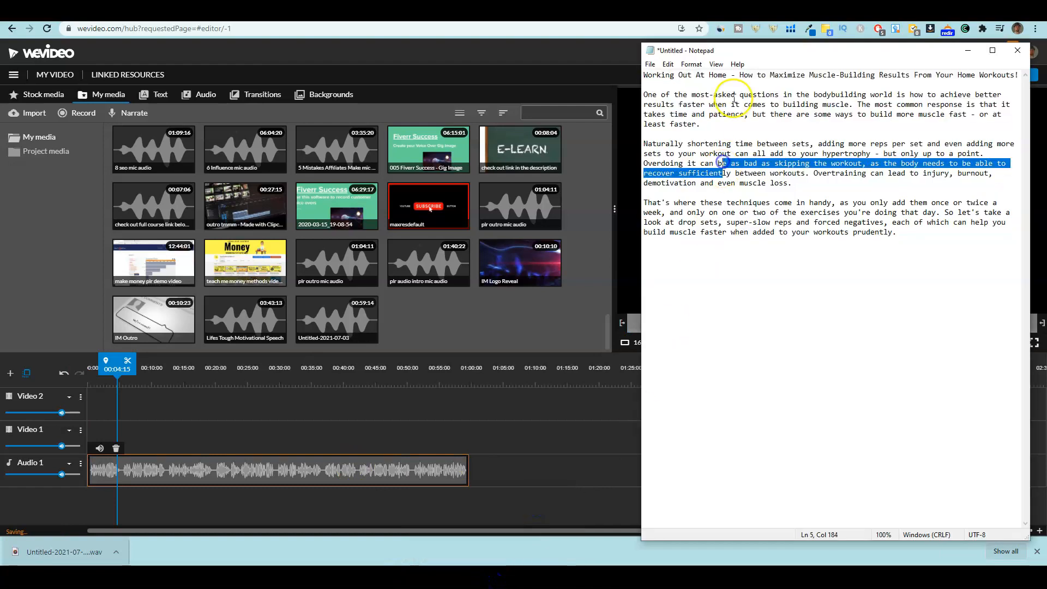
{"action": "left_click_drag", "start_coordinate": [1018, 75], "coordinate": [640, 73]}
{"action": "key", "text": "ctrl+c"}
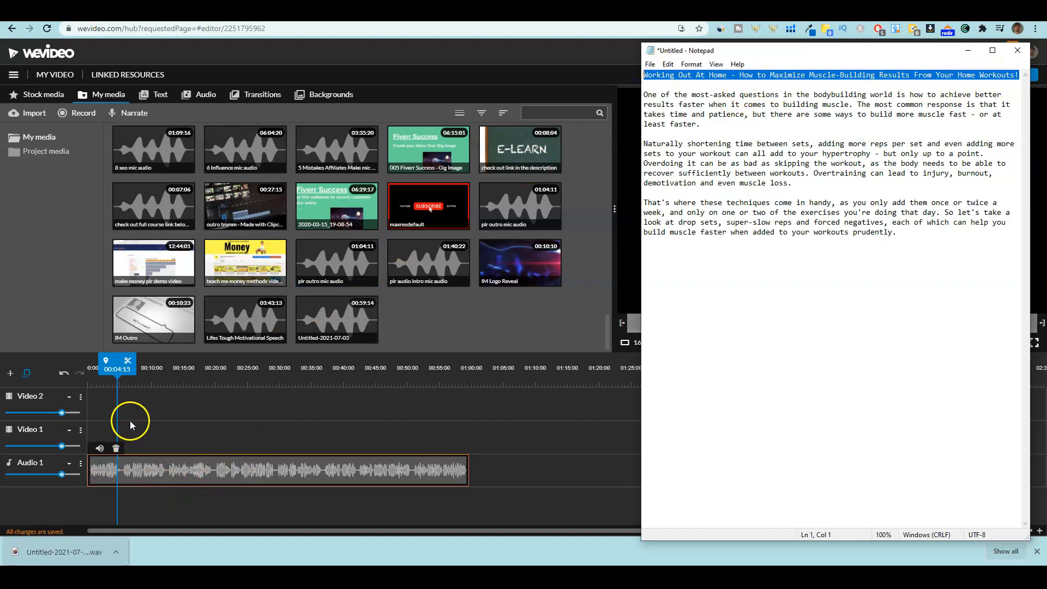
Add the Tiramisu motion title to the start of the Video 2 track
{"action": "left_click", "coordinate": [162, 98]}
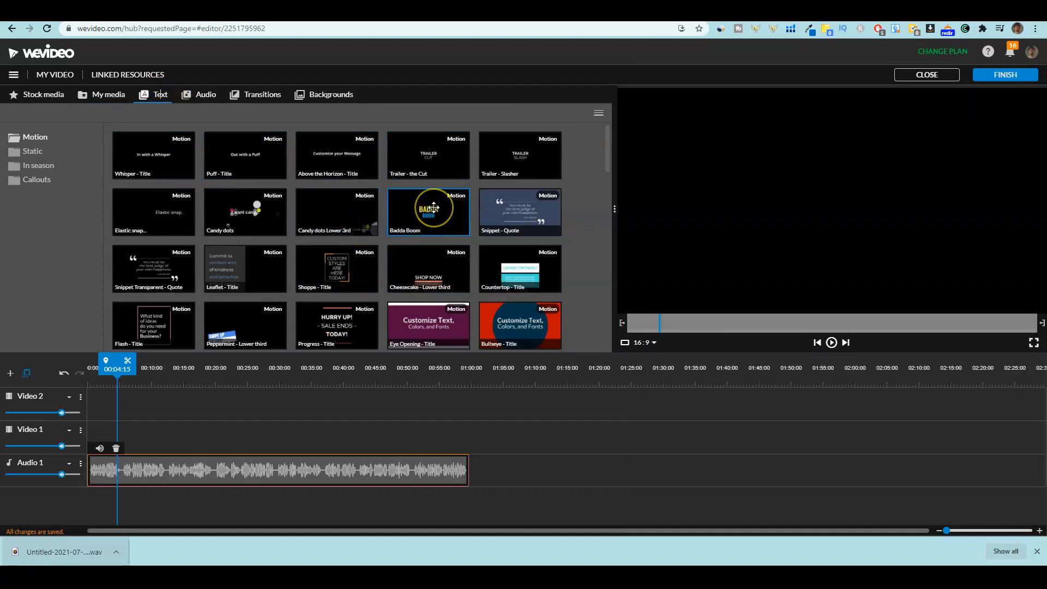
{"action": "scroll", "coordinate": [422, 237], "scroll_direction": "down", "scroll_amount": 3}
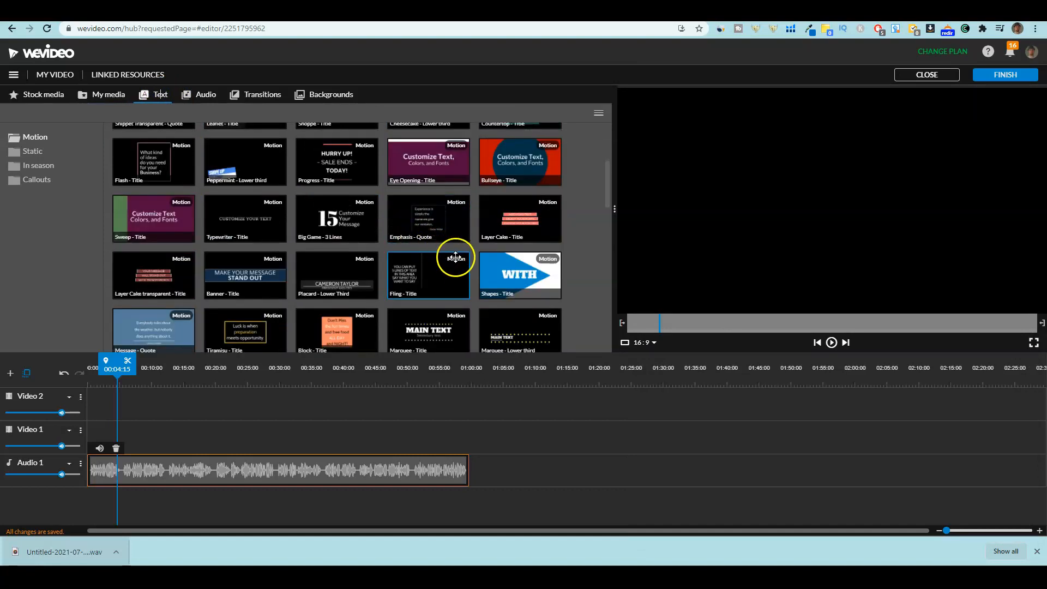
{"action": "scroll", "coordinate": [362, 243], "scroll_direction": "down", "scroll_amount": 3}
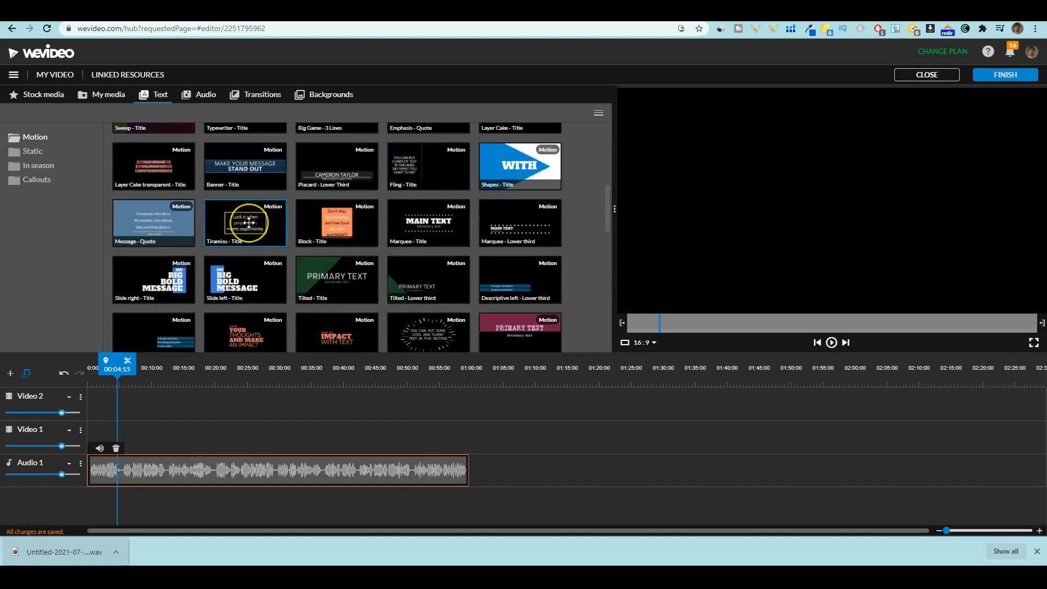
{"action": "left_click_drag", "start_coordinate": [248, 223], "coordinate": [88, 444]}
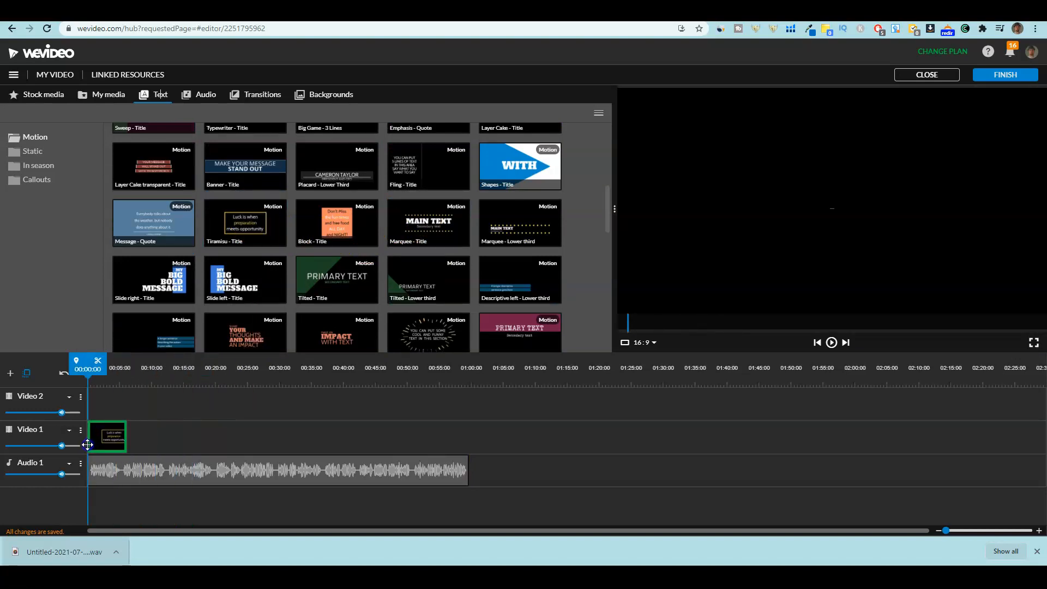
{"action": "left_click_drag", "start_coordinate": [107, 436], "coordinate": [109, 406]}
{"action": "left_click", "coordinate": [116, 405]}
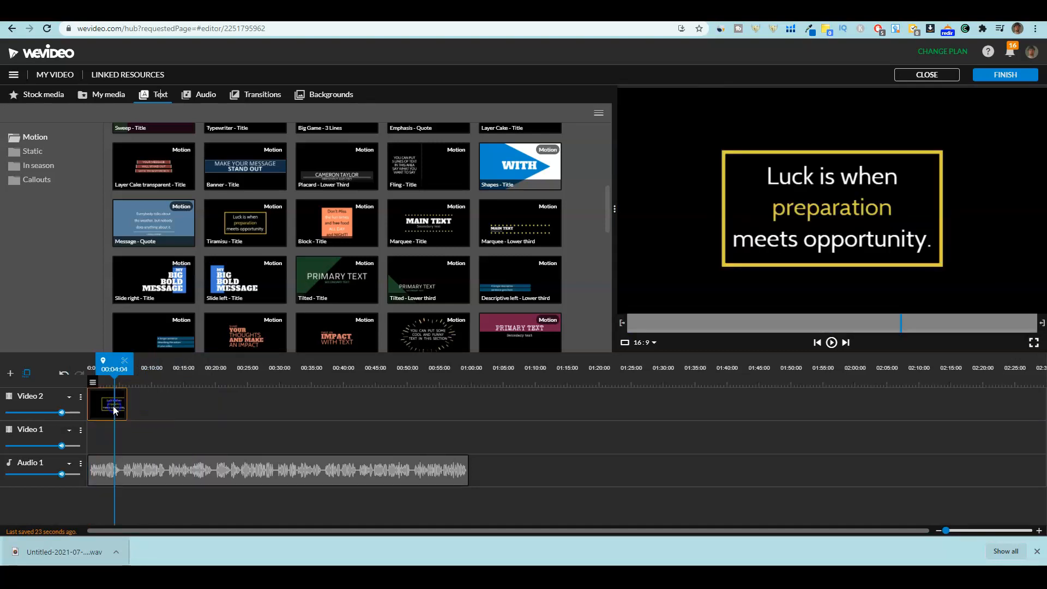
Set the title's three lines to "Working Out At Home -", "How to Maximize Muscle-" and "Building Results From Your Home Workouts!" and save
{"action": "double_click", "coordinate": [111, 406]}
{"action": "left_click", "coordinate": [165, 206]}
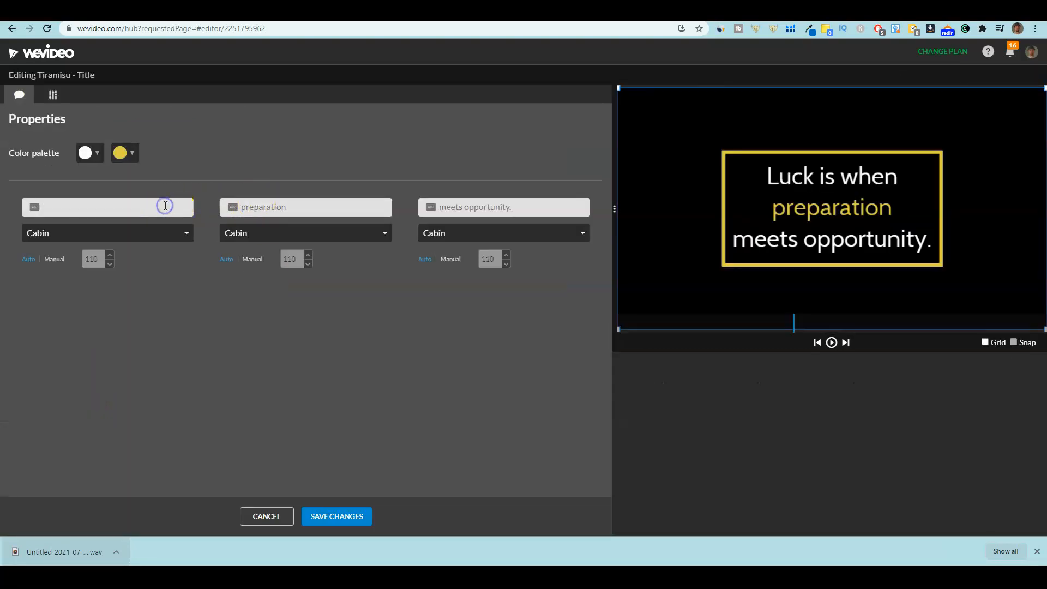
{"action": "key", "text": "ctrl+v"}
{"action": "left_click_drag", "start_coordinate": [149, 213], "coordinate": [135, 207]}
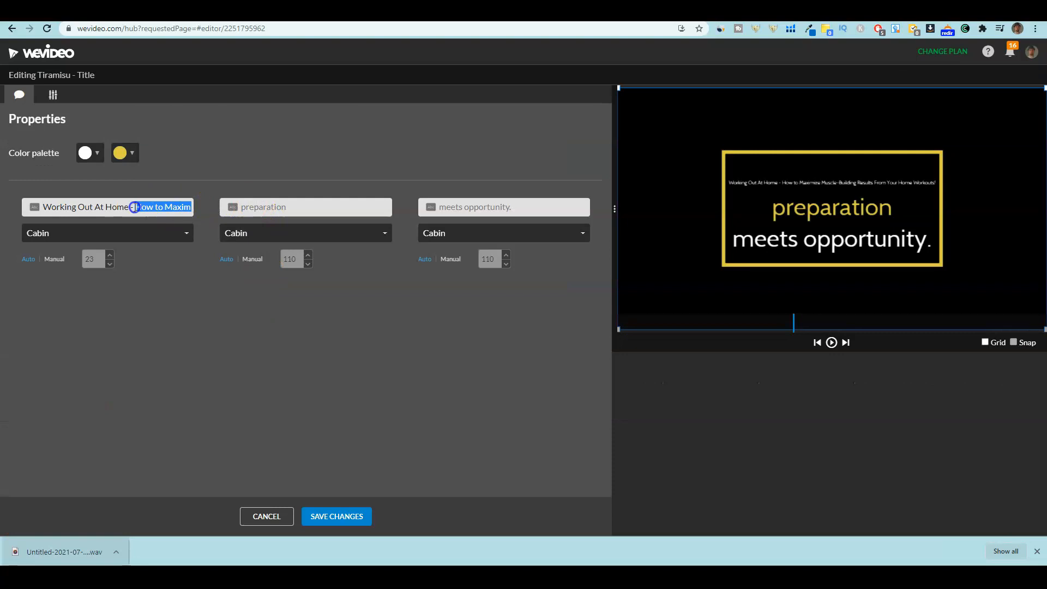
{"action": "key", "text": "BackSpace"}
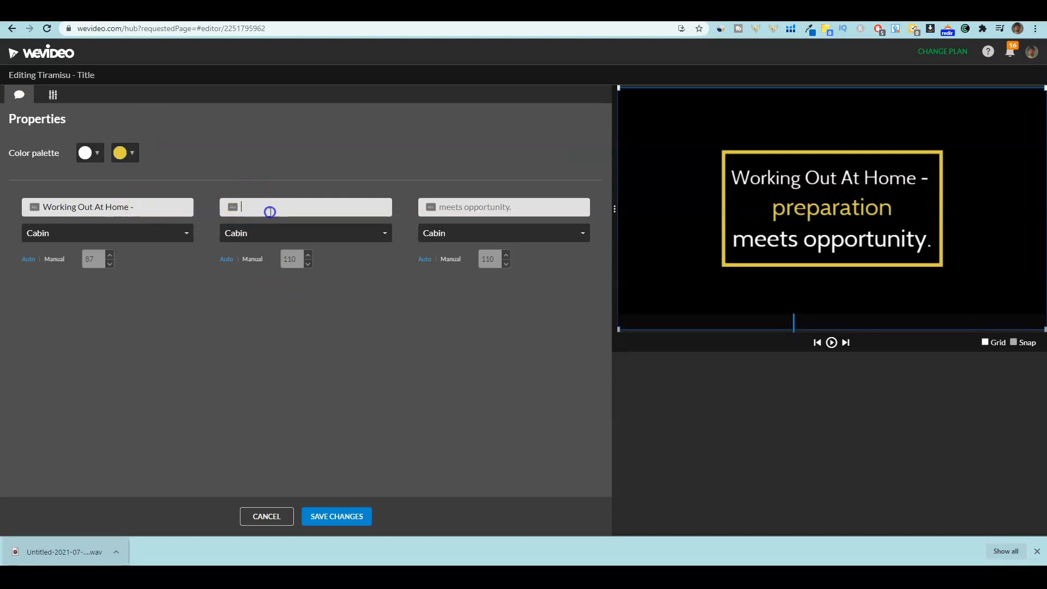
{"action": "type", "text": "How to Maximize Muscle-Building Results From Your Home Workouts!"}
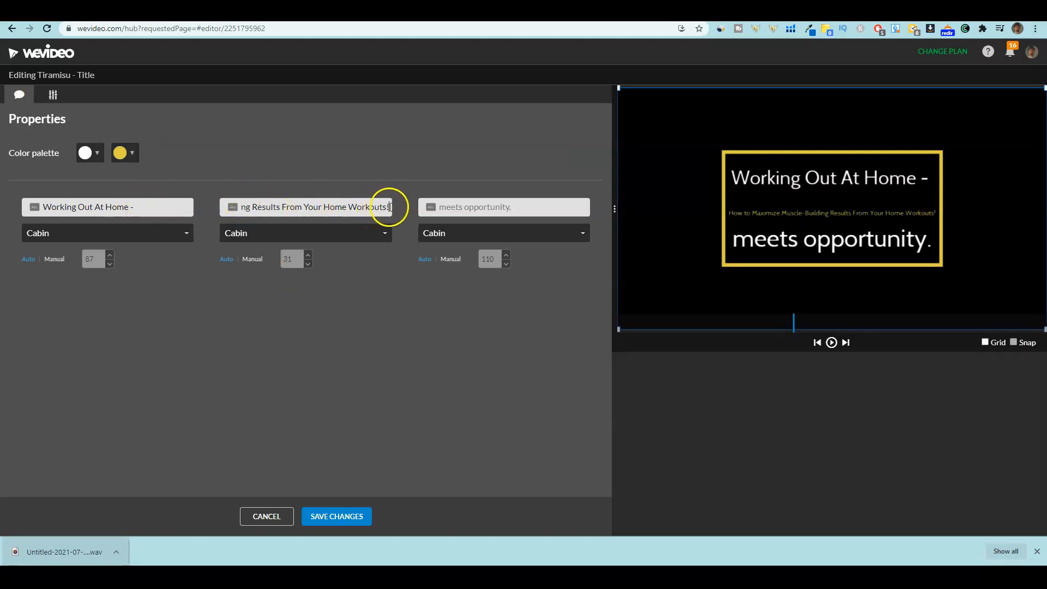
{"action": "left_click_drag", "start_coordinate": [389, 207], "coordinate": [294, 212]}
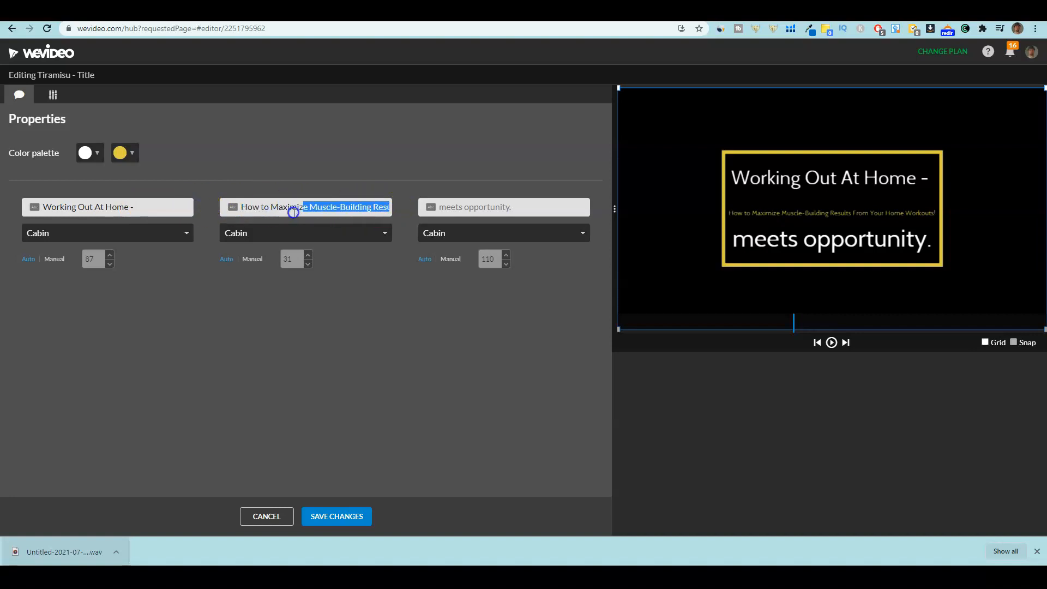
{"action": "key", "text": "ctrl+x"}
{"action": "left_click", "coordinate": [490, 208]}
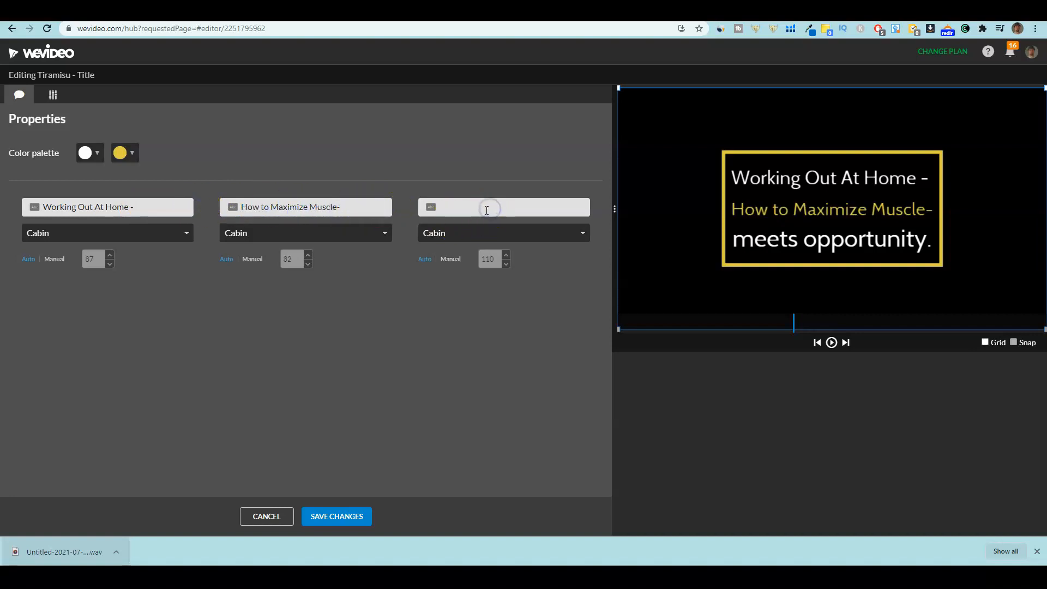
{"action": "key", "text": "ctrl+v"}
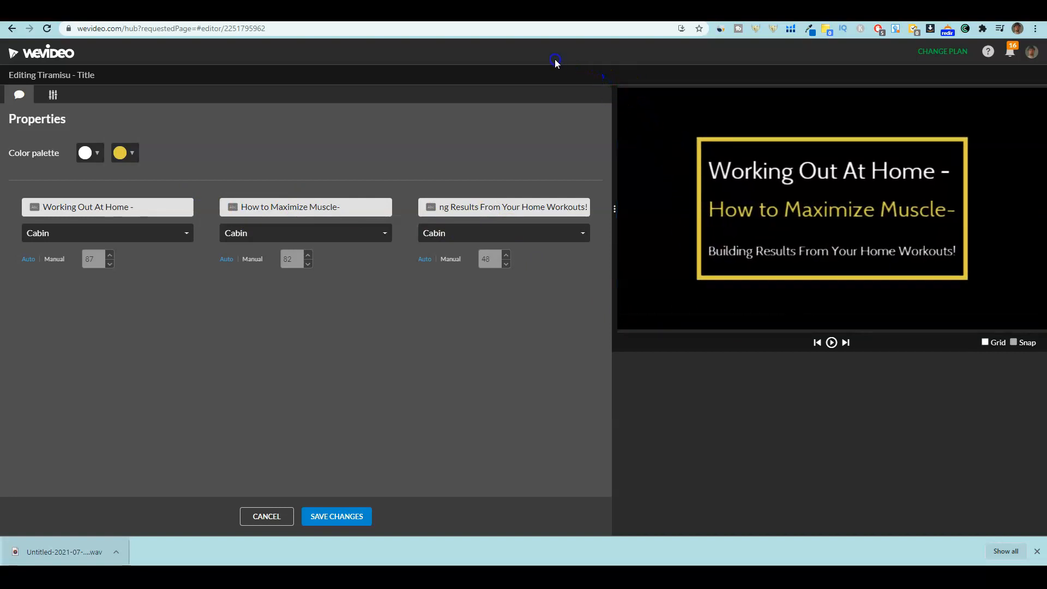
{"action": "left_click", "coordinate": [347, 516]}
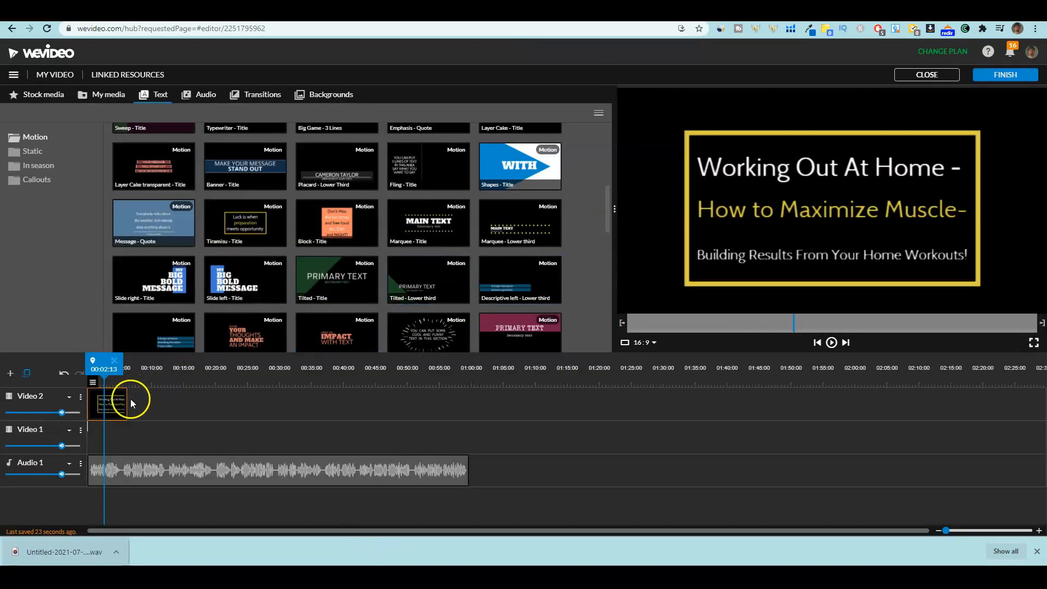
Change the title's yellow accent color to red, check its transform settings, and save the changes
{"action": "double_click", "coordinate": [120, 407]}
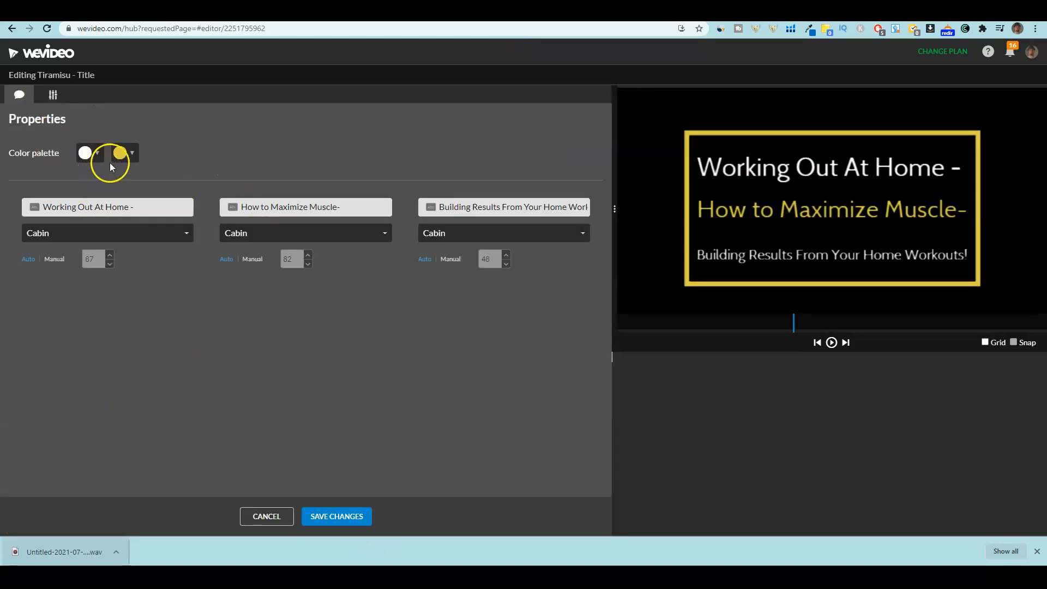
{"action": "left_click", "coordinate": [132, 155]}
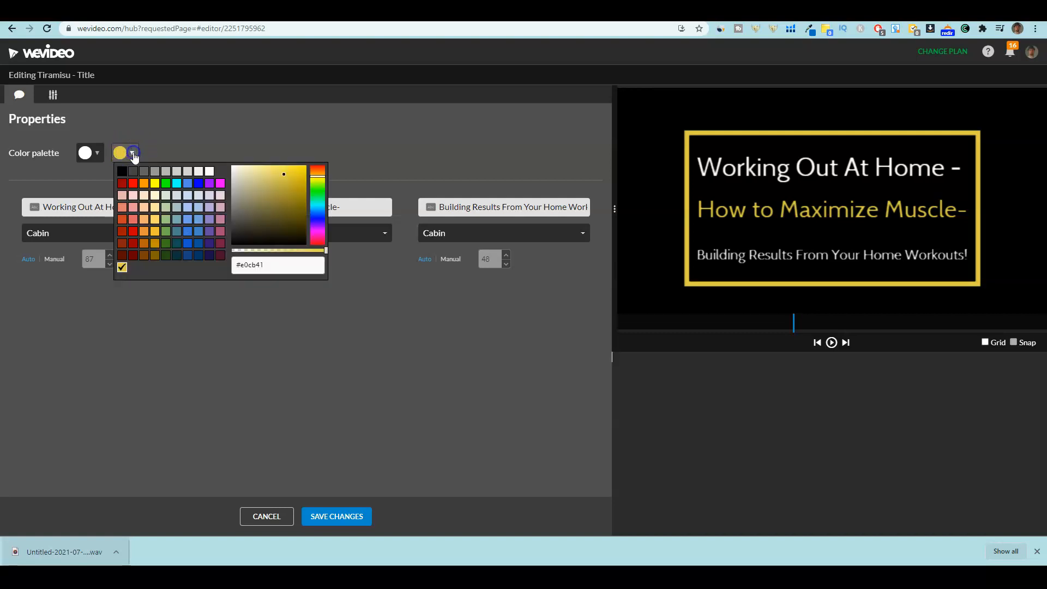
{"action": "left_click", "coordinate": [133, 183]}
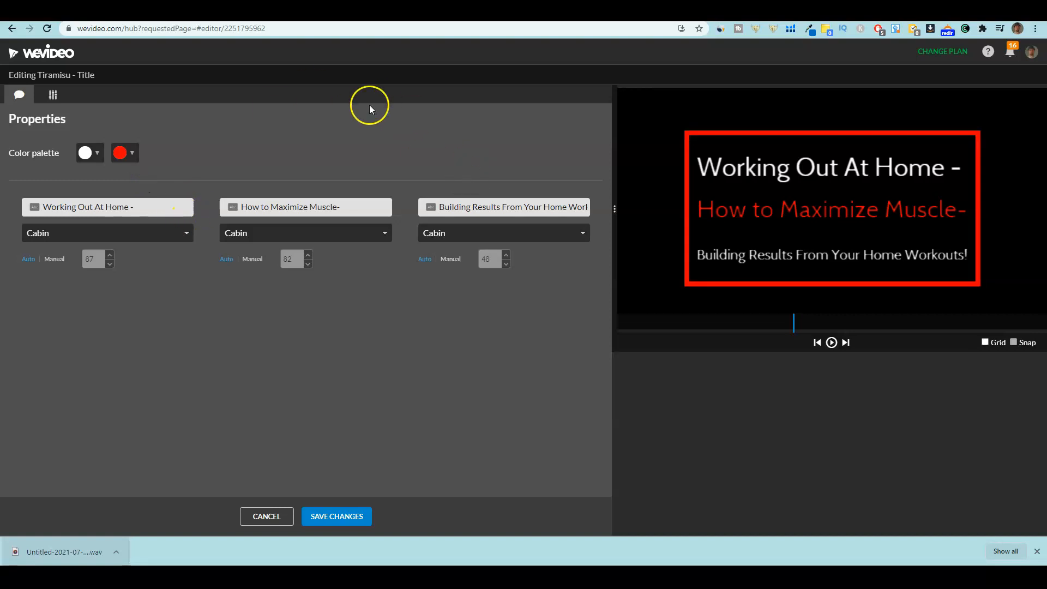
{"action": "left_click", "coordinate": [53, 95]}
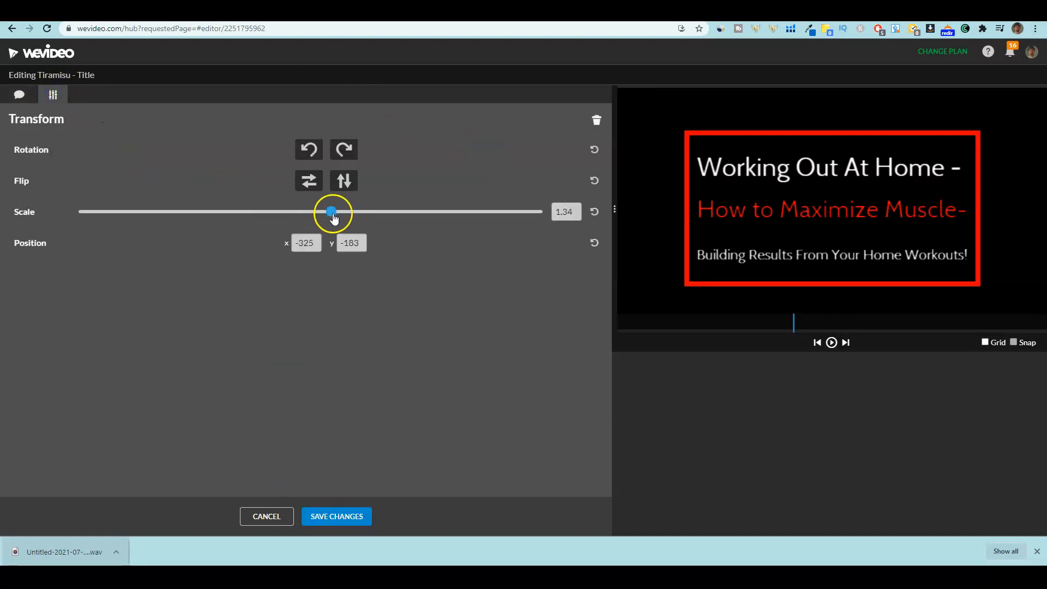
{"action": "left_click", "coordinate": [346, 515]}
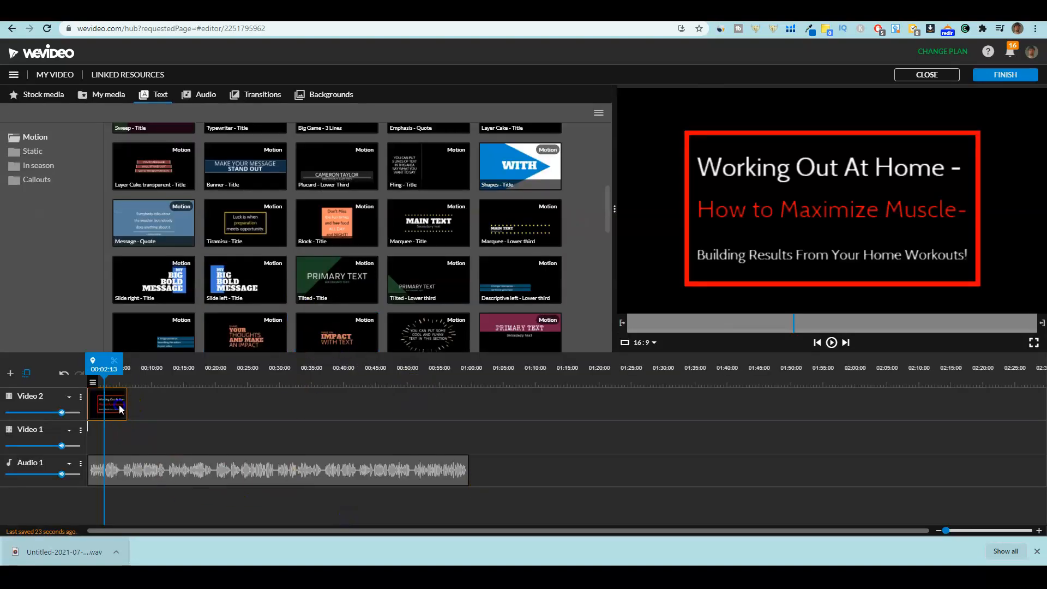
Adjust the title clip's length to about 6 seconds to match the spoken headline and play it from the start
{"action": "left_click_drag", "start_coordinate": [121, 406], "coordinate": [90, 418]}
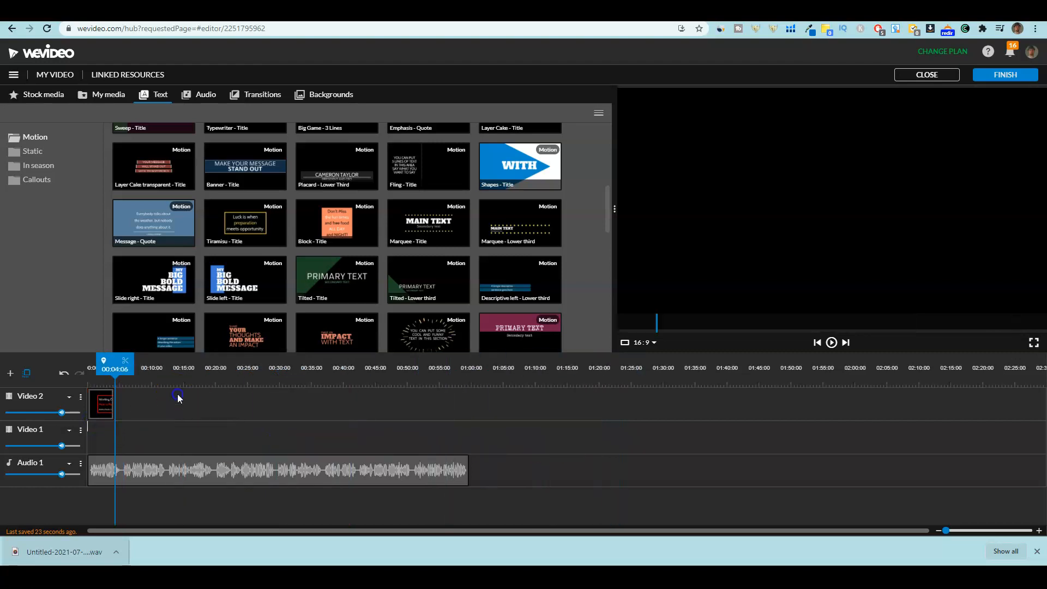
{"action": "left_click_drag", "start_coordinate": [109, 359], "coordinate": [55, 354]}
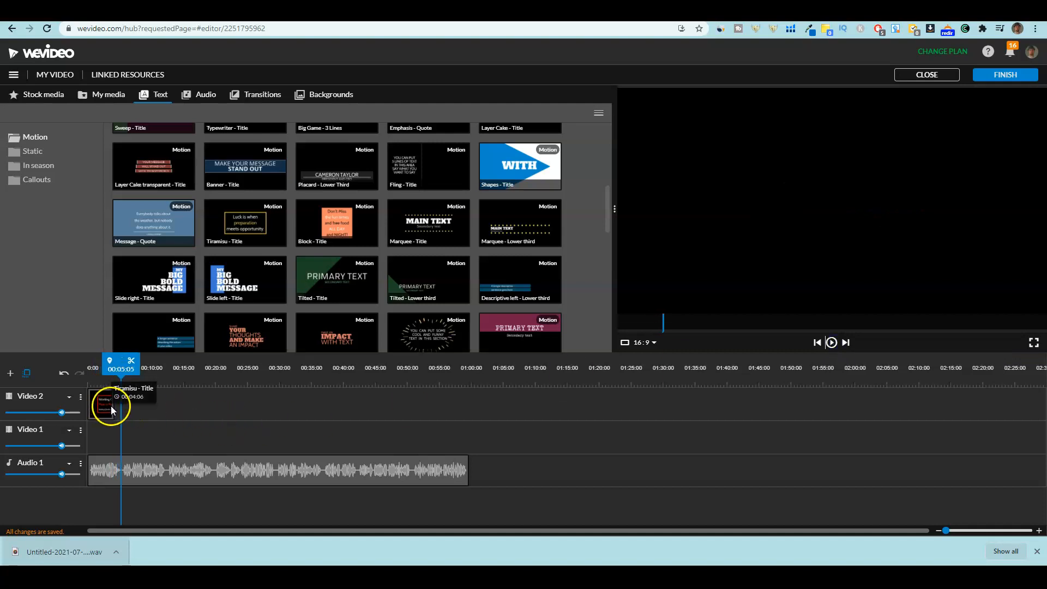
{"action": "left_click_drag", "start_coordinate": [114, 406], "coordinate": [128, 406]}
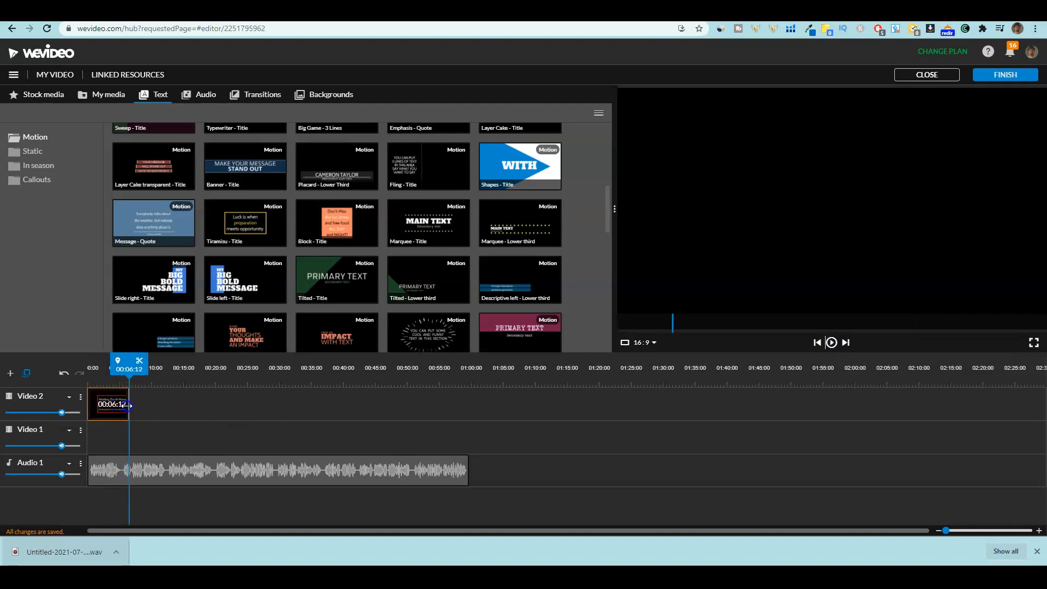
{"action": "left_click_drag", "start_coordinate": [129, 363], "coordinate": [87, 363]}
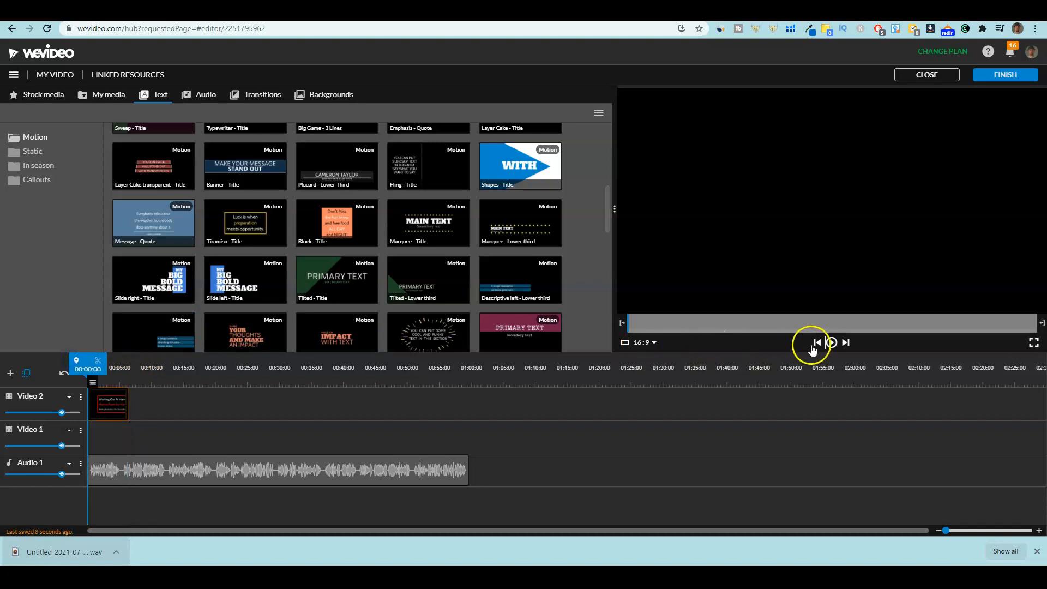
{"action": "left_click", "coordinate": [831, 343]}
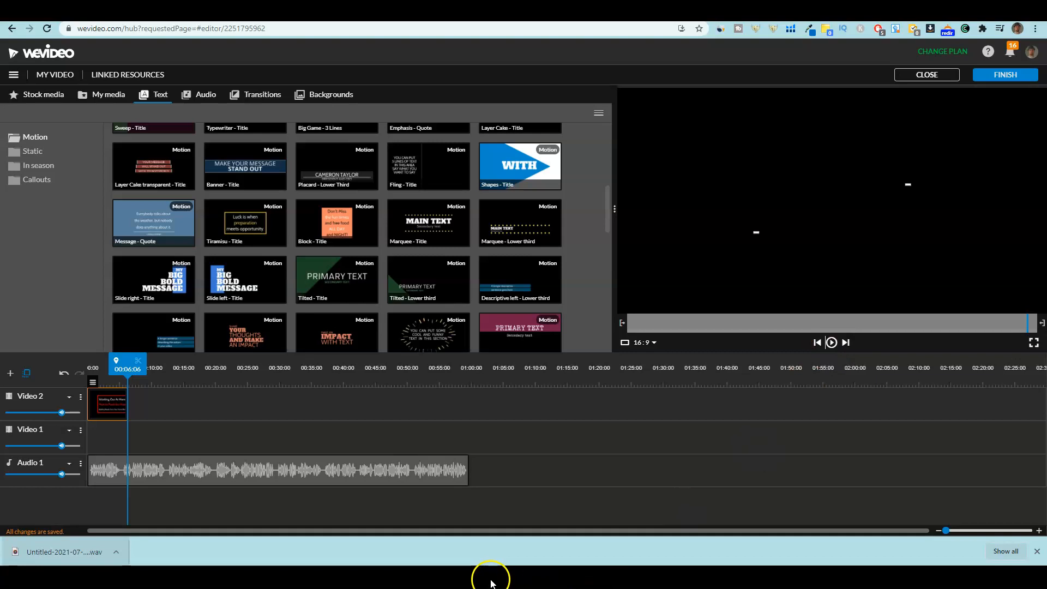
Move the Notepad script clear of the video preview and highlight its first body sentence, ending "when it comes to building muscle."
{"action": "mouse_move", "coordinate": [493, 580]}
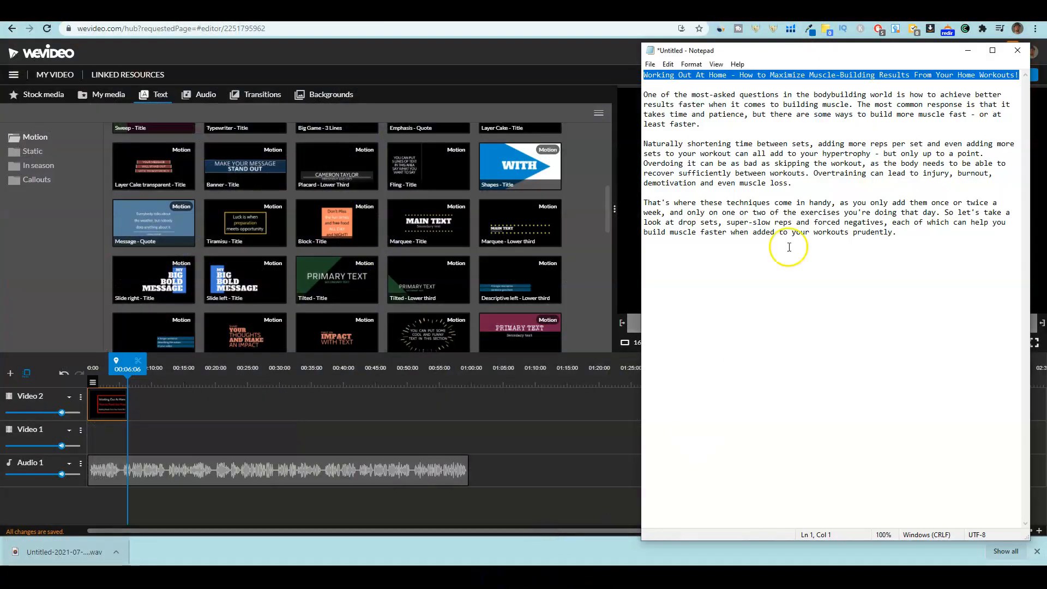
{"action": "left_click_drag", "start_coordinate": [761, 46], "coordinate": [767, 298]}
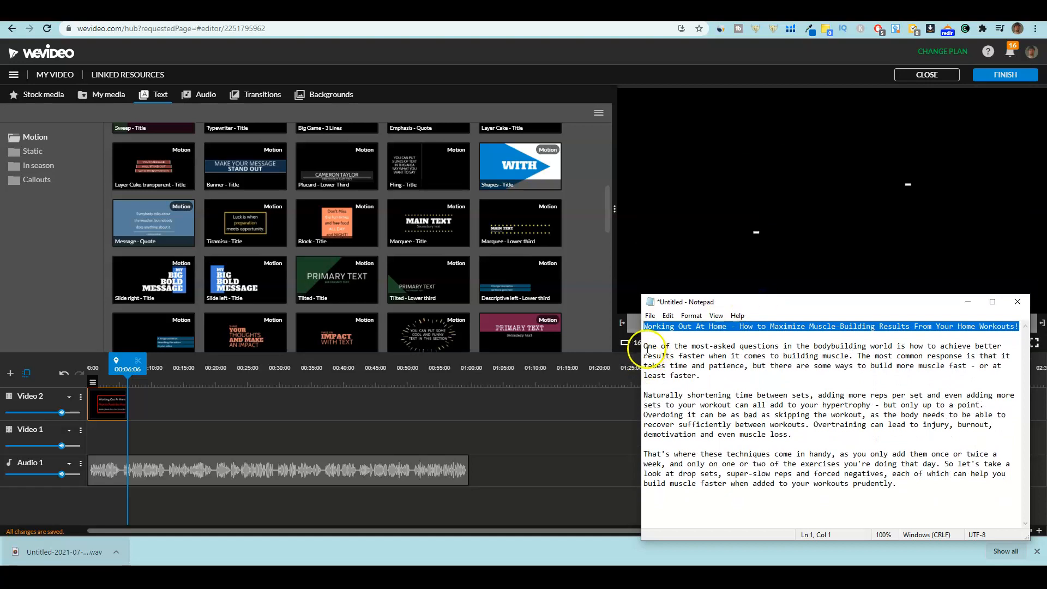
{"action": "left_click_drag", "start_coordinate": [644, 345], "coordinate": [854, 356]}
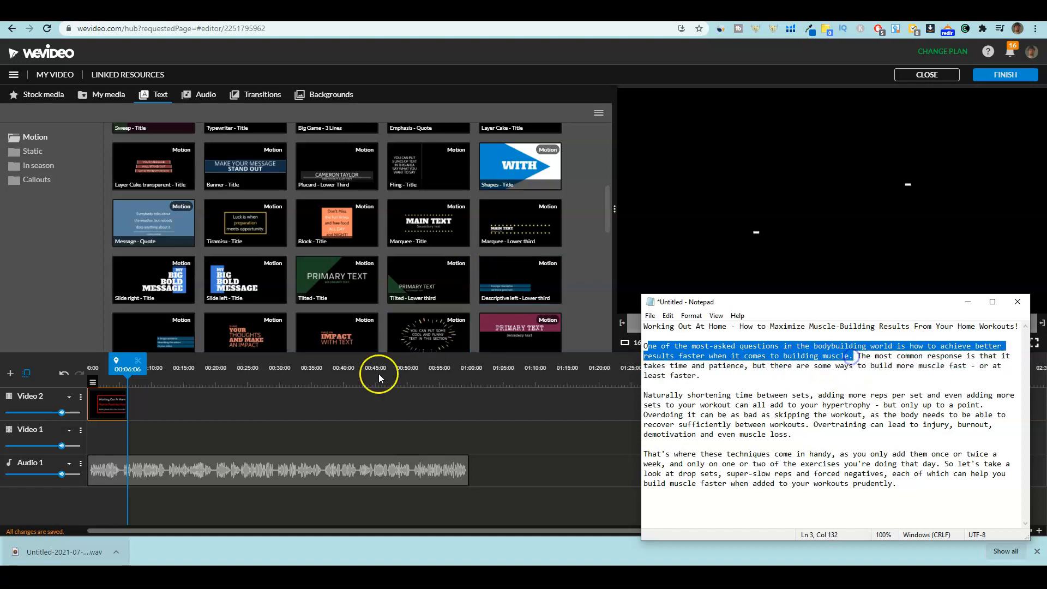
{"action": "left_click", "coordinate": [198, 410]}
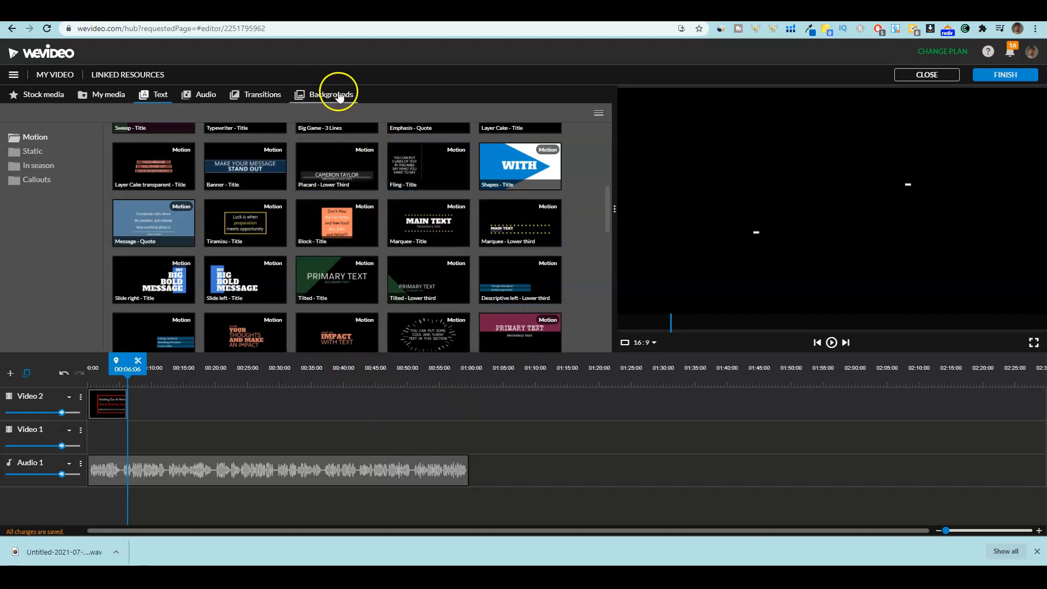
{"action": "left_click", "coordinate": [261, 99]}
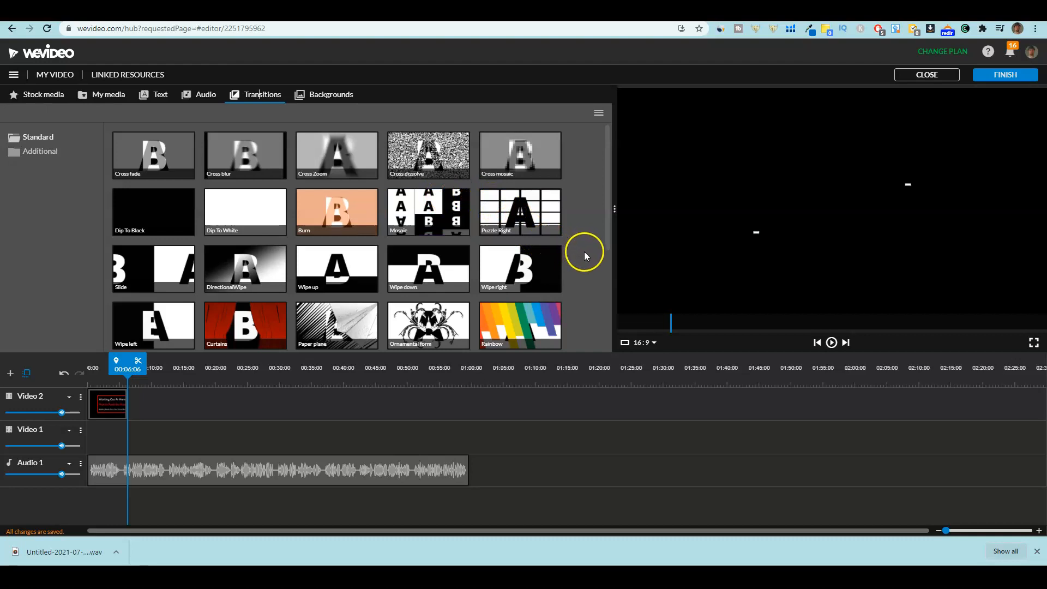
{"action": "left_click_drag", "start_coordinate": [606, 217], "coordinate": [605, 172]}
Search the stock media library for "bodybuilding" and browse the results for suitable footage
{"action": "left_click", "coordinate": [45, 97]}
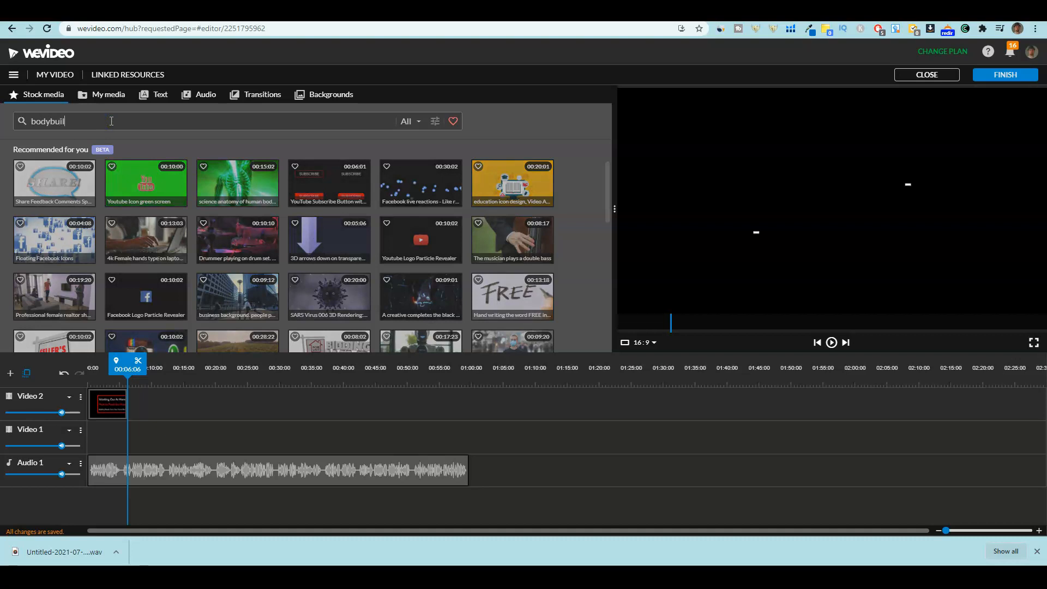
{"action": "key", "text": "Return"}
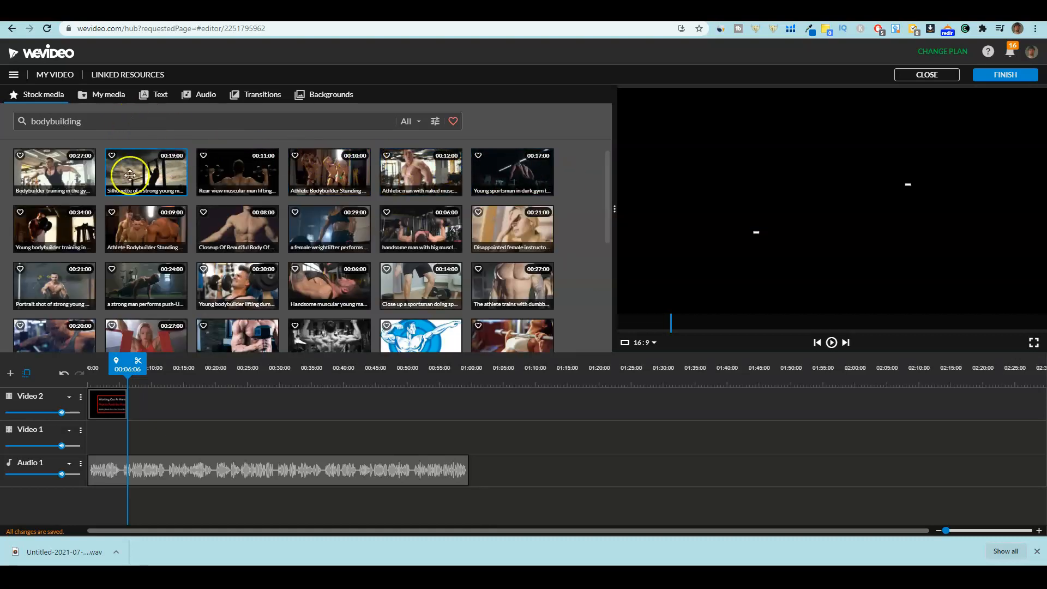
{"action": "scroll", "coordinate": [386, 253], "scroll_direction": "down", "scroll_amount": 5}
{"action": "scroll", "coordinate": [386, 255], "scroll_direction": "down", "scroll_amount": 5}
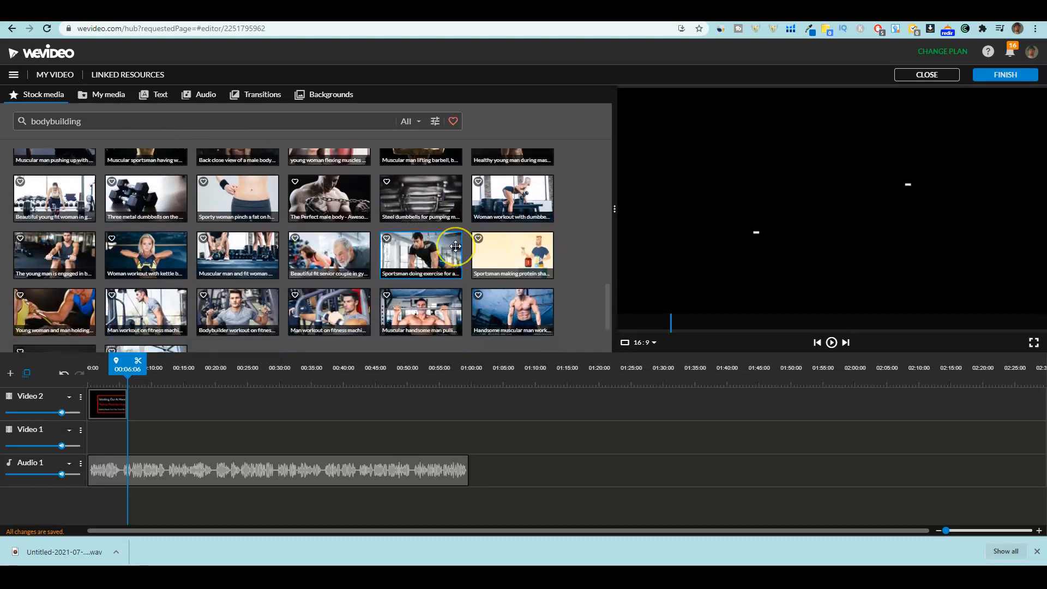
{"action": "scroll", "coordinate": [452, 248], "scroll_direction": "down", "scroll_amount": 3}
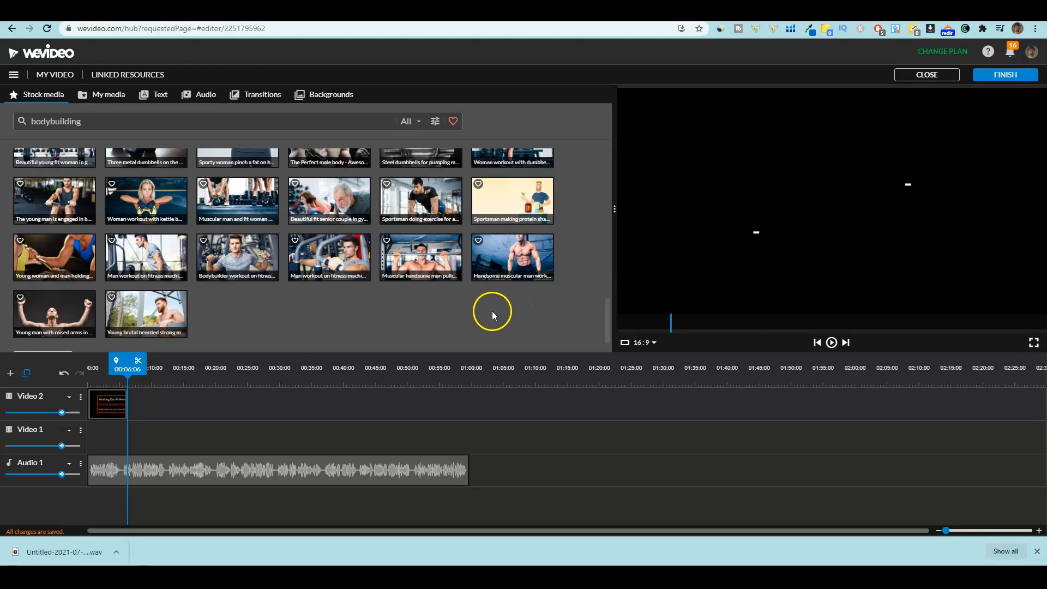
Browse further through the "bodybuilding" stock results and check which media types the search can be refined by
{"action": "scroll", "coordinate": [493, 310], "scroll_direction": "down", "scroll_amount": 1}
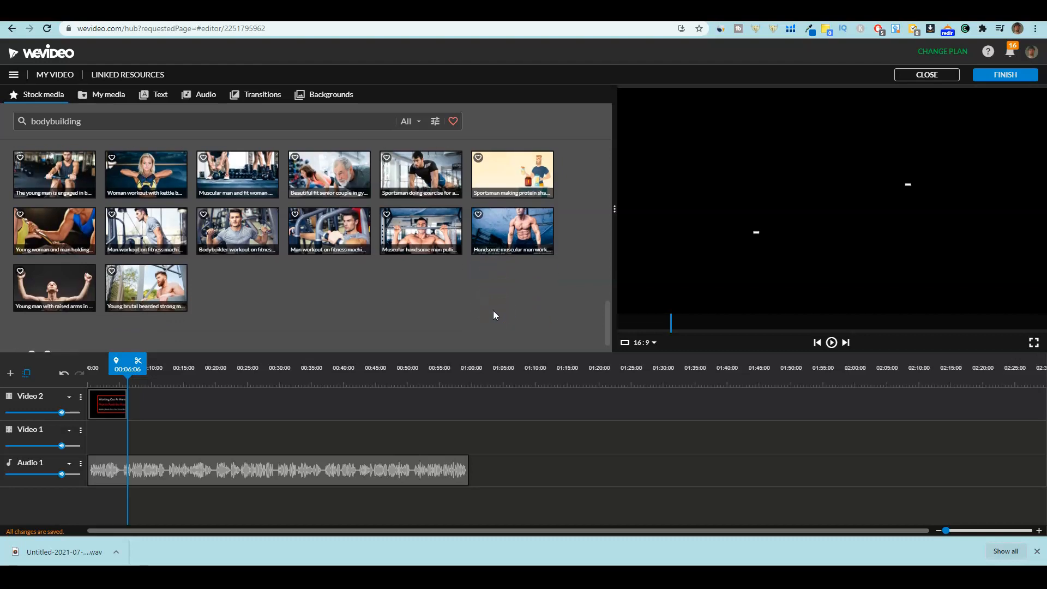
{"action": "scroll", "coordinate": [493, 310], "scroll_direction": "down", "scroll_amount": 4}
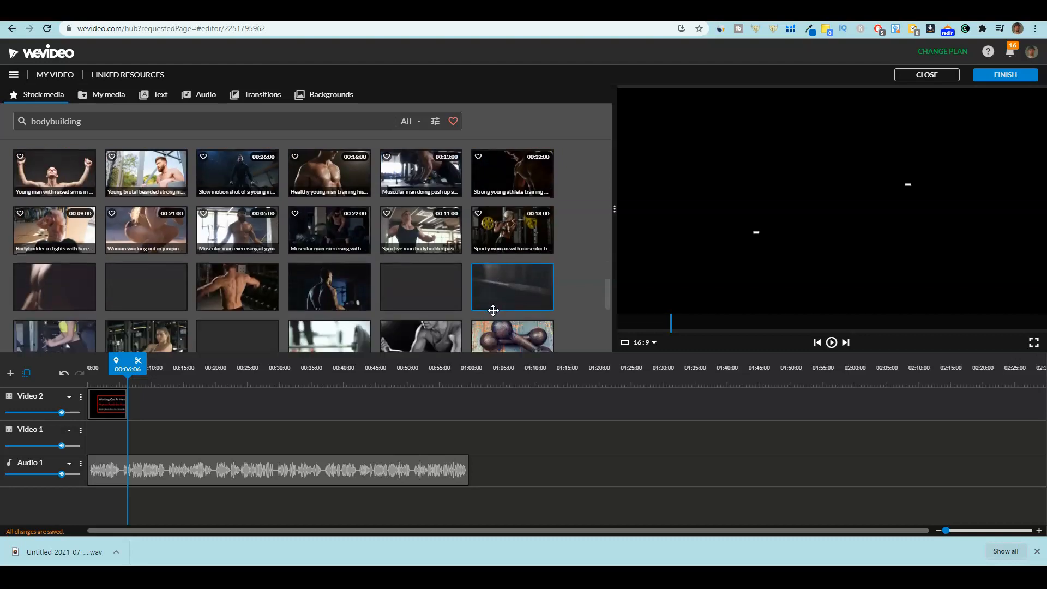
{"action": "left_click", "coordinate": [531, 282]}
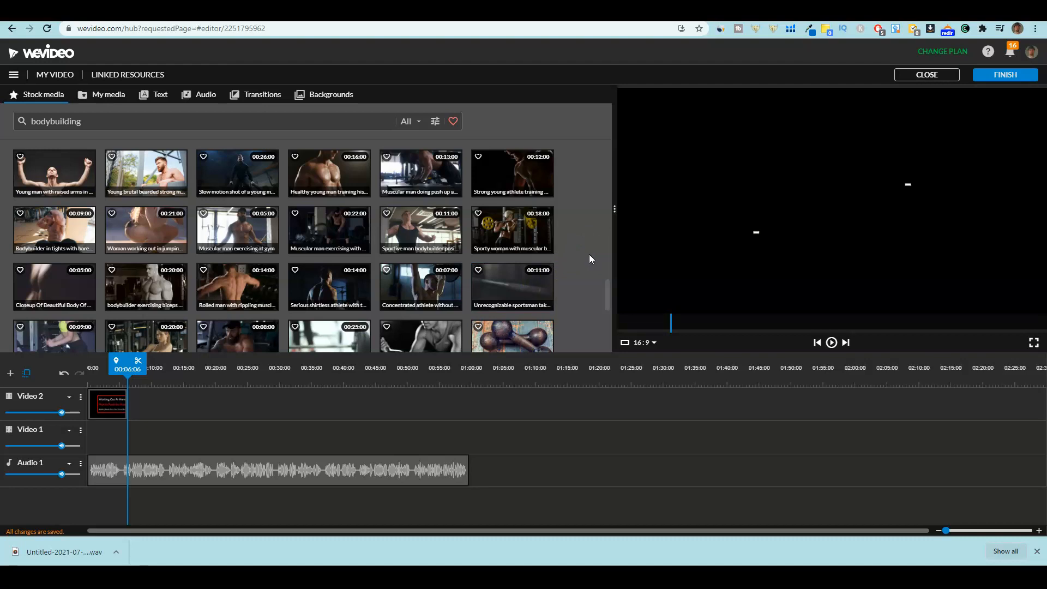
{"action": "scroll", "coordinate": [528, 295], "scroll_direction": "down", "scroll_amount": 5}
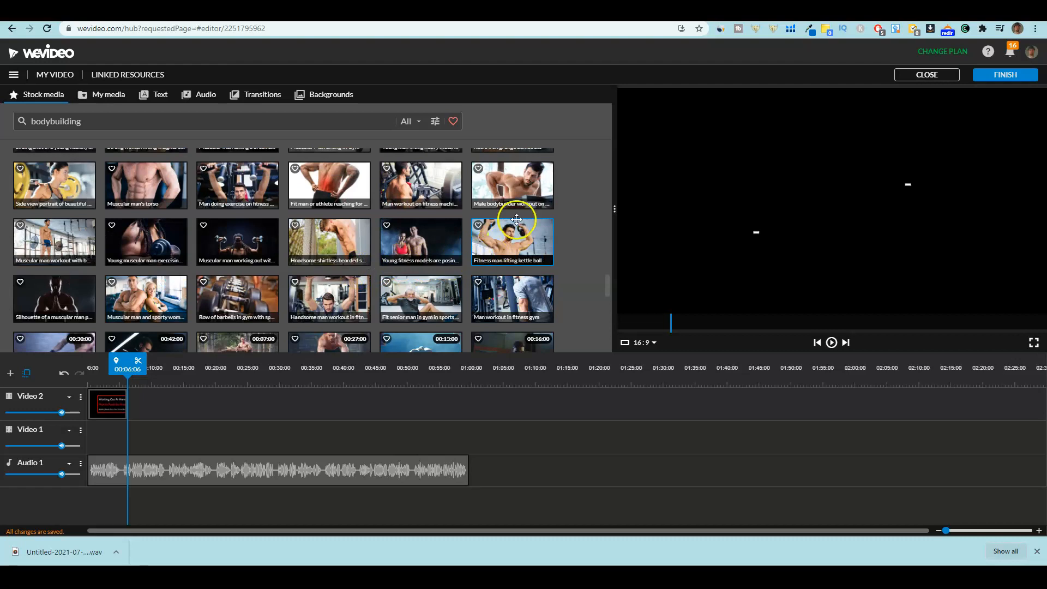
{"action": "left_click", "coordinate": [435, 121]}
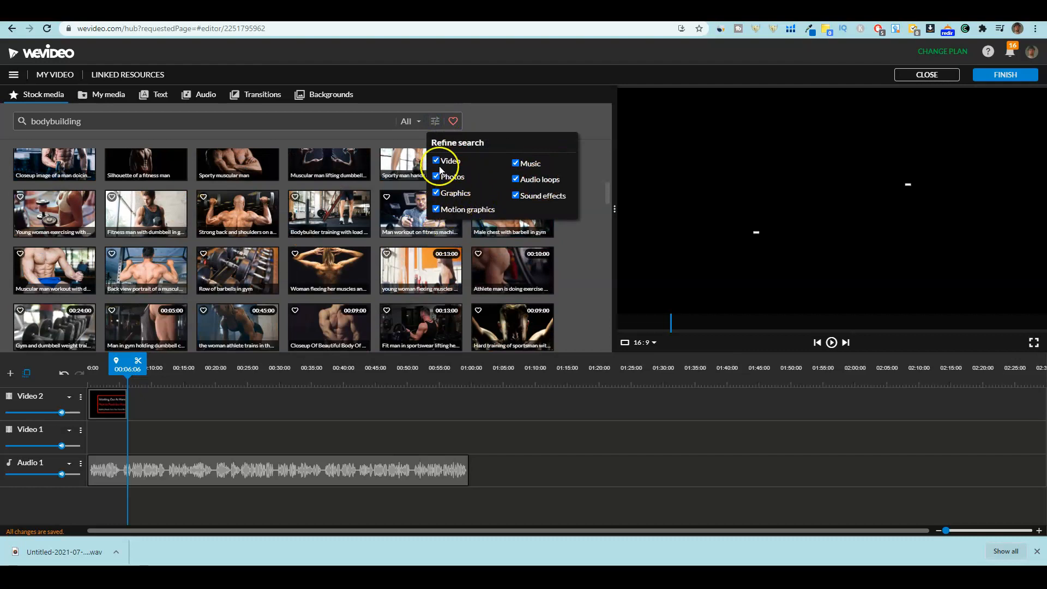
{"action": "left_click", "coordinate": [521, 111]}
{"action": "scroll", "coordinate": [256, 218], "scroll_direction": "up", "scroll_amount": 5}
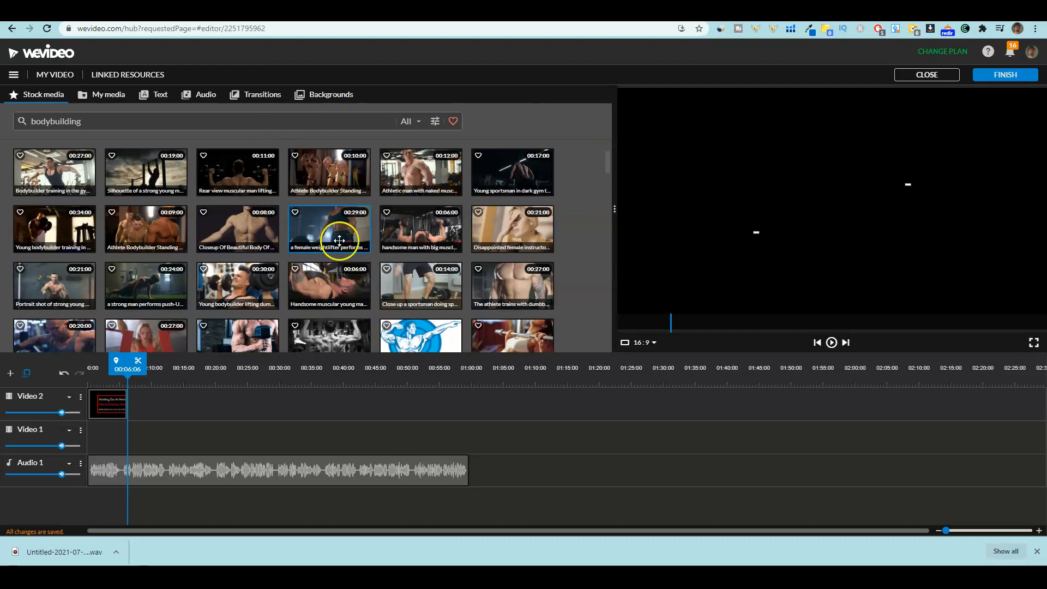
Preview the 12-second "Athletic man with naked musc..." clip, place it on Video 1 right after the title, and play the transition
{"action": "left_click", "coordinate": [421, 175]}
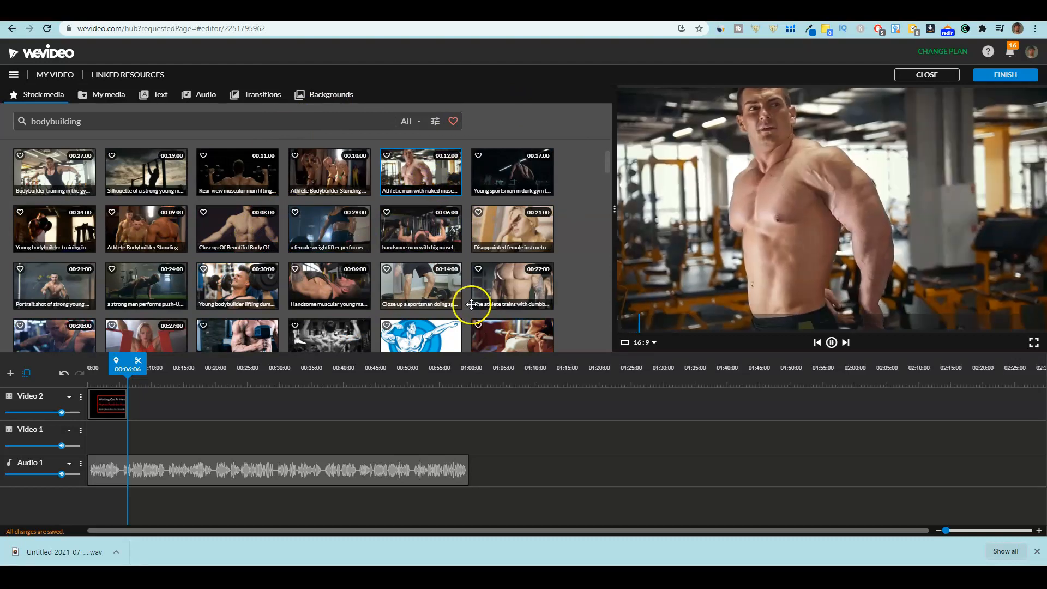
{"action": "left_click_drag", "start_coordinate": [421, 180], "coordinate": [144, 429]}
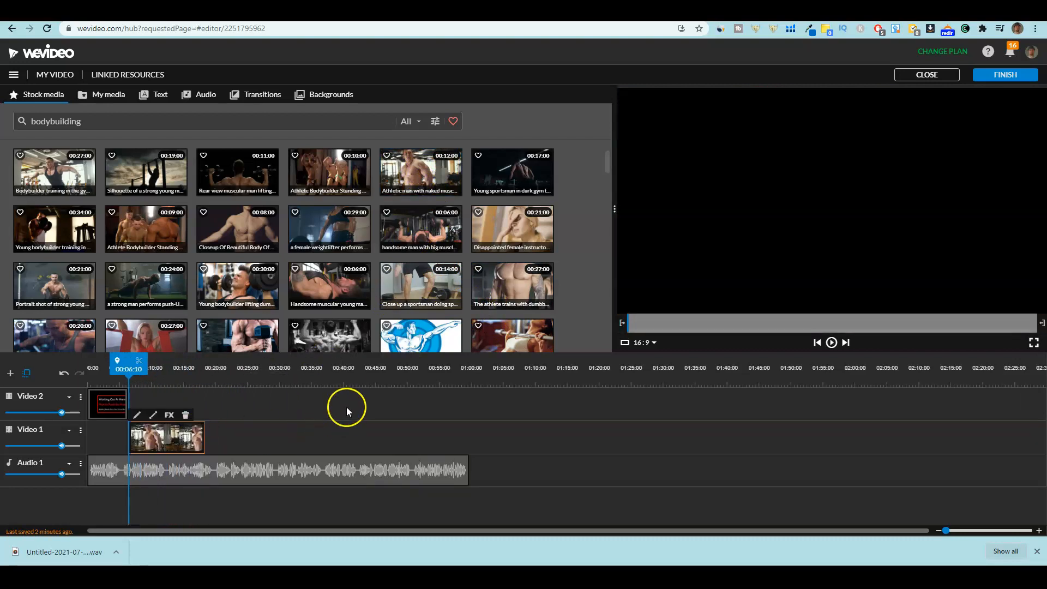
{"action": "left_click_drag", "start_coordinate": [129, 361], "coordinate": [121, 361]}
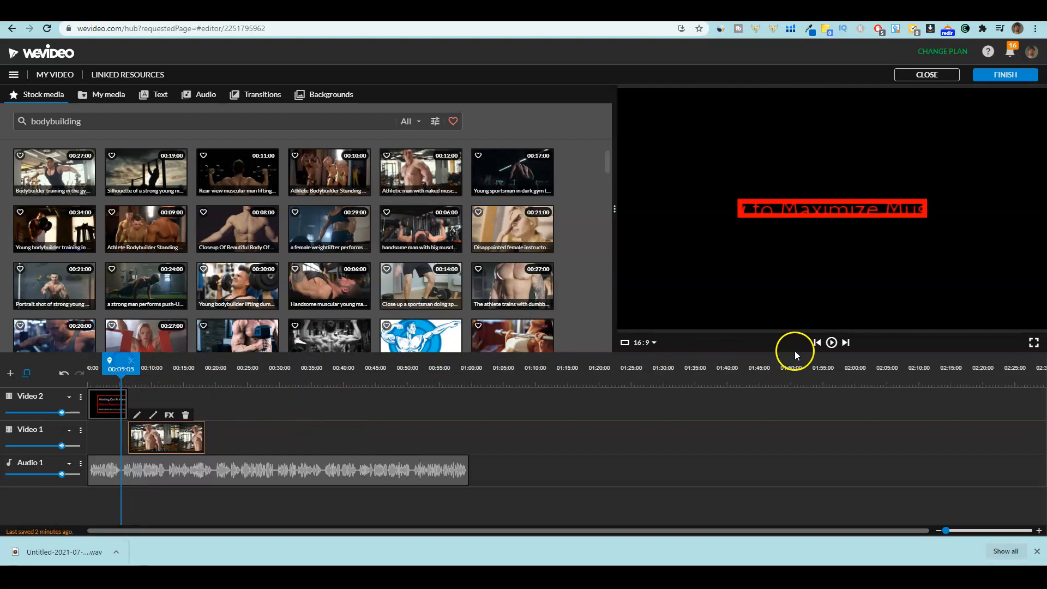
{"action": "left_click", "coordinate": [832, 342]}
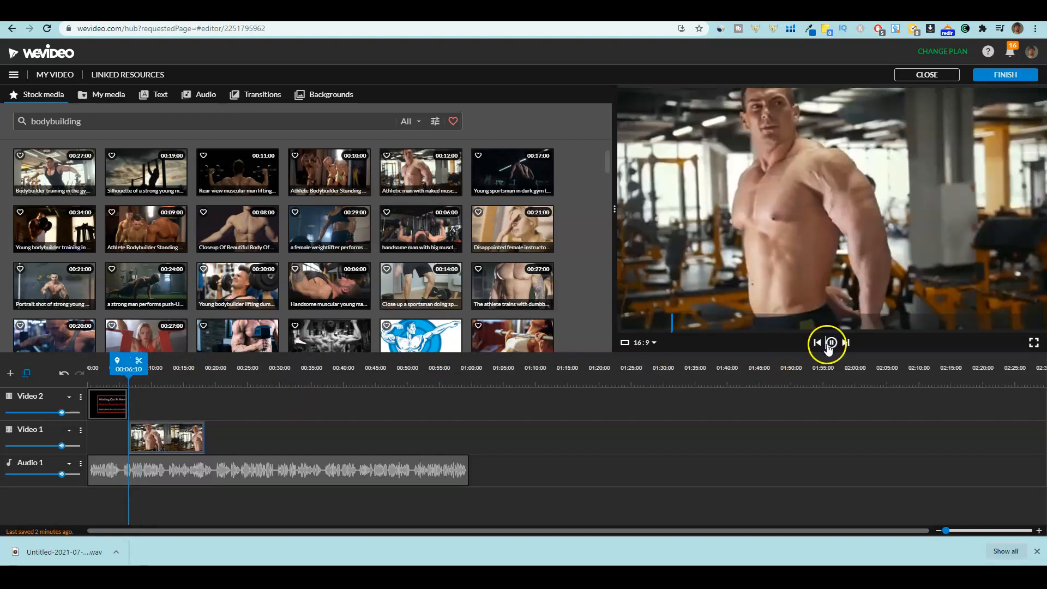
Check the highlighted script sentence against the voice-over and trim the athletic man clip's end to 00:12:10
{"action": "mouse_move", "coordinate": [489, 575]}
{"action": "left_click", "coordinate": [536, 547]}
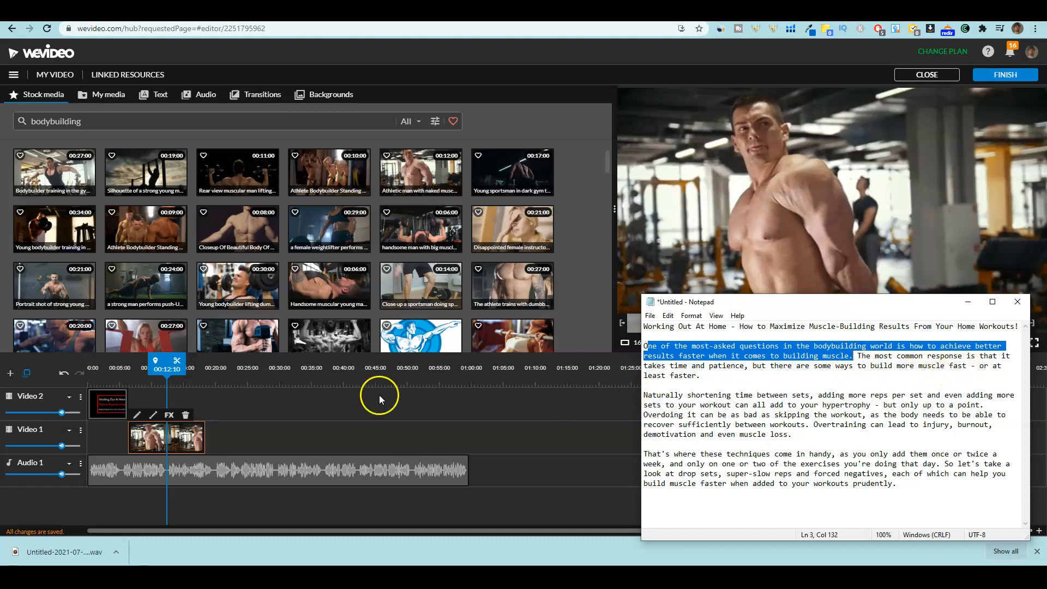
{"action": "left_click", "coordinate": [240, 424]}
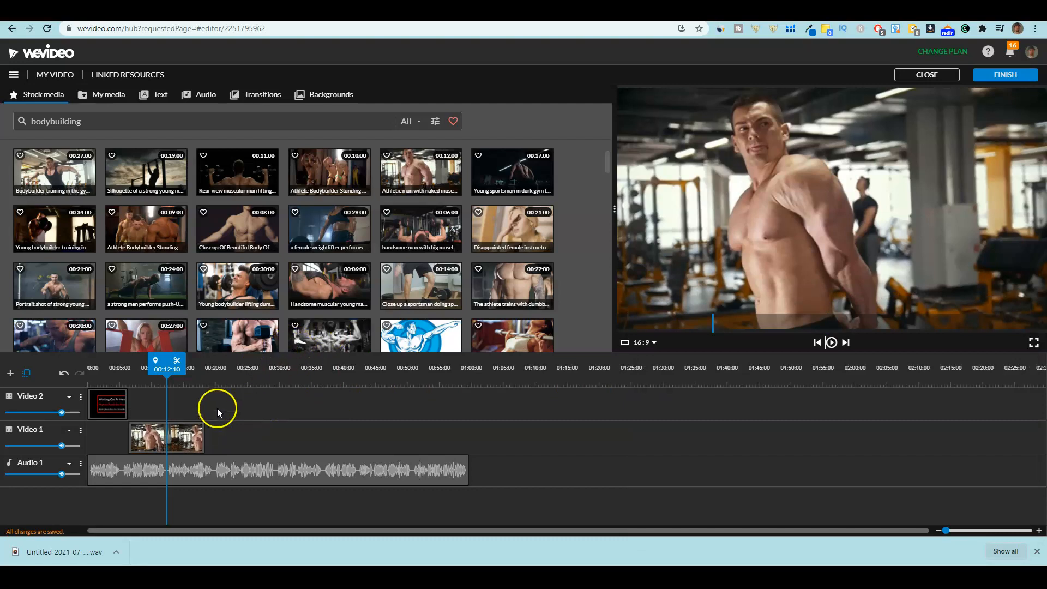
{"action": "left_click_drag", "start_coordinate": [204, 438], "coordinate": [167, 437]}
Continue Video 1 with the black-and-white muscular back photo, extended to about 25 seconds, followed by the photo of the woman lifting a barbell
{"action": "left_click_drag", "start_coordinate": [319, 325], "coordinate": [211, 437]}
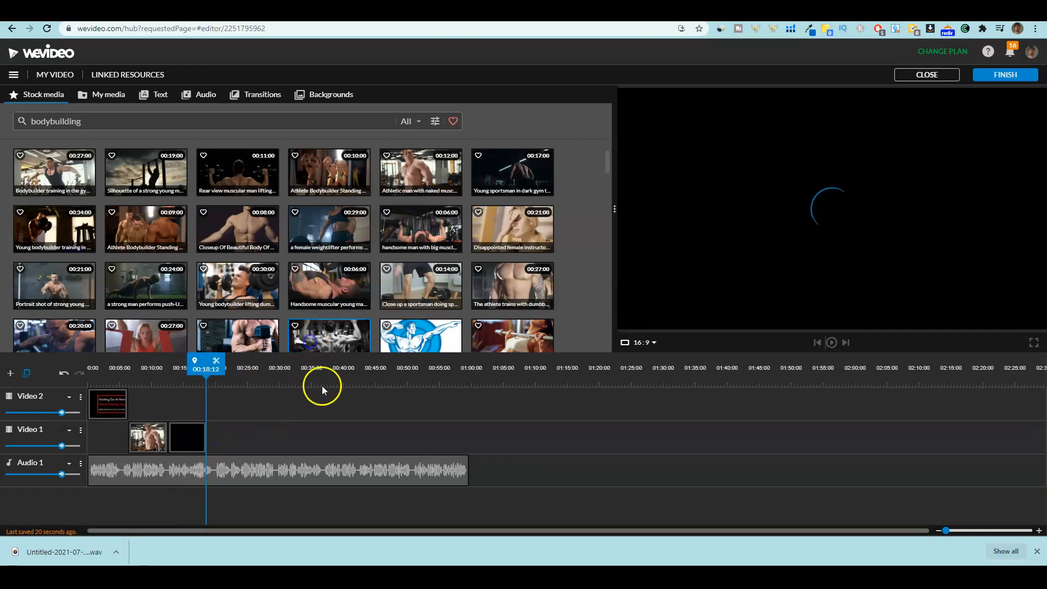
{"action": "left_click_drag", "start_coordinate": [344, 338], "coordinate": [238, 434]}
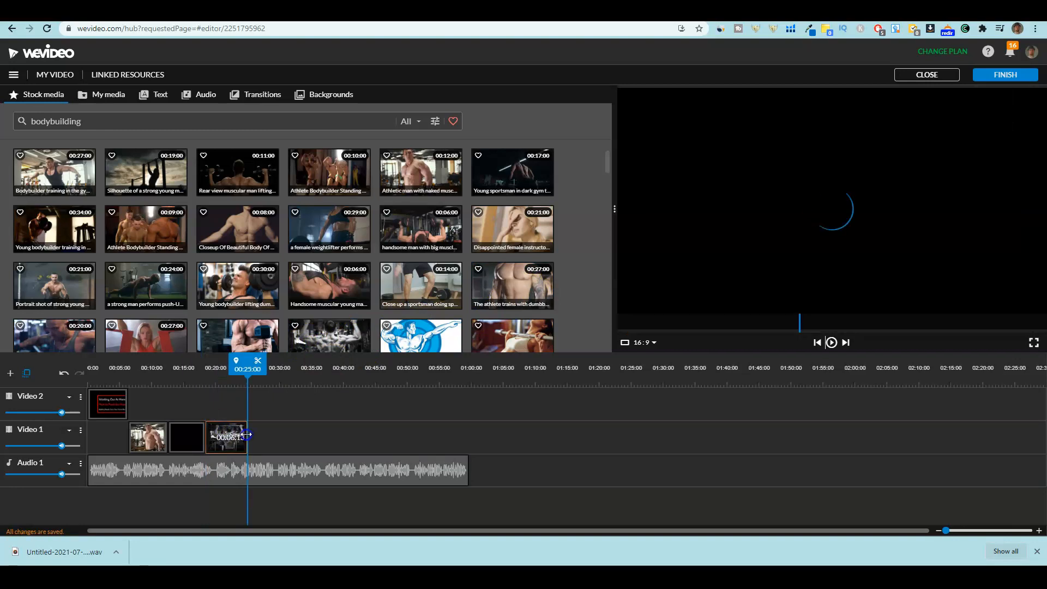
{"action": "left_click", "coordinate": [425, 345]}
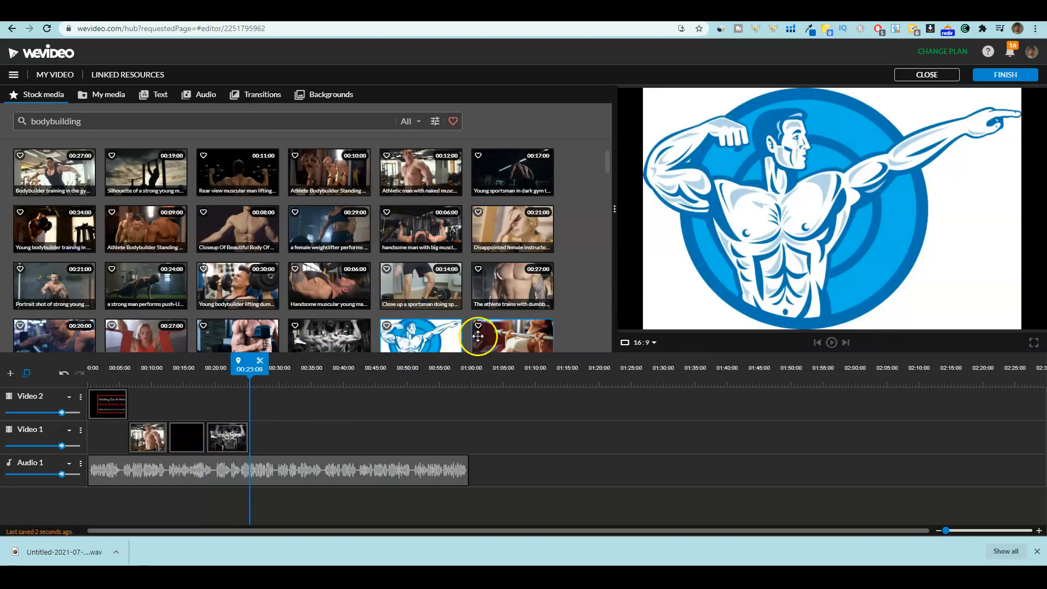
{"action": "left_click", "coordinate": [512, 335]}
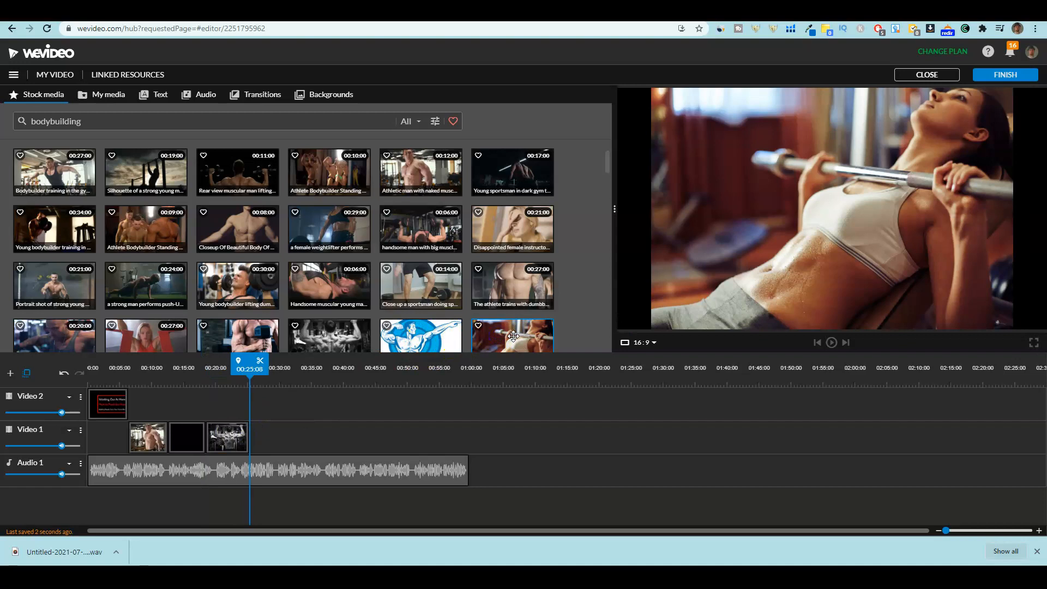
{"action": "left_click_drag", "start_coordinate": [513, 336], "coordinate": [267, 432]}
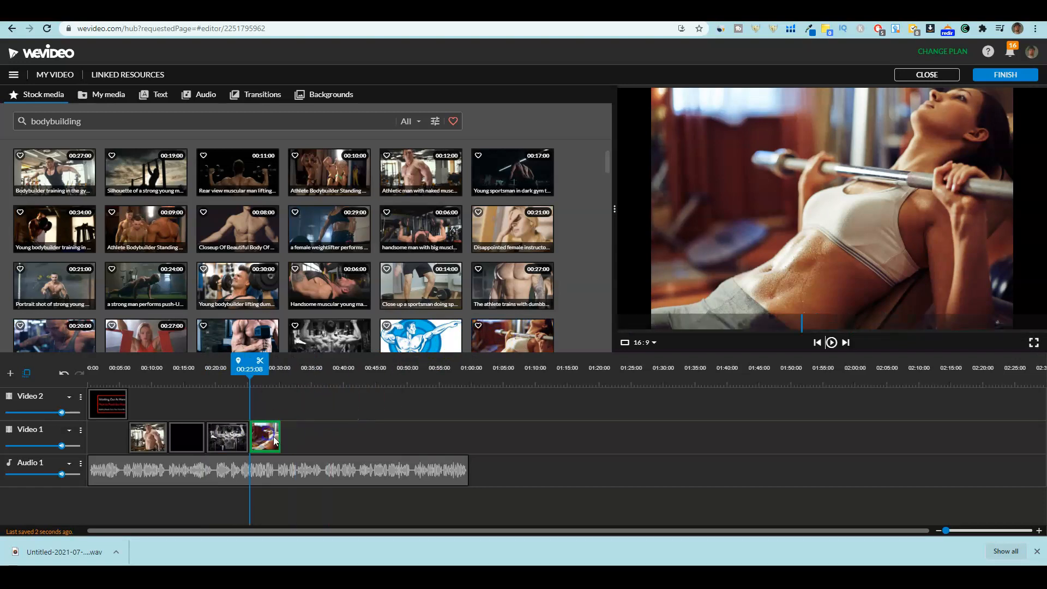
Animate the woman's barbell photo to zoom in by setting its start scale to 0.73, keep the end scale at 1.19, and save the changes
{"action": "left_click", "coordinate": [267, 442]}
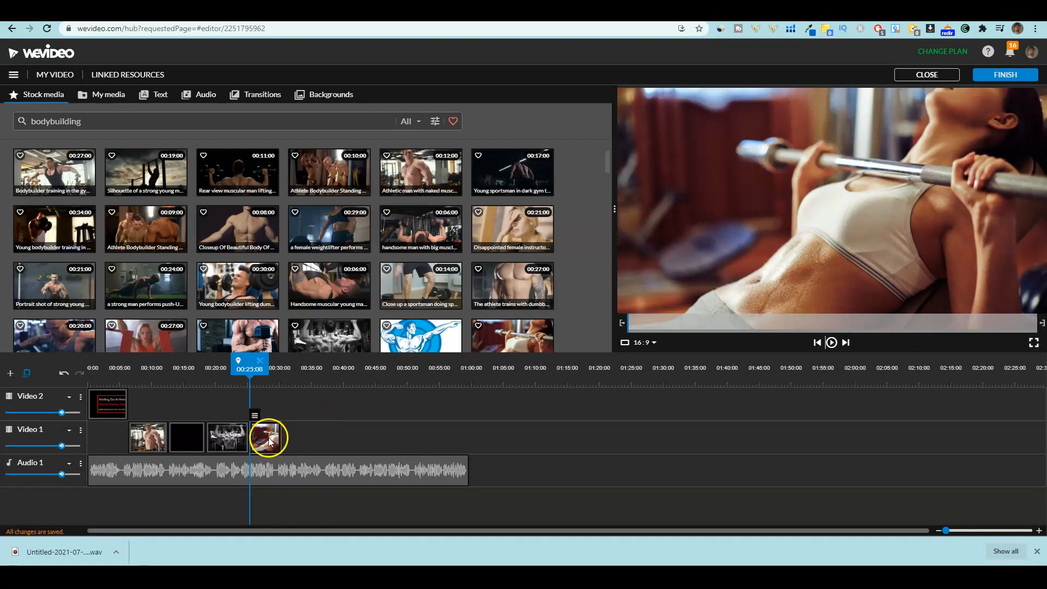
{"action": "double_click", "coordinate": [269, 440]}
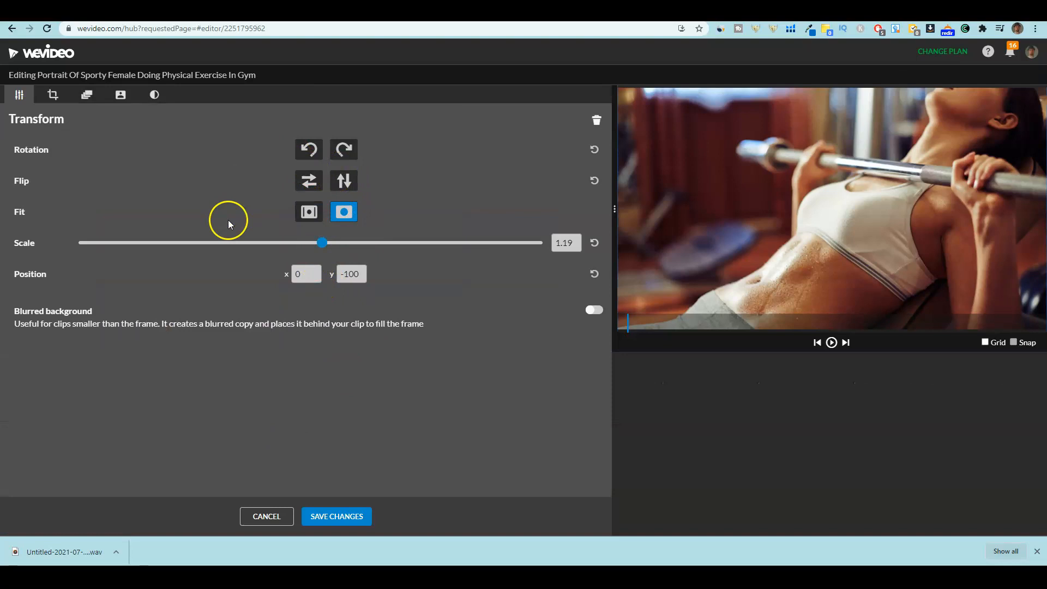
{"action": "left_click", "coordinate": [53, 95]}
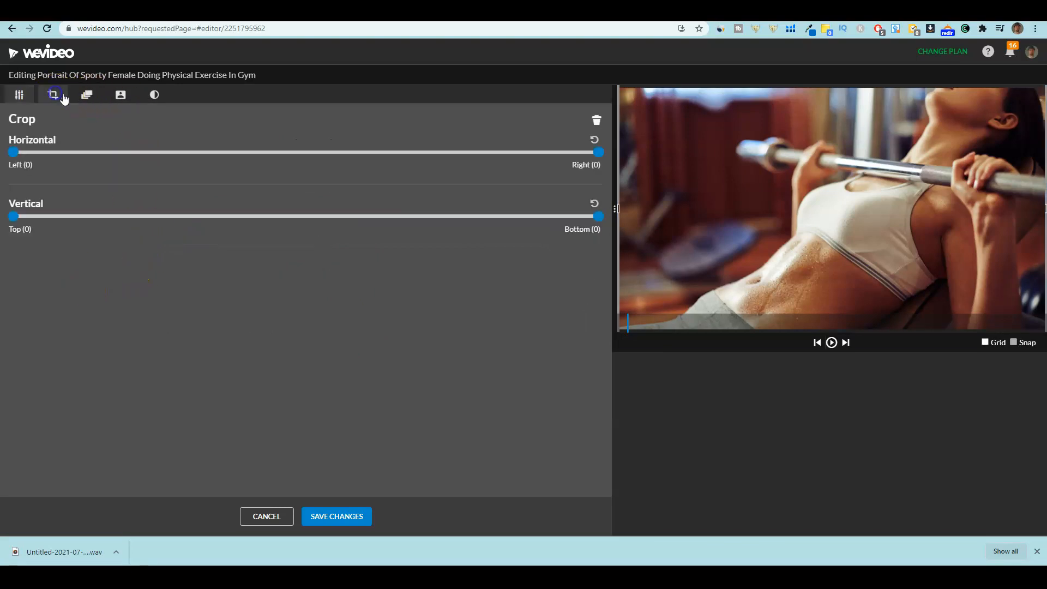
{"action": "left_click", "coordinate": [85, 96]}
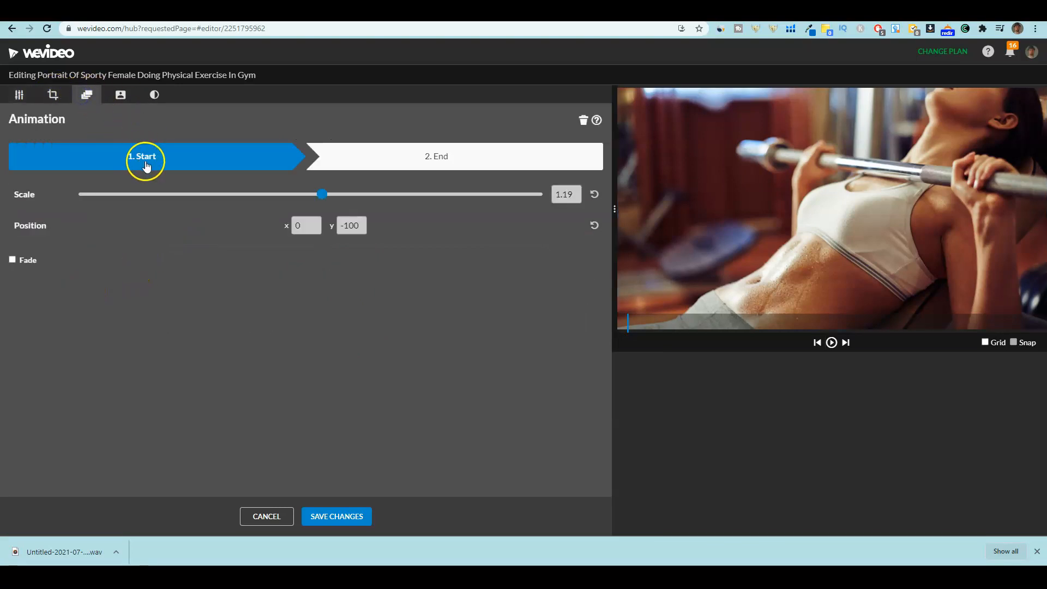
{"action": "left_click", "coordinate": [267, 155]}
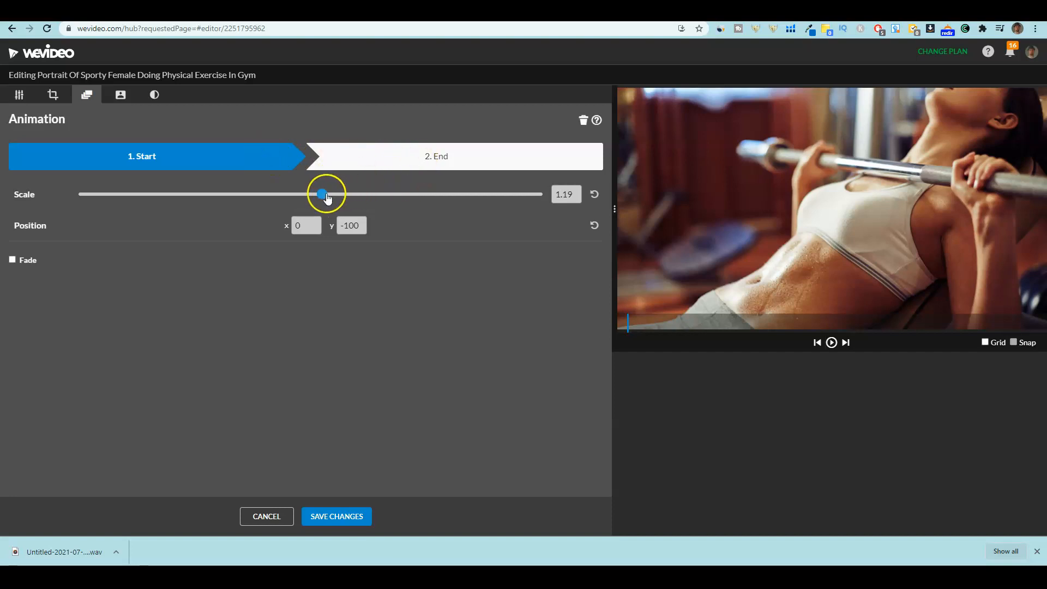
{"action": "left_click_drag", "start_coordinate": [325, 197], "coordinate": [250, 203]}
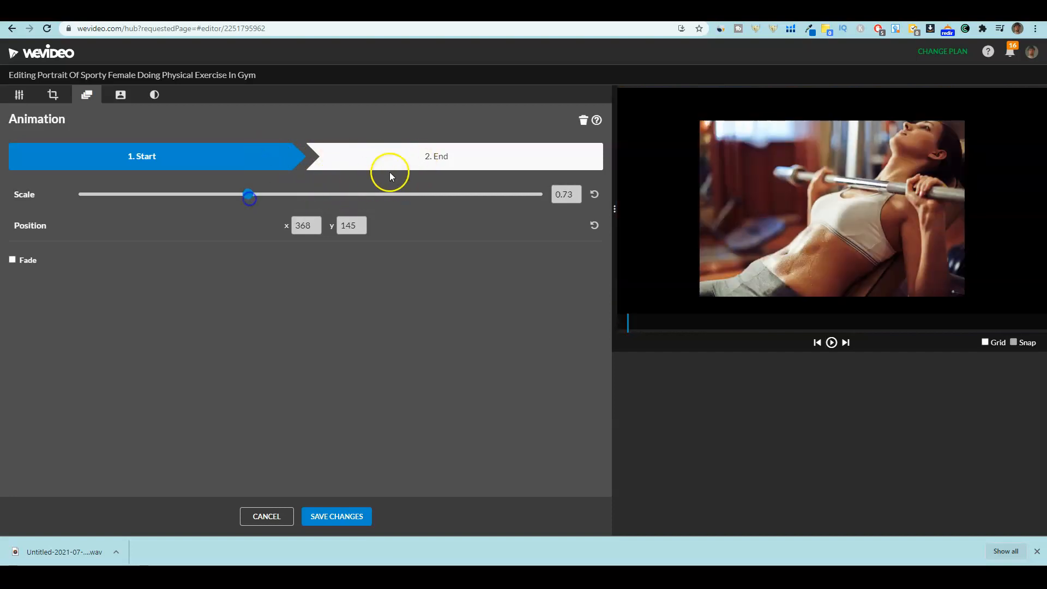
{"action": "left_click", "coordinate": [411, 157]}
{"action": "left_click", "coordinate": [335, 518]}
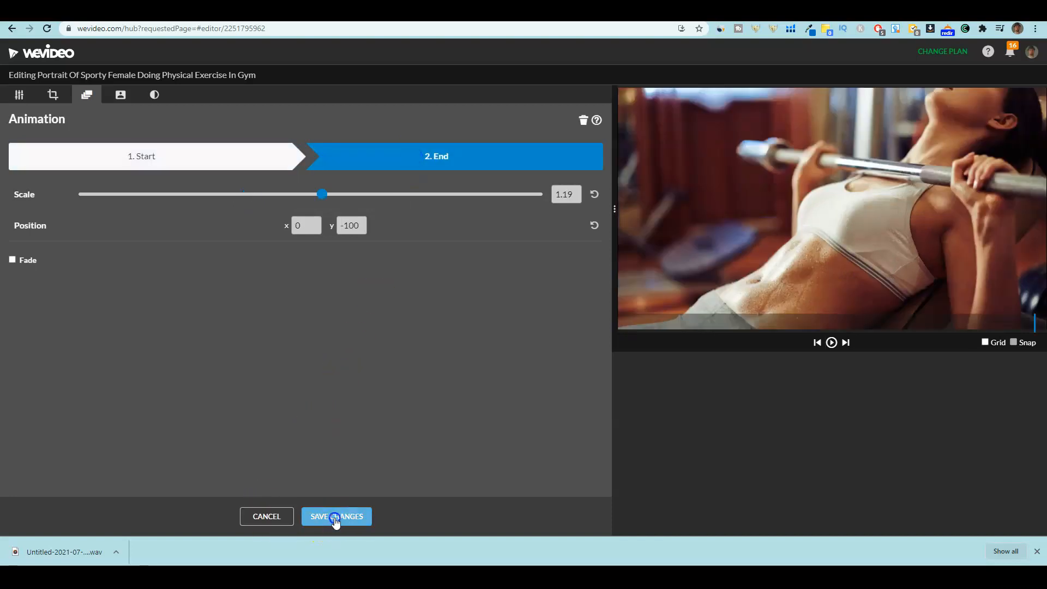
Lengthen the woman's barbell photo slightly and play the timeline from just before it to check the zoom and narration timing
{"action": "left_click_drag", "start_coordinate": [278, 437], "coordinate": [283, 436]}
{"action": "left_click_drag", "start_coordinate": [292, 367], "coordinate": [249, 360]}
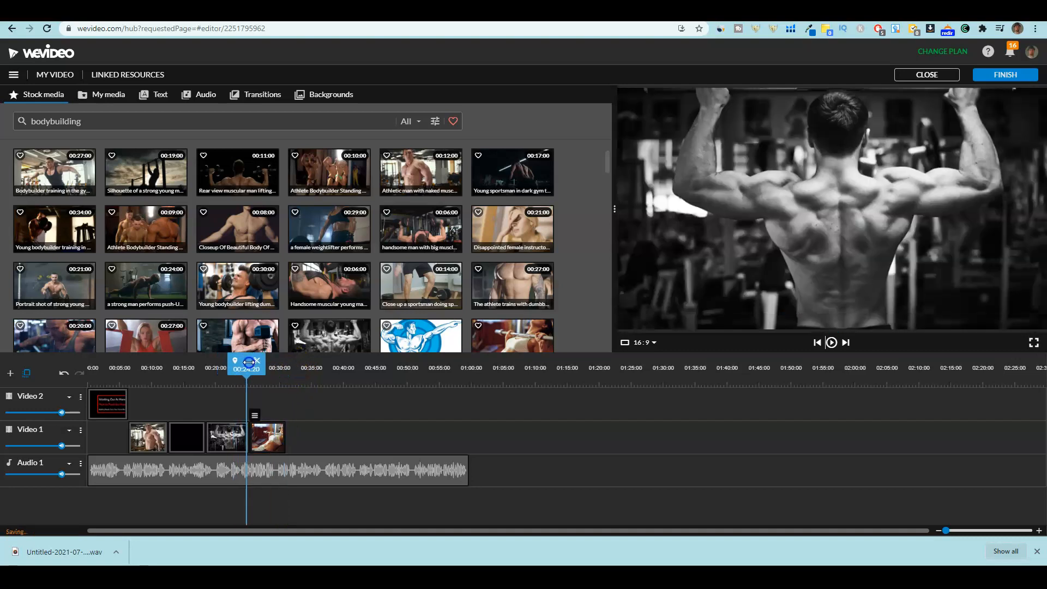
{"action": "left_click", "coordinate": [829, 349]}
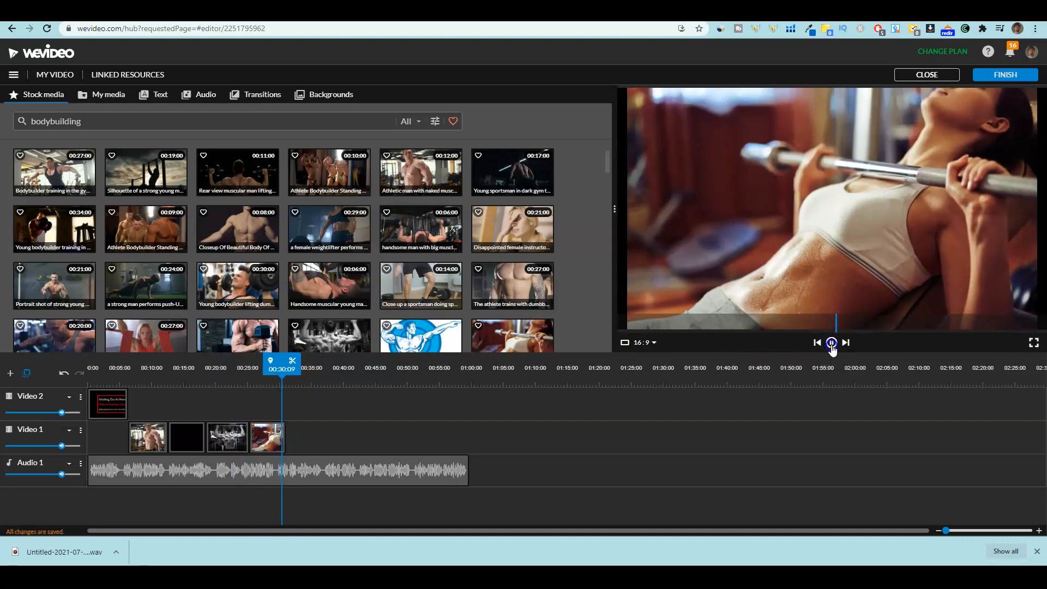
{"action": "left_click", "coordinate": [831, 344]}
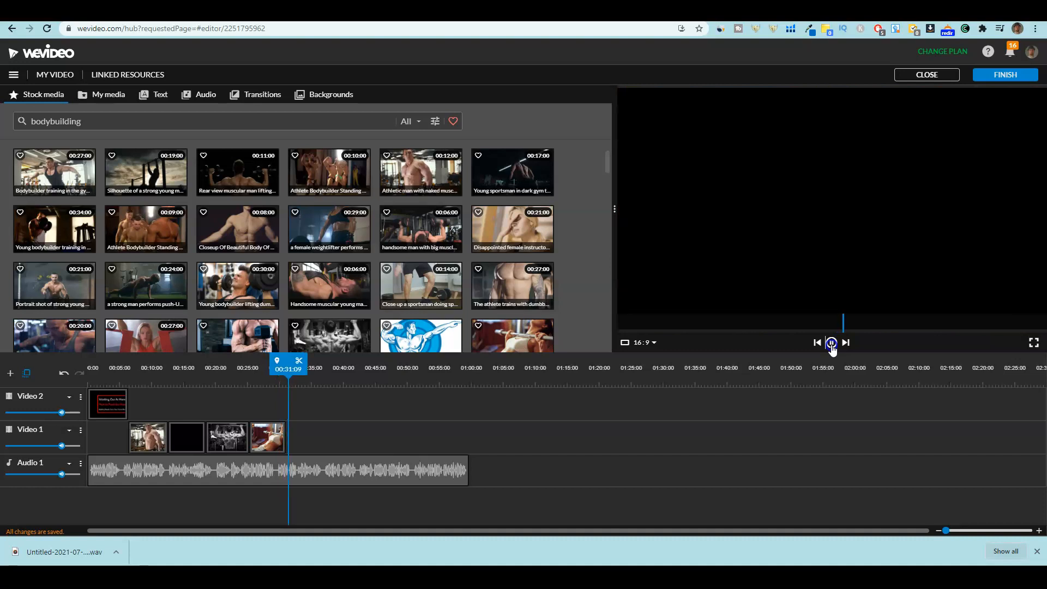
Add the "Portrait shot of strong young..." clip to Video 1, trim its end to 00:37:05, and place the dumbbell man photo after it
{"action": "left_click", "coordinate": [61, 286]}
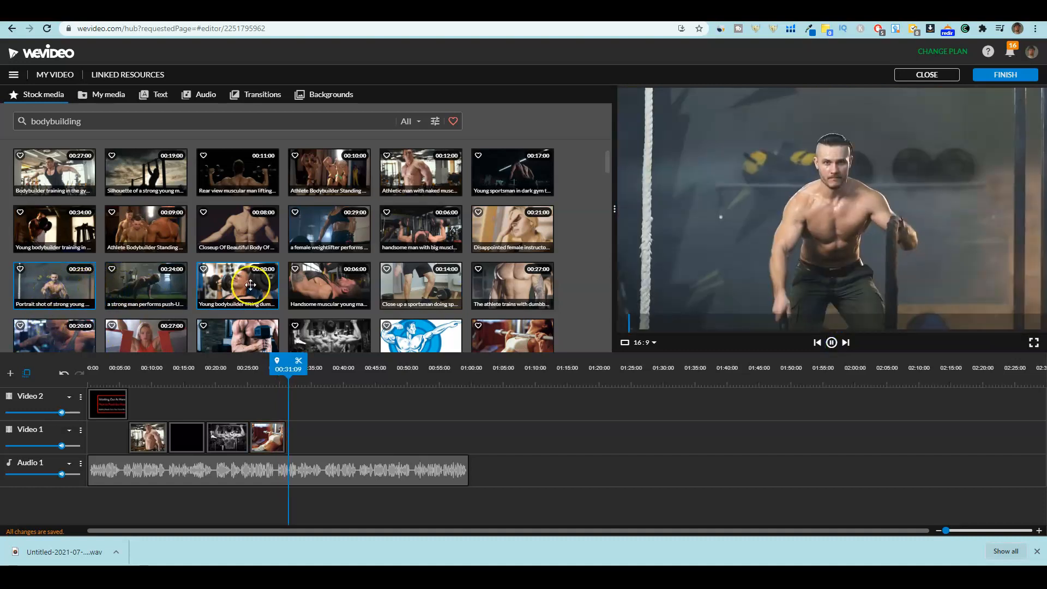
{"action": "left_click_drag", "start_coordinate": [63, 292], "coordinate": [323, 437]}
{"action": "mouse_move", "coordinate": [314, 438]}
{"action": "left_mouse_down"}
{"action": "mouse_move", "coordinate": [283, 438]}
{"action": "mouse_move", "coordinate": [357, 439]}
{"action": "mouse_move", "coordinate": [306, 442]}
{"action": "mouse_move", "coordinate": [324, 445]}
{"action": "left_mouse_up"}
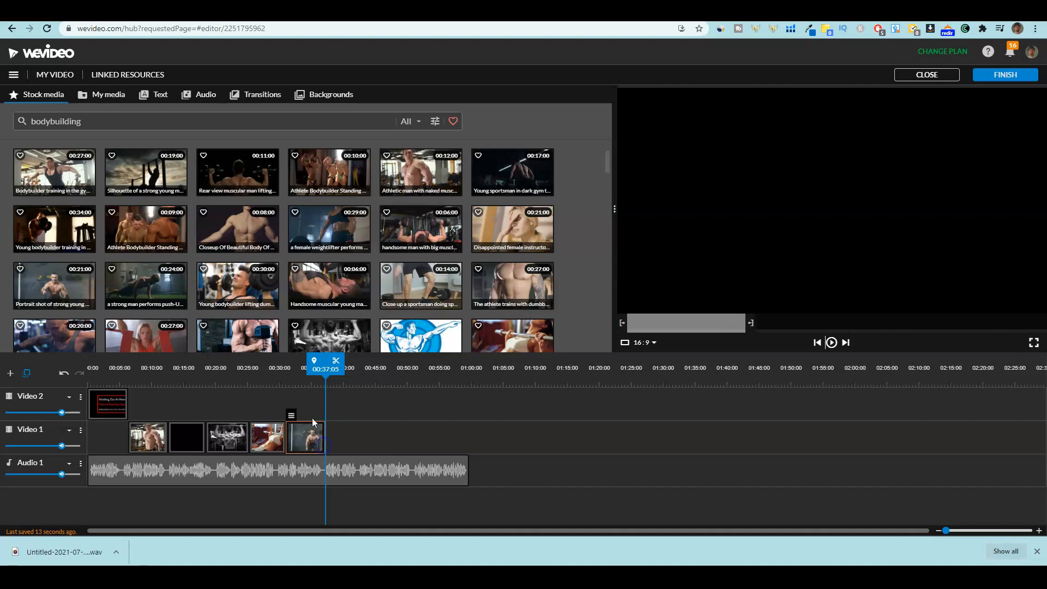
{"action": "left_click_drag", "start_coordinate": [238, 336], "coordinate": [363, 441]}
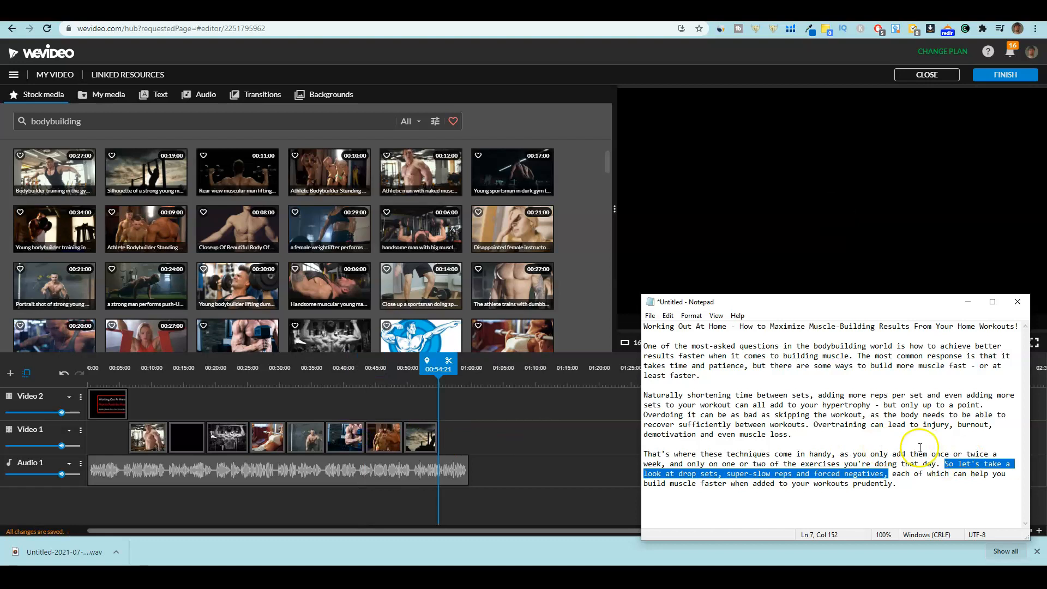
Return from the script to the editor and place the Badda Boom motion title on Video 2 at 00:54:21
{"action": "left_click", "coordinate": [542, 426]}
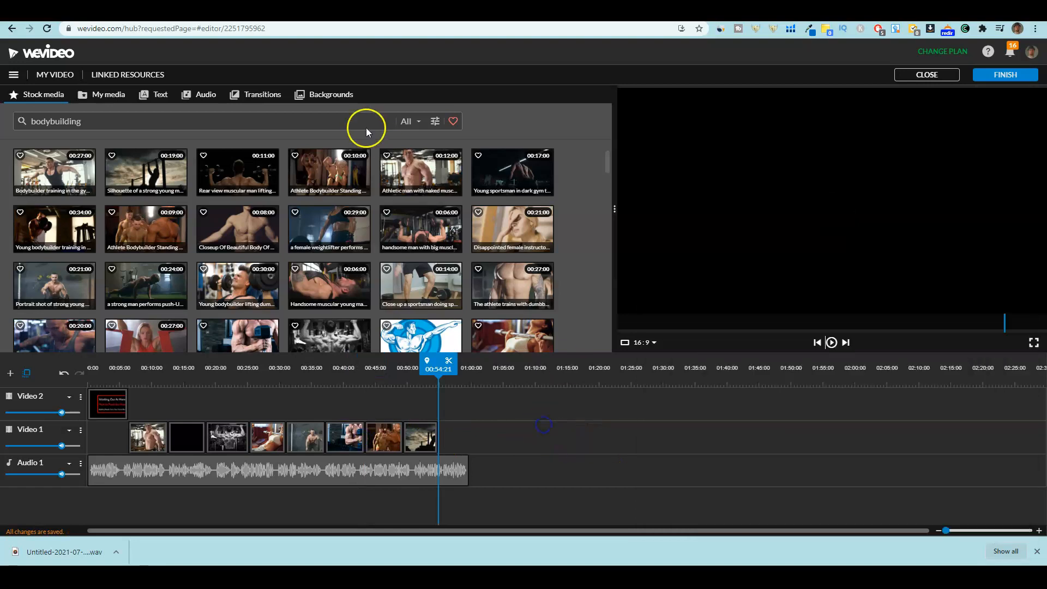
{"action": "left_click", "coordinate": [161, 95]}
{"action": "left_click_drag", "start_coordinate": [439, 217], "coordinate": [459, 413]}
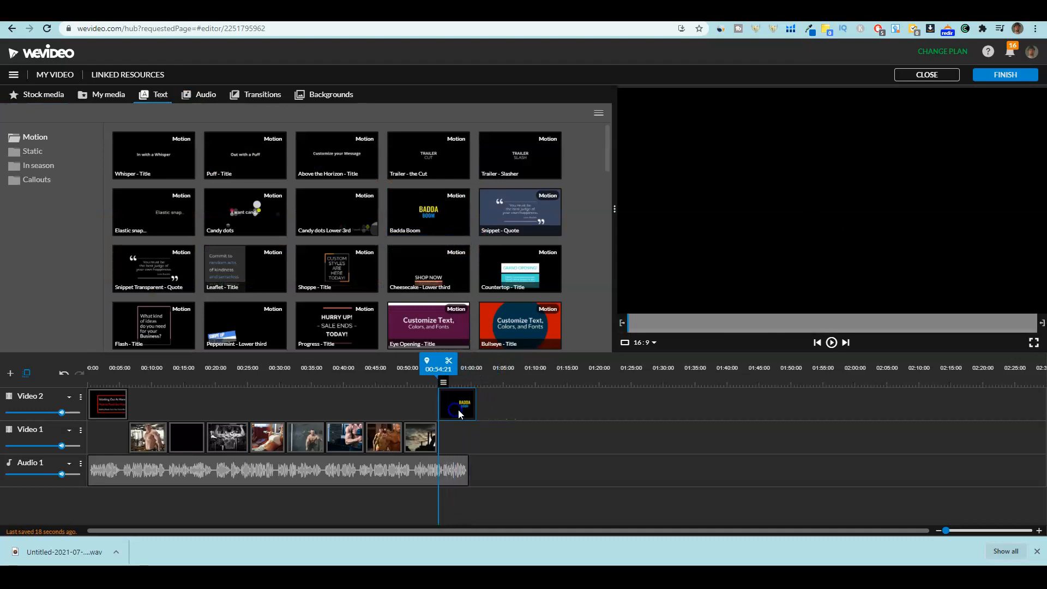
Split the Badda Boom text into "So let's take a look at drop sets,," and "super-slow reps and forced negatives", and save the changes
{"action": "double_click", "coordinate": [460, 412]}
{"action": "left_click_drag", "start_coordinate": [288, 207], "coordinate": [145, 208]}
{"action": "key", "text": "ctrl+x"}
{"action": "left_click", "coordinate": [397, 210]}
{"action": "key", "text": "ctrl+v"}
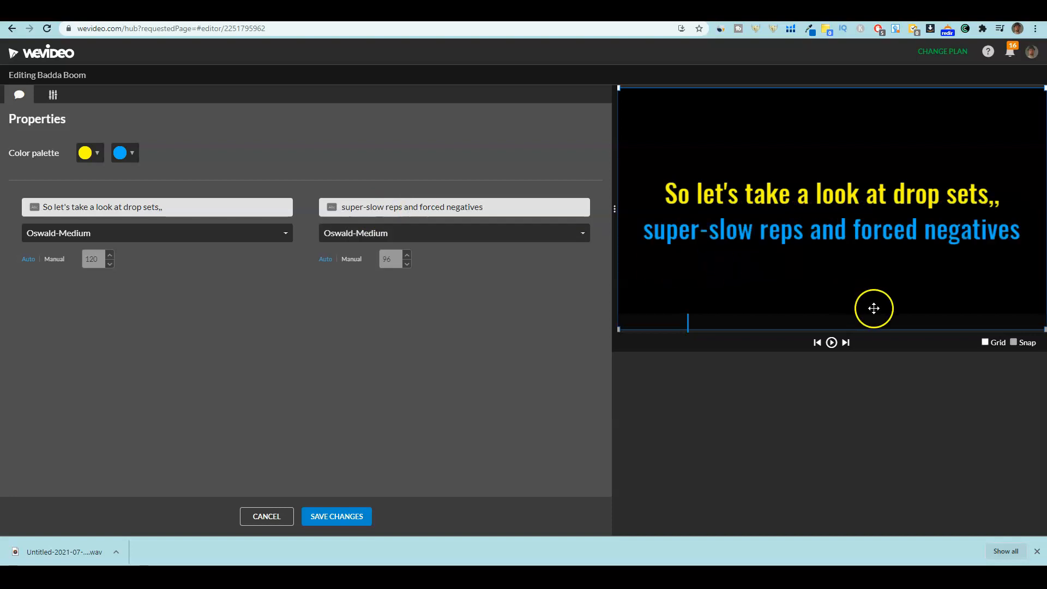
{"action": "left_click", "coordinate": [340, 515]}
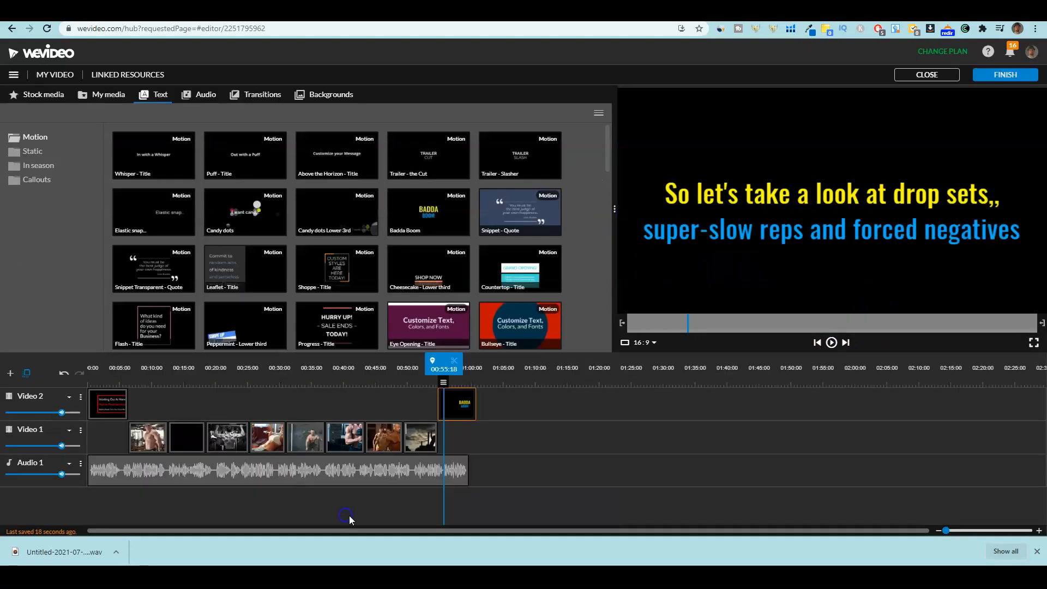
Move the pull-up silhouette clip up to Video 2 and shift the Badda Boom title earlier to 00:53:18
{"action": "left_click", "coordinate": [422, 446]}
{"action": "left_click_drag", "start_coordinate": [419, 443], "coordinate": [393, 409]}
{"action": "mouse_move", "coordinate": [458, 408]}
{"action": "left_mouse_down"}
{"action": "mouse_move", "coordinate": [439, 408]}
{"action": "mouse_move", "coordinate": [452, 408]}
{"action": "left_mouse_up"}
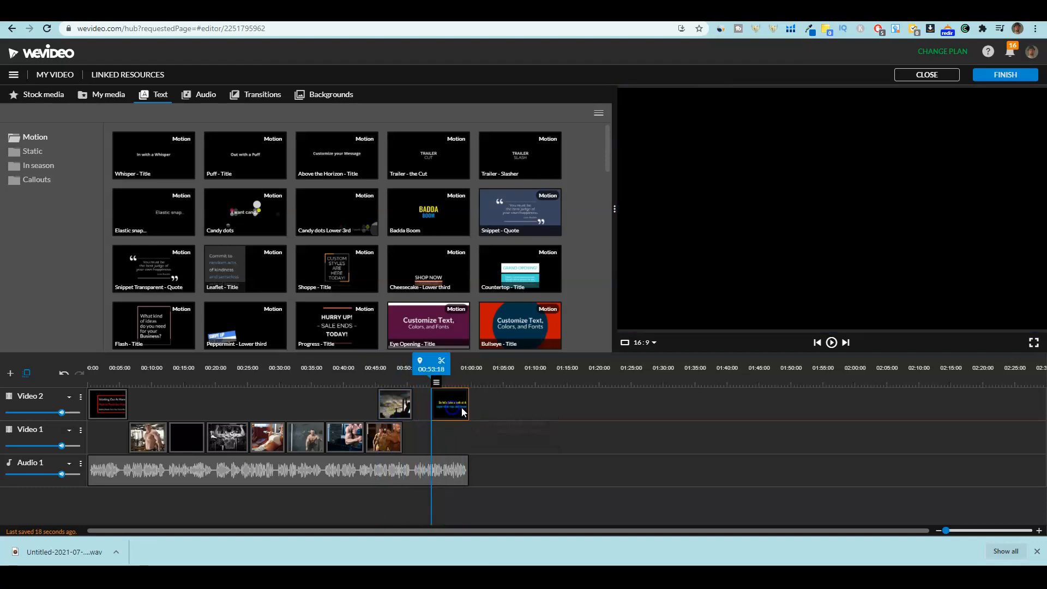
Place a second Badda Boom title after the first on Video 2 and paste the script's "each of which can help you build muscle faster..." sentence into it
{"action": "left_click_drag", "start_coordinate": [435, 225], "coordinate": [488, 402]}
{"action": "mouse_move", "coordinate": [499, 580]}
{"action": "left_click", "coordinate": [544, 549]}
{"action": "mouse_move", "coordinate": [890, 485]}
{"action": "left_mouse_down"}
{"action": "mouse_move", "coordinate": [903, 488]}
{"action": "mouse_move", "coordinate": [890, 472]}
{"action": "left_mouse_up"}
{"action": "key", "text": "ctrl+c"}
{"action": "double_click", "coordinate": [488, 401]}
{"action": "key", "text": "ctrl+v"}
Split the second title's text into "each of which can help you build muscle." and "faster when added to your workouts prudently", and save the changes
{"action": "left_click", "coordinate": [271, 211]}
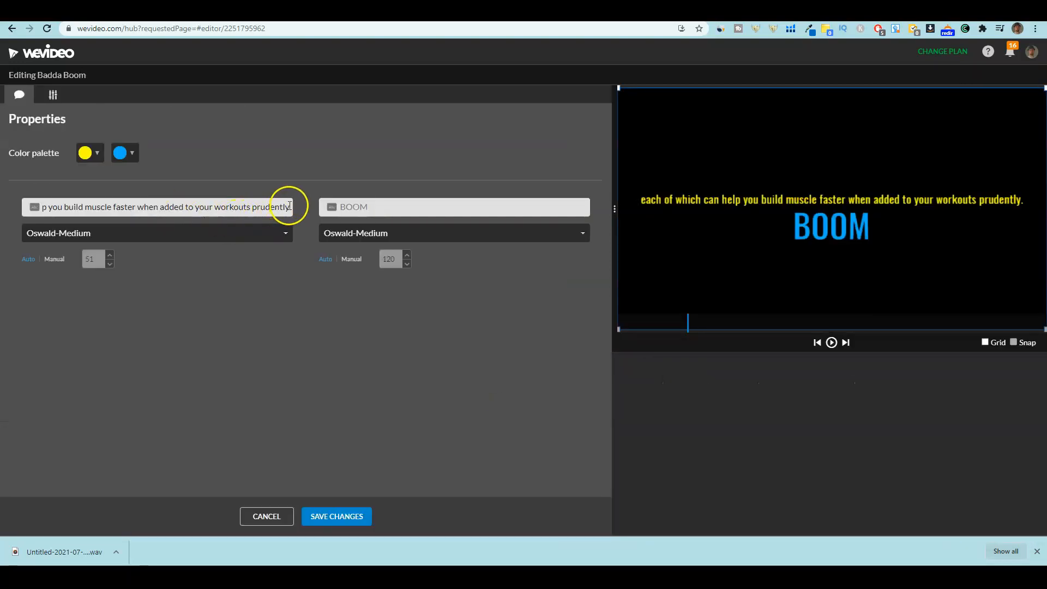
{"action": "left_click_drag", "start_coordinate": [271, 212], "coordinate": [194, 205]}
{"action": "key", "text": "BackSpace"}
{"action": "left_click", "coordinate": [374, 203]}
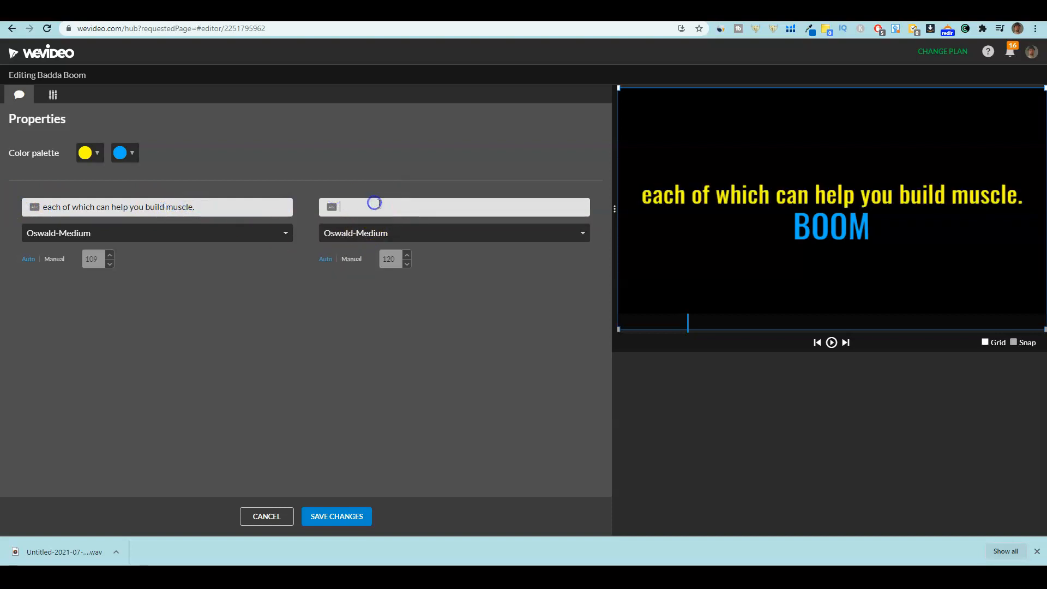
{"action": "key", "text": "ctrl+v"}
{"action": "left_click", "coordinate": [348, 517]}
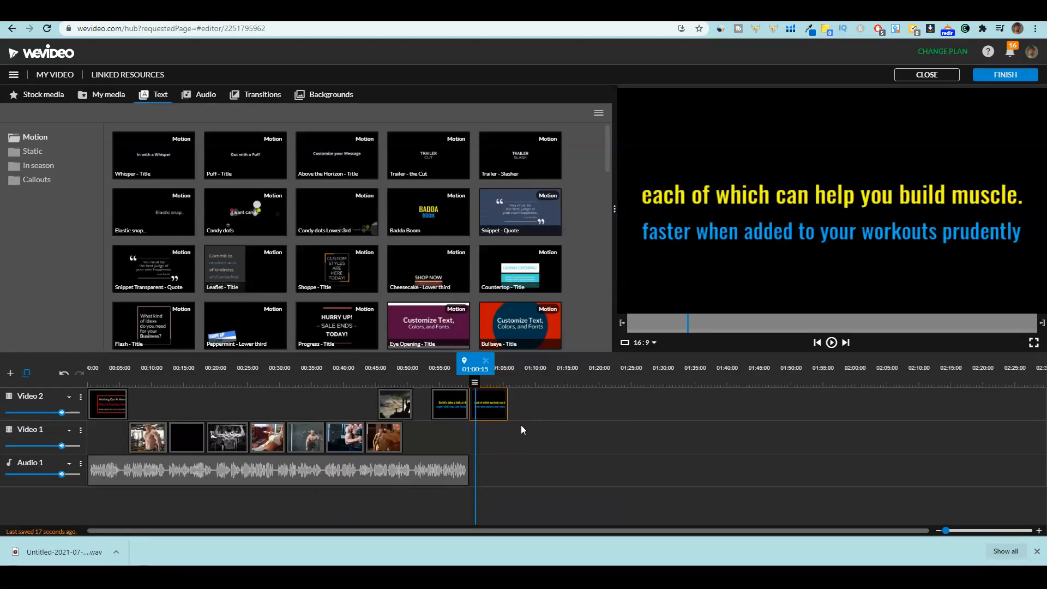
Spread the two Badda Boom titles apart, with the first moved down to Video 1, and shorten the last photo on that track
{"action": "left_click", "coordinate": [457, 412]}
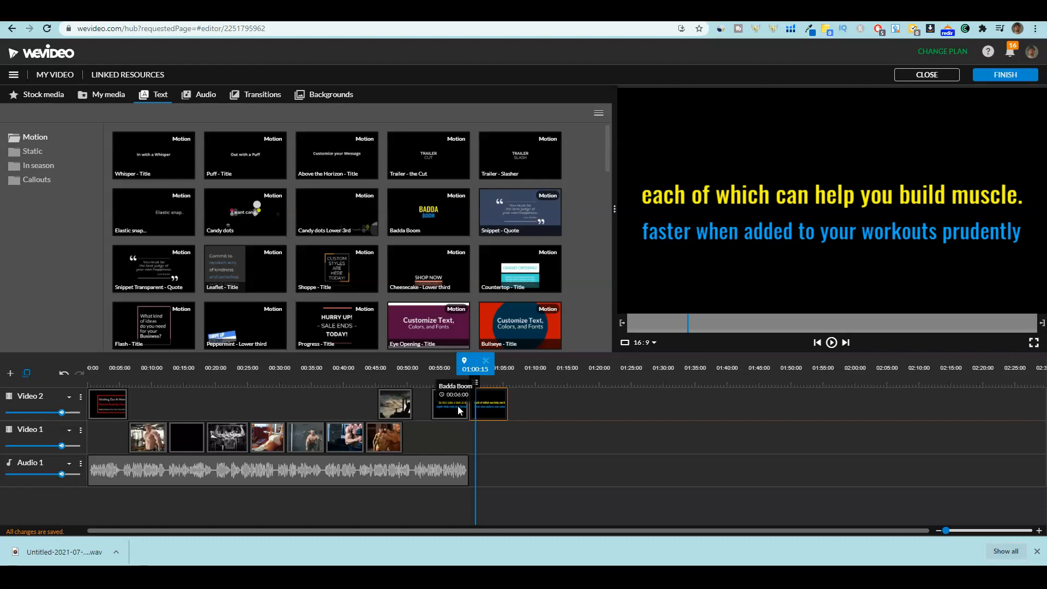
{"action": "left_click_drag", "start_coordinate": [493, 407], "coordinate": [514, 405]}
{"action": "left_click", "coordinate": [457, 407]}
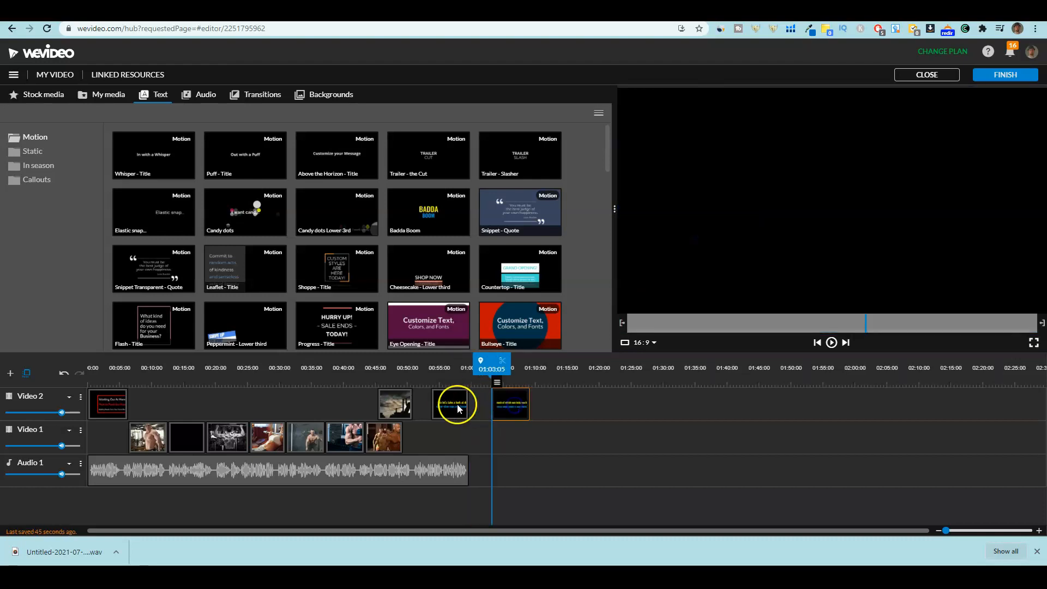
{"action": "left_click", "coordinate": [456, 403]}
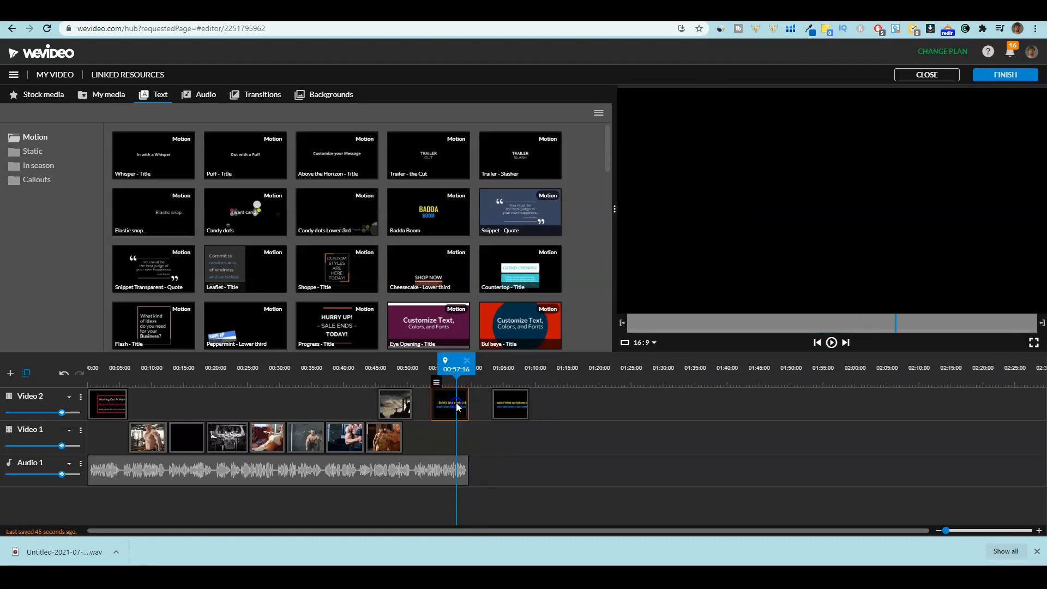
{"action": "left_click_drag", "start_coordinate": [457, 406], "coordinate": [470, 424]}
{"action": "left_click_drag", "start_coordinate": [444, 363], "coordinate": [432, 361]}
{"action": "key", "text": "alt+Tab"}
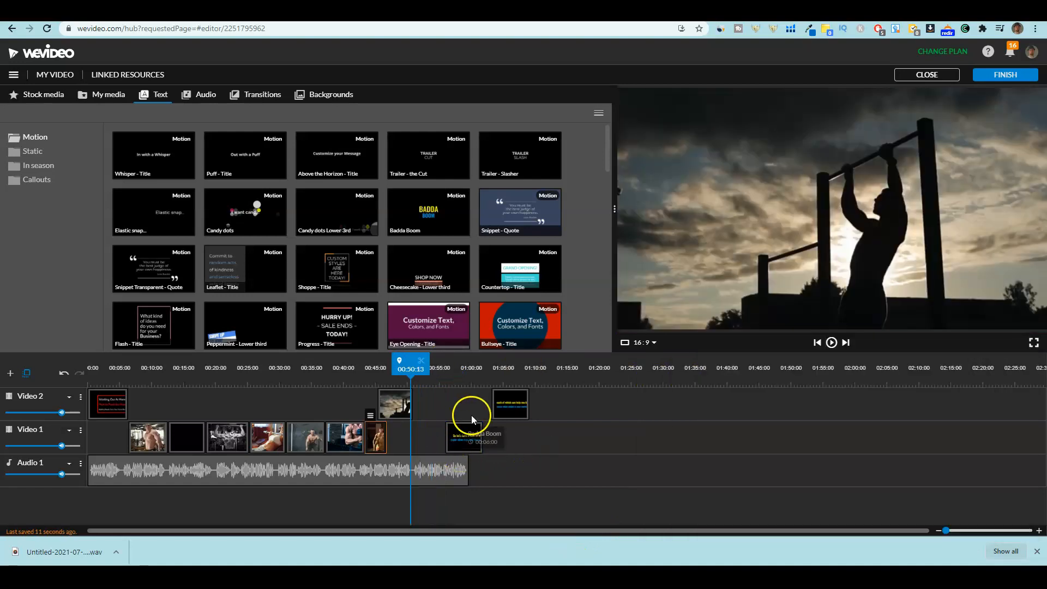
Place both Badda Boom titles back to back on Video 1 and trim them to finish with the narration
{"action": "left_click_drag", "start_coordinate": [467, 440], "coordinate": [430, 437]}
{"action": "left_click_drag", "start_coordinate": [500, 413], "coordinate": [459, 437]}
{"action": "left_click", "coordinate": [831, 342]}
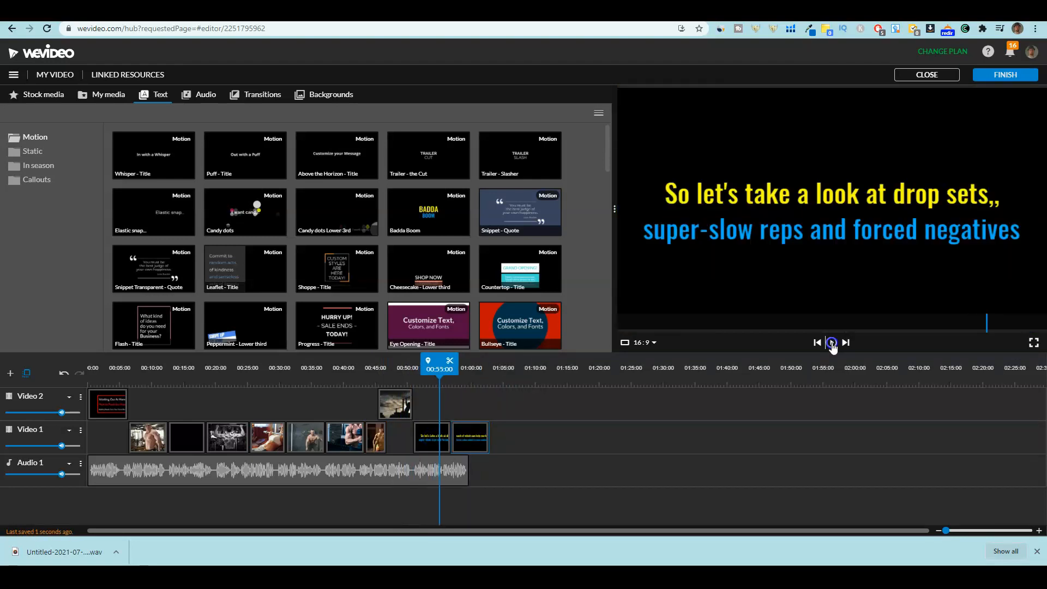
{"action": "left_click", "coordinate": [440, 446]}
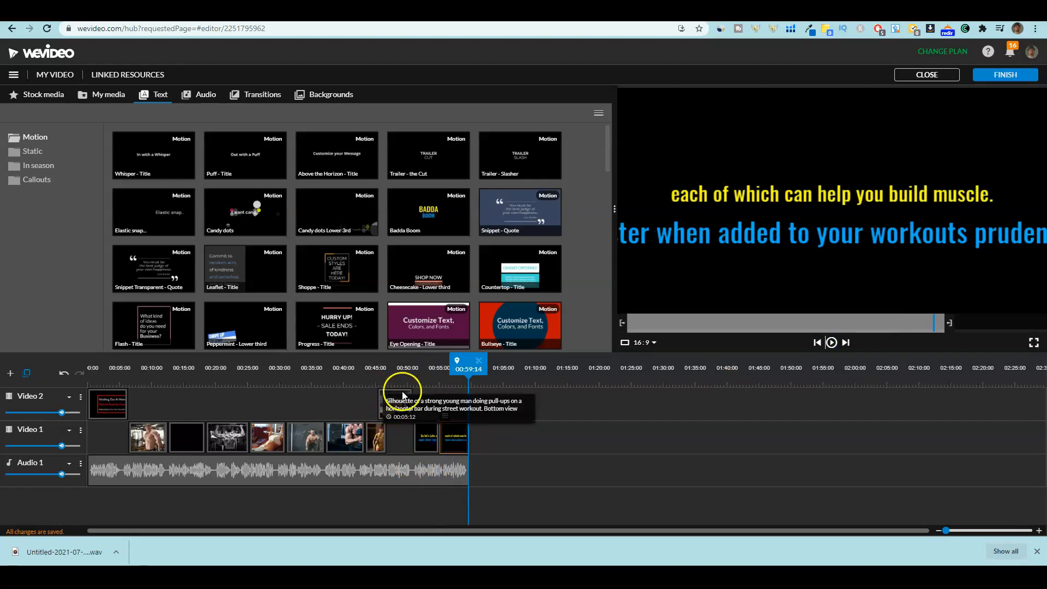
Fit the pull-up silhouette clip on Video 1 into the gap between the last photo and the first Badda Boom title
{"action": "left_click", "coordinate": [384, 408]}
{"action": "left_click_drag", "start_coordinate": [392, 412], "coordinate": [408, 436]}
{"action": "left_click", "coordinate": [409, 408]}
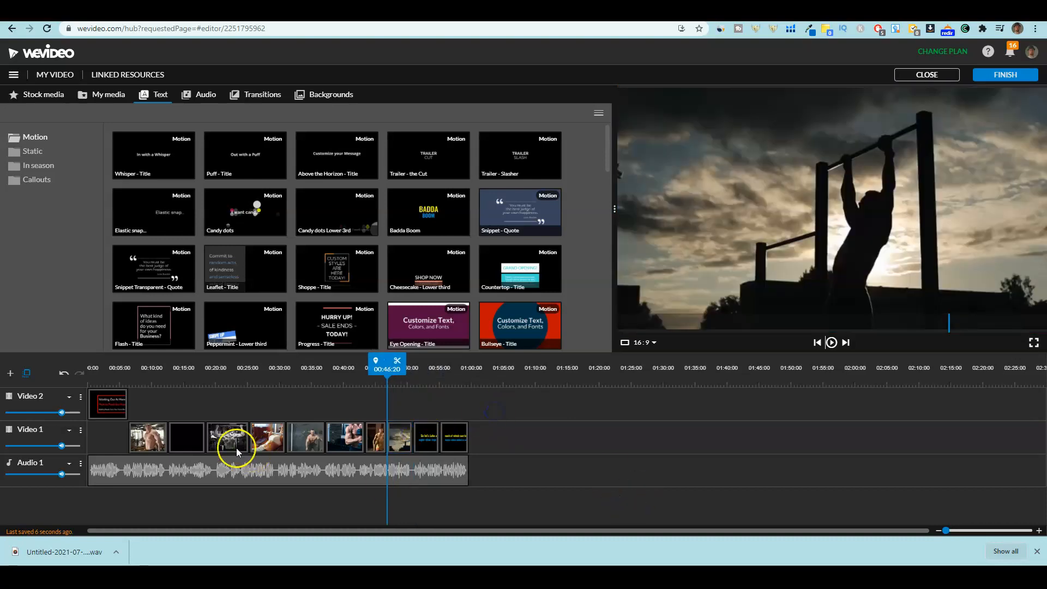
Return to the start of the timeline and add a second audio track named Audio 2
{"action": "left_click", "coordinate": [195, 425]}
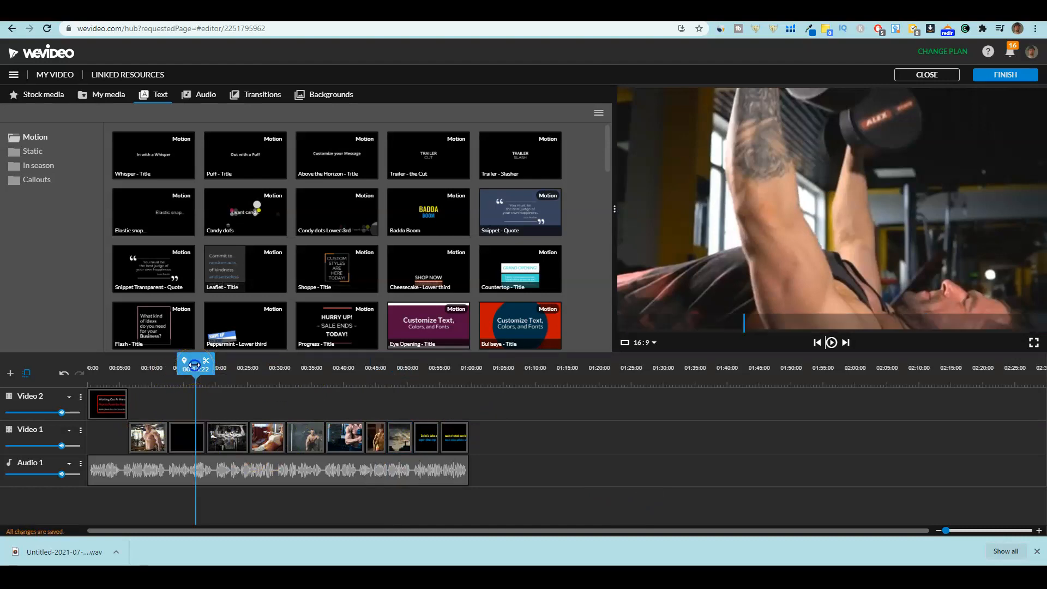
{"action": "left_click_drag", "start_coordinate": [194, 365], "coordinate": [87, 365]}
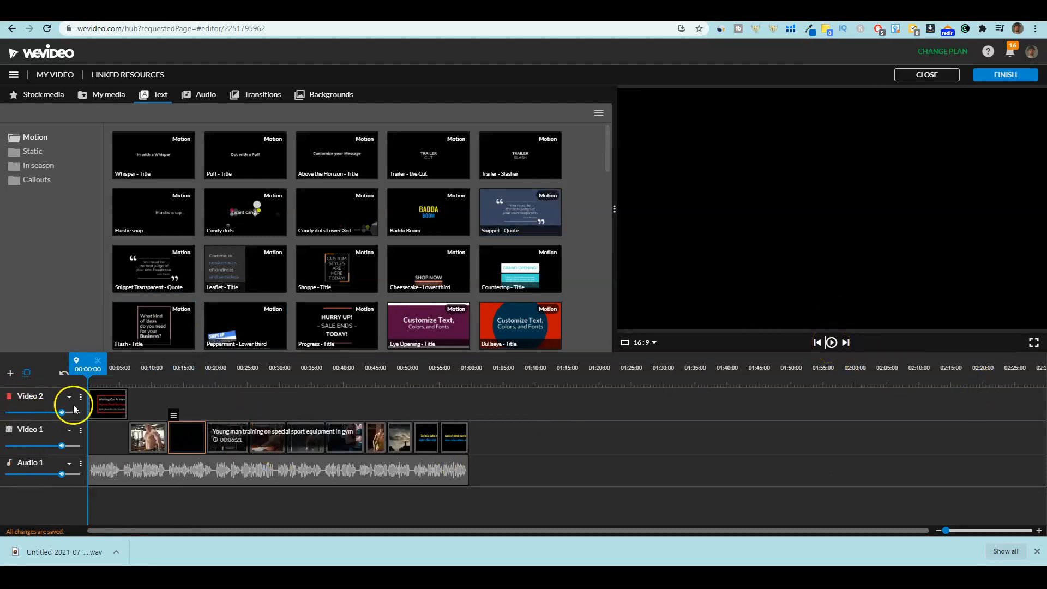
{"action": "left_click", "coordinate": [10, 373]}
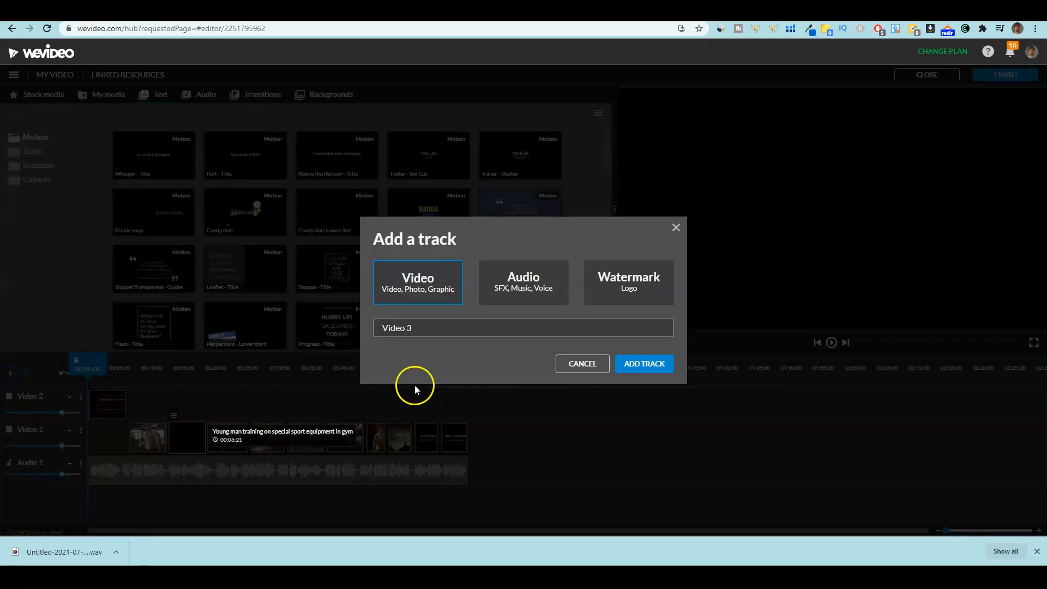
{"action": "left_click", "coordinate": [522, 283]}
{"action": "left_click", "coordinate": [632, 364]}
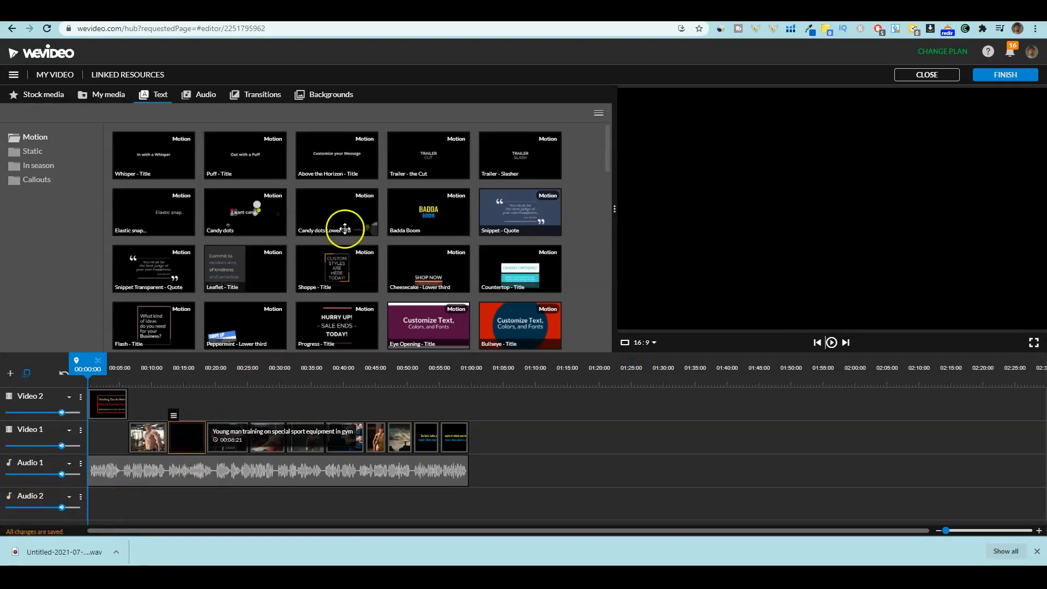
Browse the free music and preview the Romantic Piano and "Elevating Force - BaltaZzar" tracks
{"action": "left_click", "coordinate": [206, 94]}
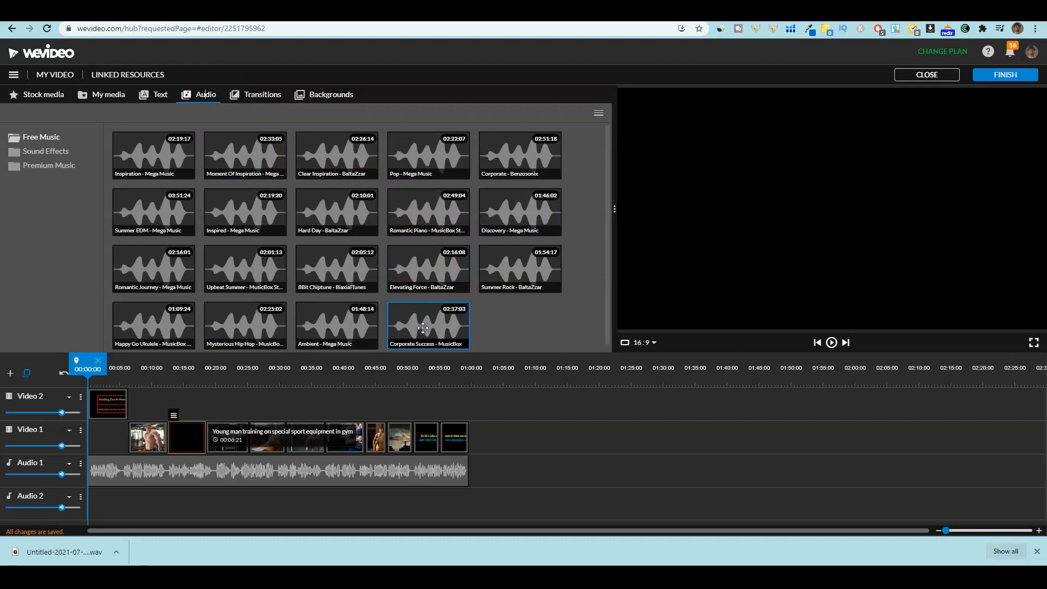
{"action": "left_click_drag", "start_coordinate": [607, 270], "coordinate": [600, 234]}
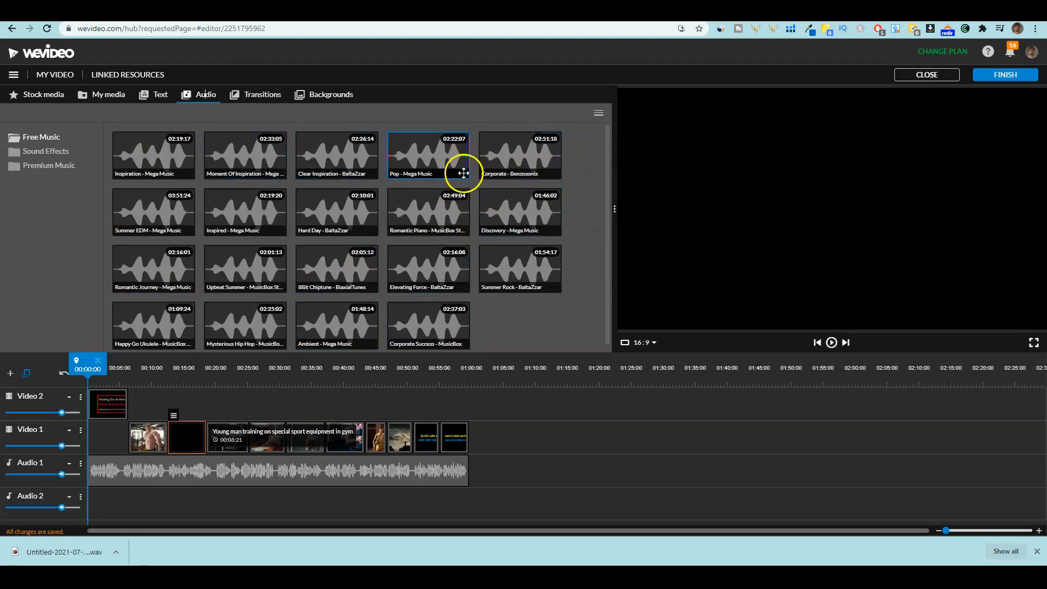
{"action": "left_click", "coordinate": [499, 172]}
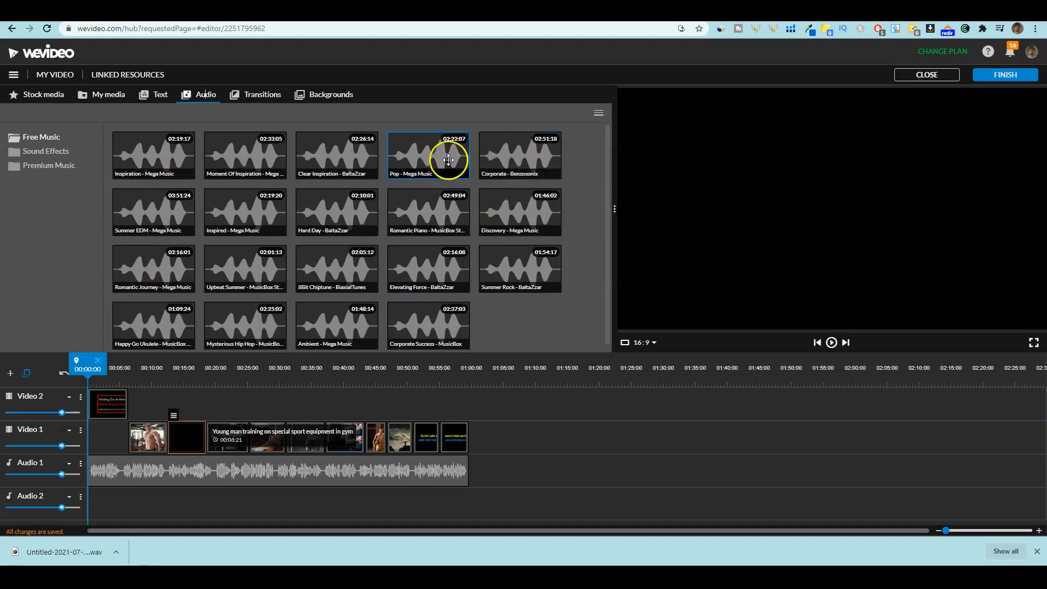
{"action": "left_click", "coordinate": [427, 209]}
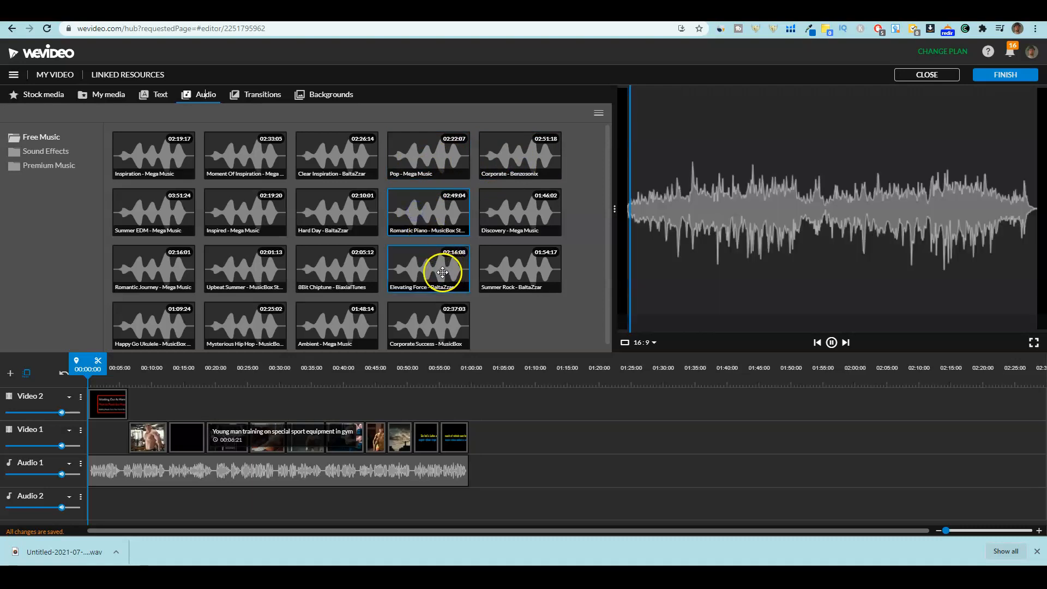
{"action": "left_click", "coordinate": [413, 265]}
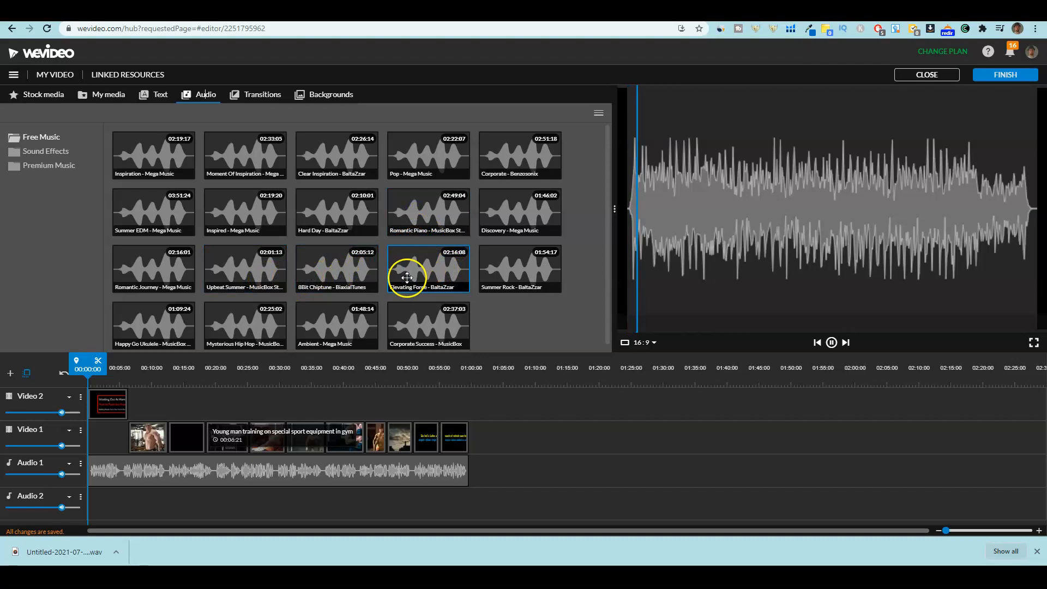
Add "Elevating Force - BaltaZzar" to Audio 2, trim its end to 00:59:18, and apply a 1-second fade in and out
{"action": "left_click_drag", "start_coordinate": [409, 271], "coordinate": [188, 504]}
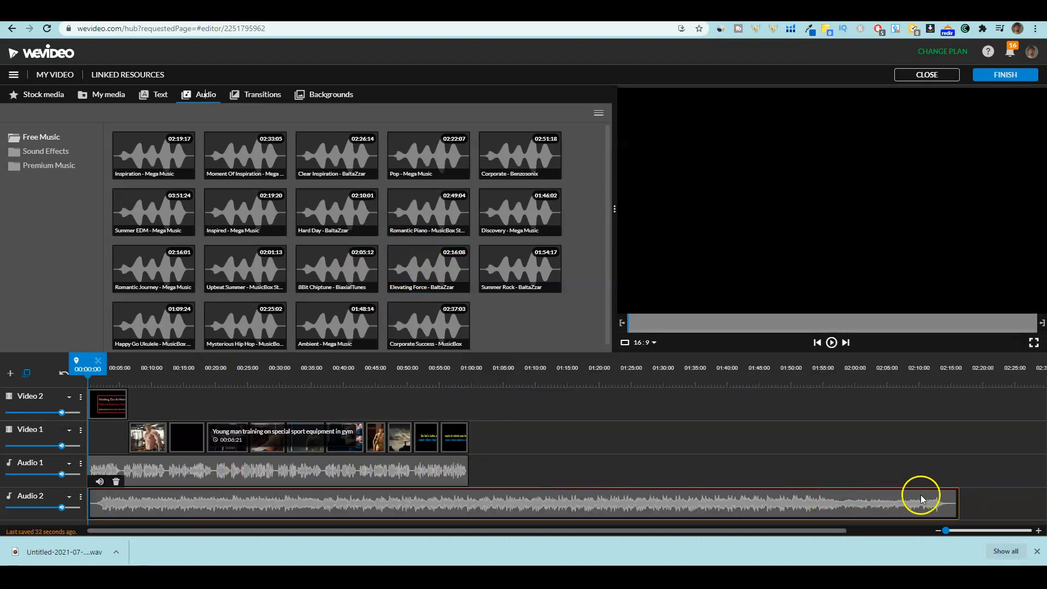
{"action": "left_click_drag", "start_coordinate": [956, 499], "coordinate": [466, 504]}
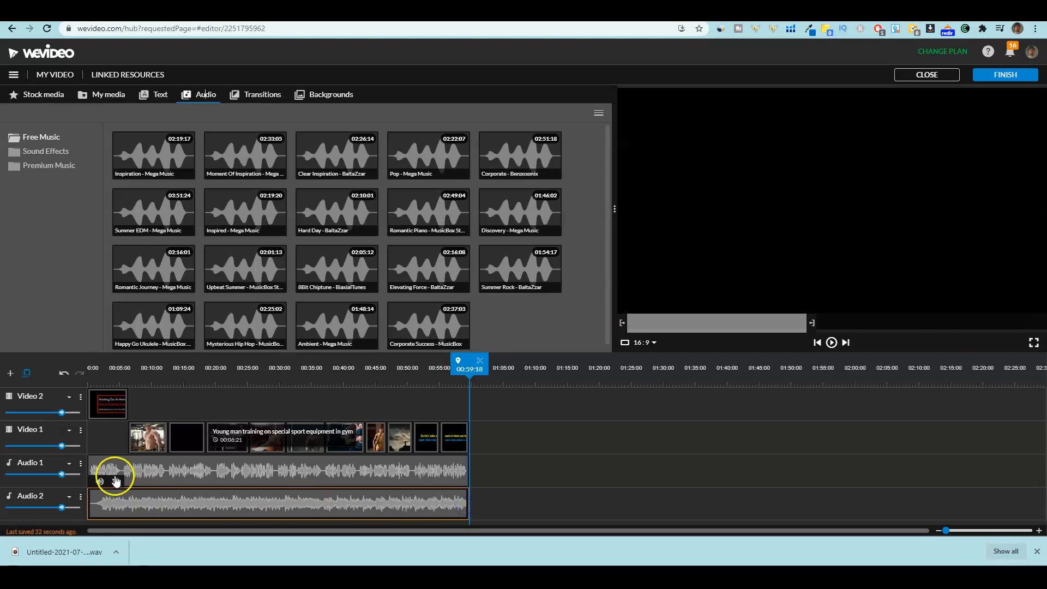
{"action": "left_click", "coordinate": [99, 482]}
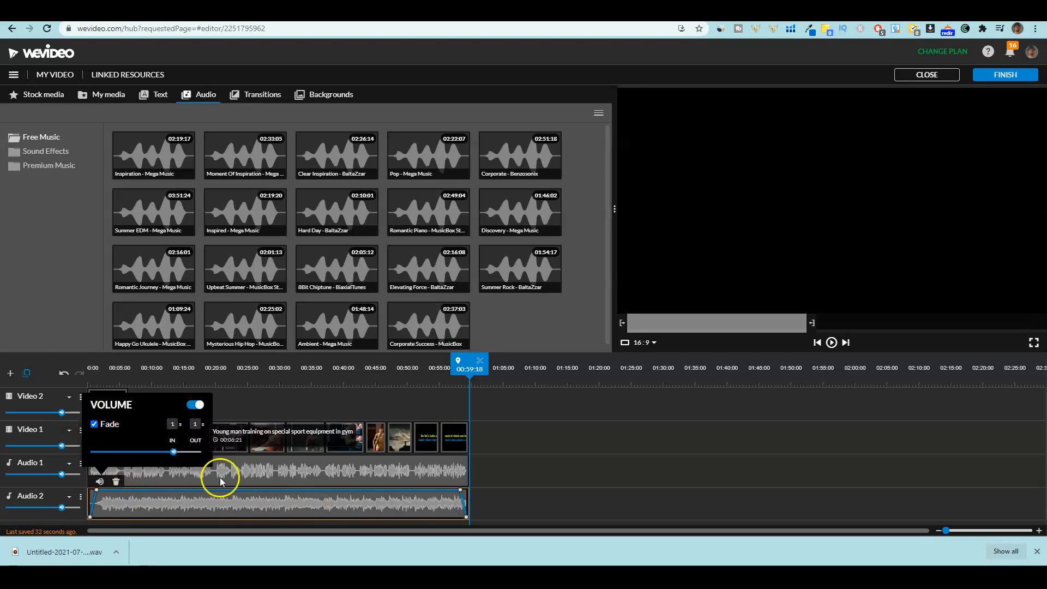
{"action": "left_click", "coordinate": [586, 478]}
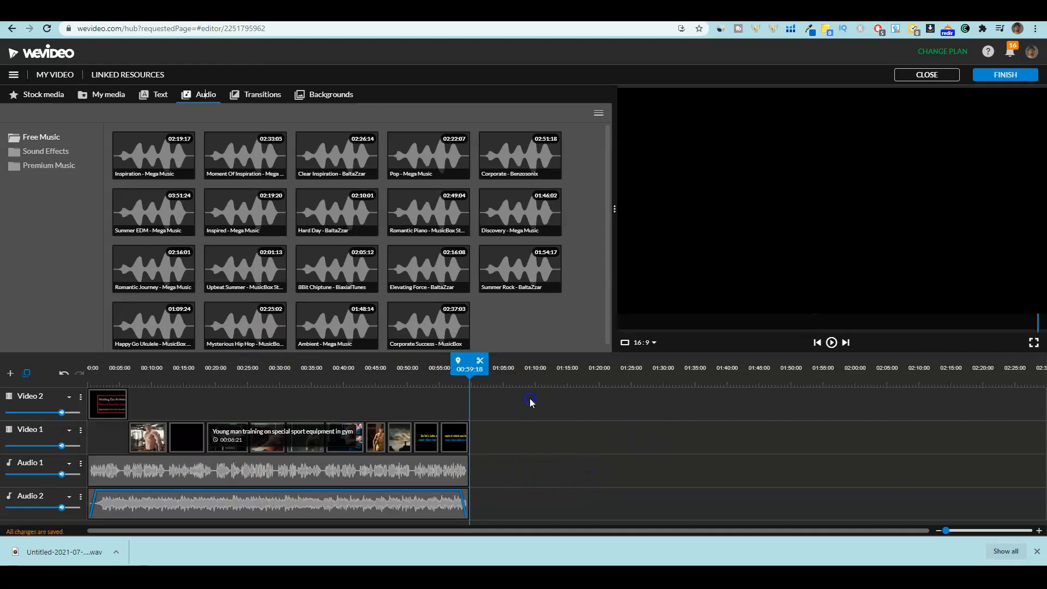
Play the video's opening to check how loud the background music is against the narration
{"action": "left_click", "coordinate": [816, 342]}
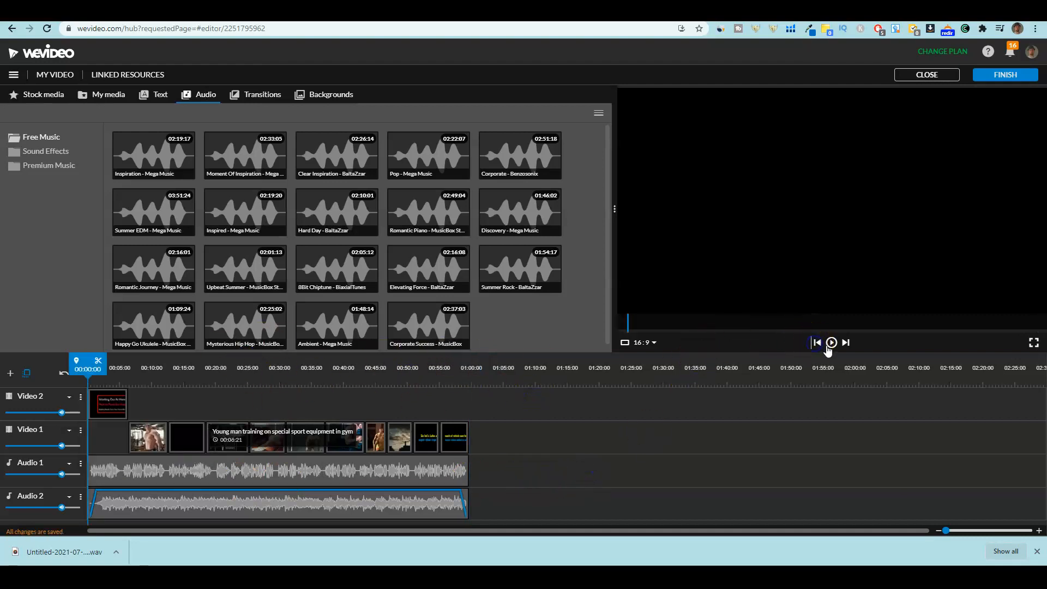
{"action": "left_click", "coordinate": [832, 342]}
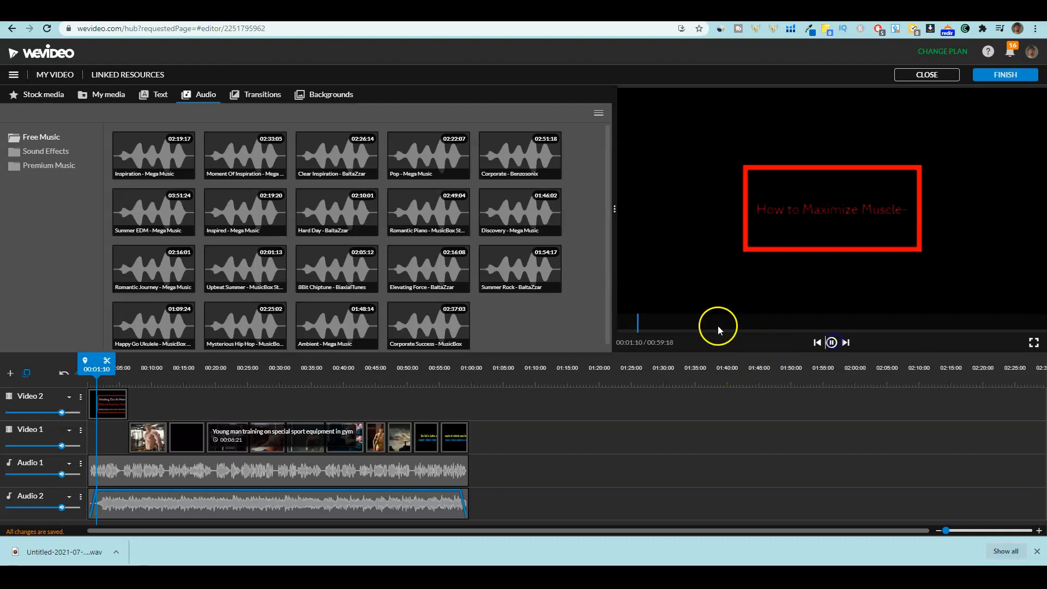
{"action": "left_click", "coordinate": [791, 384]}
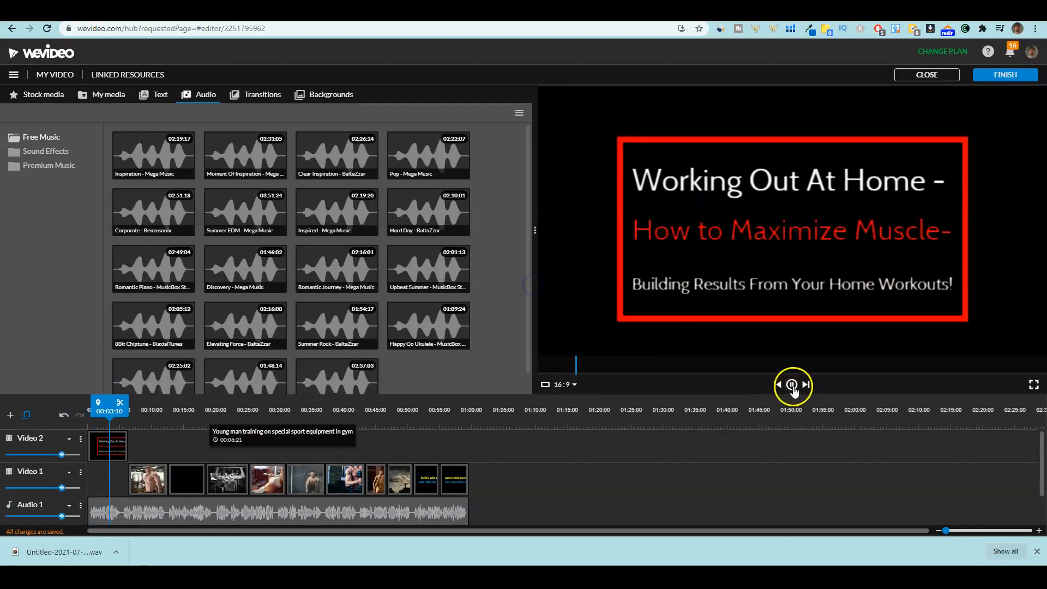
Lower the Audio 2 track volume to about 13%
{"action": "scroll", "coordinate": [93, 497], "scroll_direction": "down", "scroll_amount": 1}
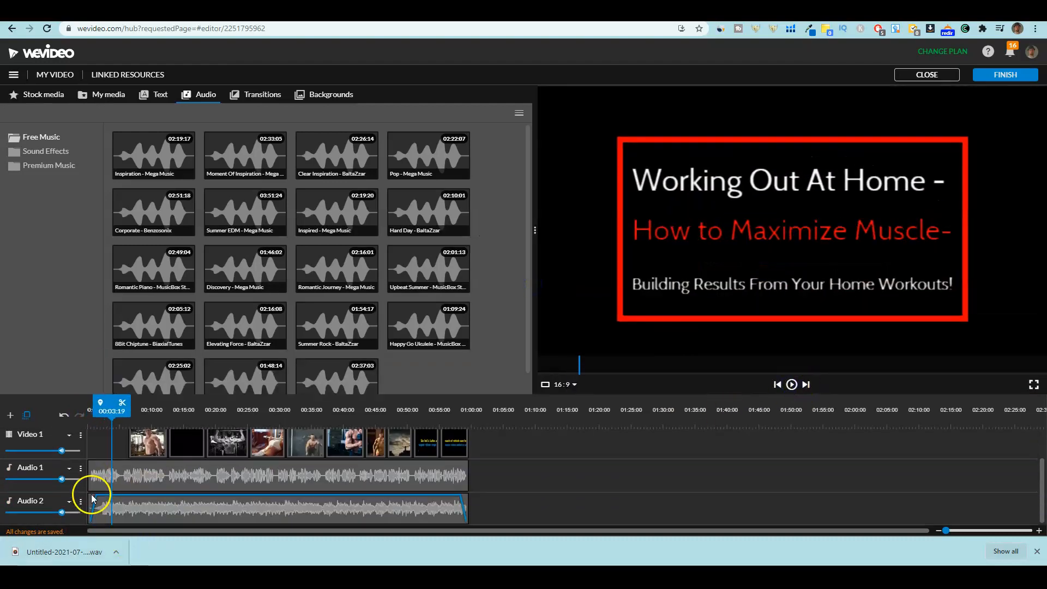
{"action": "left_click_drag", "start_coordinate": [63, 515], "coordinate": [28, 514]}
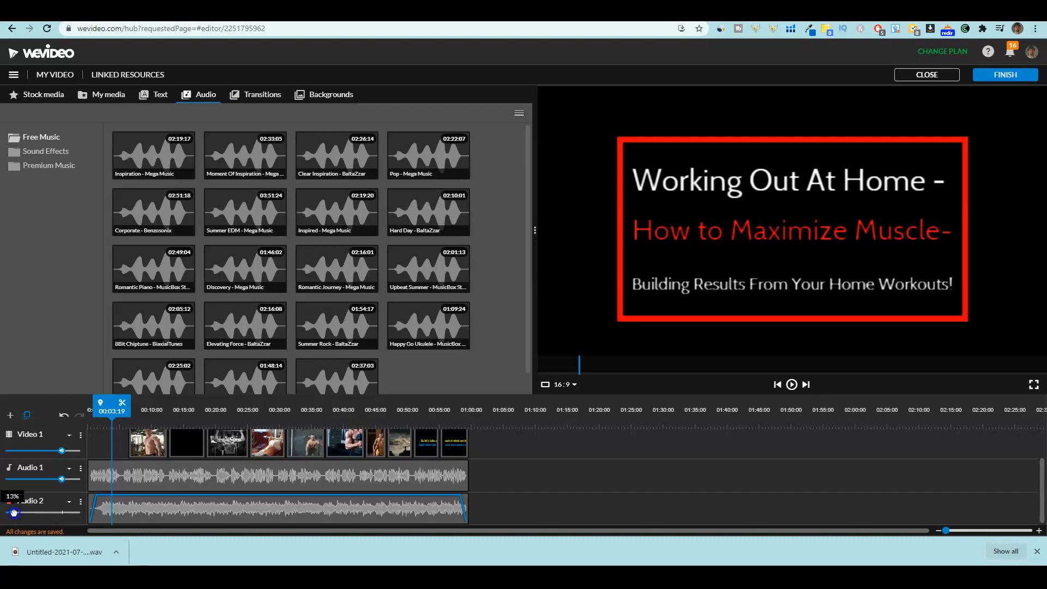
{"action": "left_click_drag", "start_coordinate": [13, 512], "coordinate": [12, 513]}
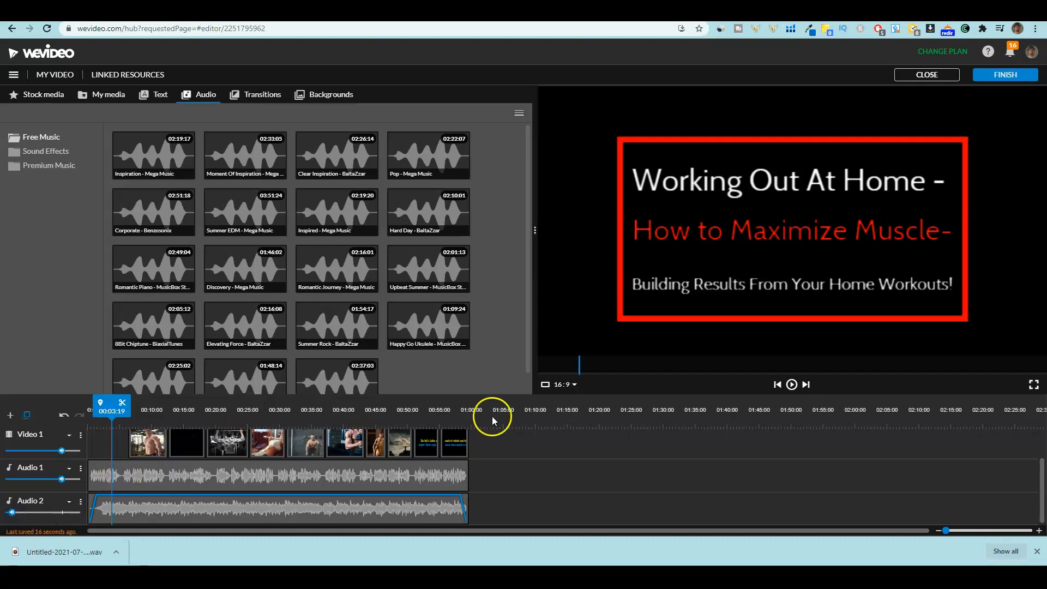
Replay the video from the start to check the music and narration balance, and move to 00:21:03 on the narration
{"action": "left_click", "coordinate": [777, 385]}
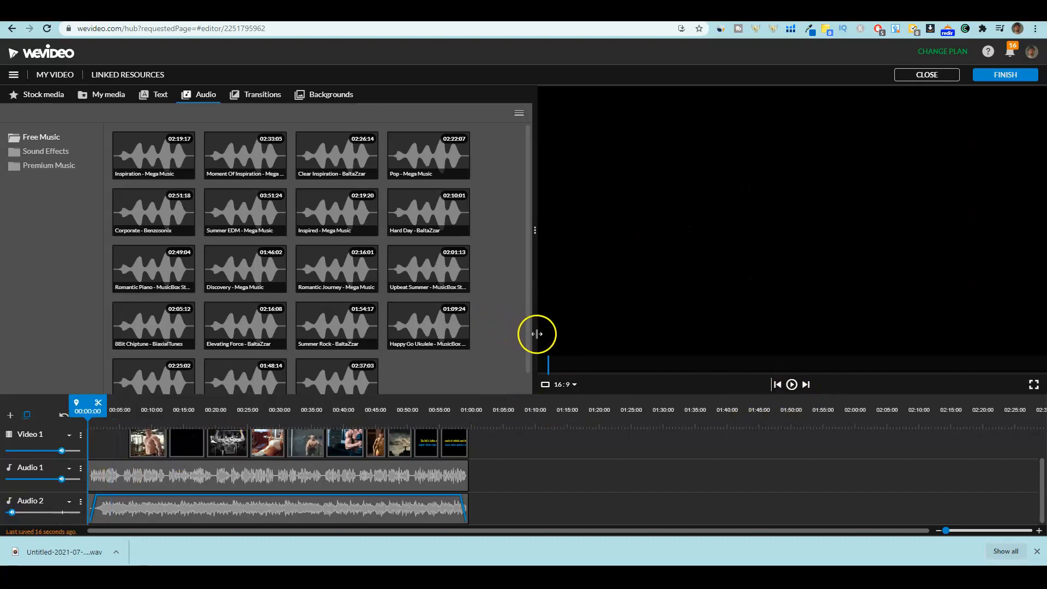
{"action": "left_click", "coordinate": [792, 385]}
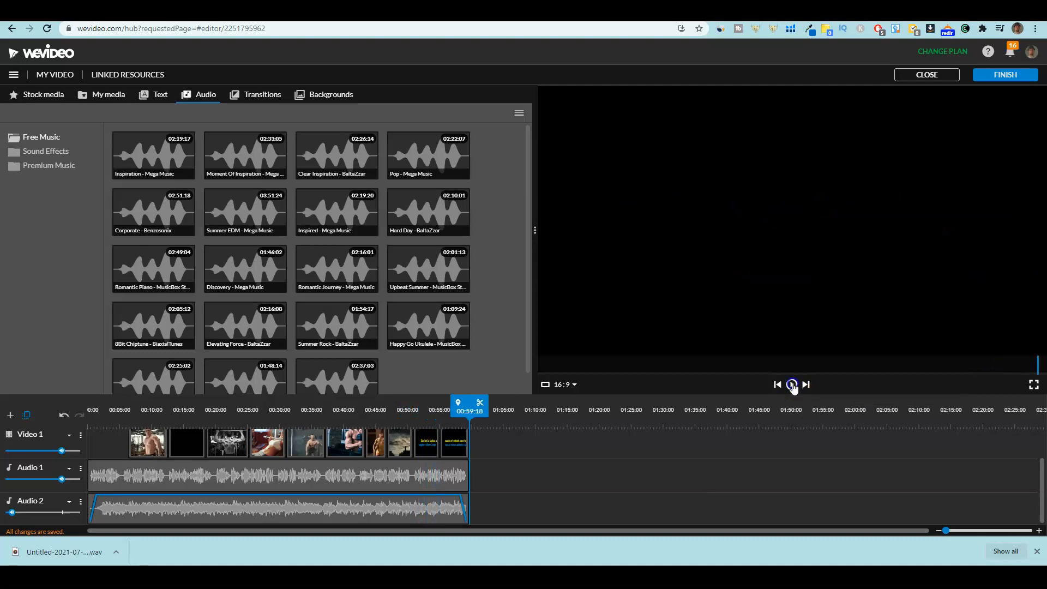
{"action": "left_click", "coordinate": [792, 384]}
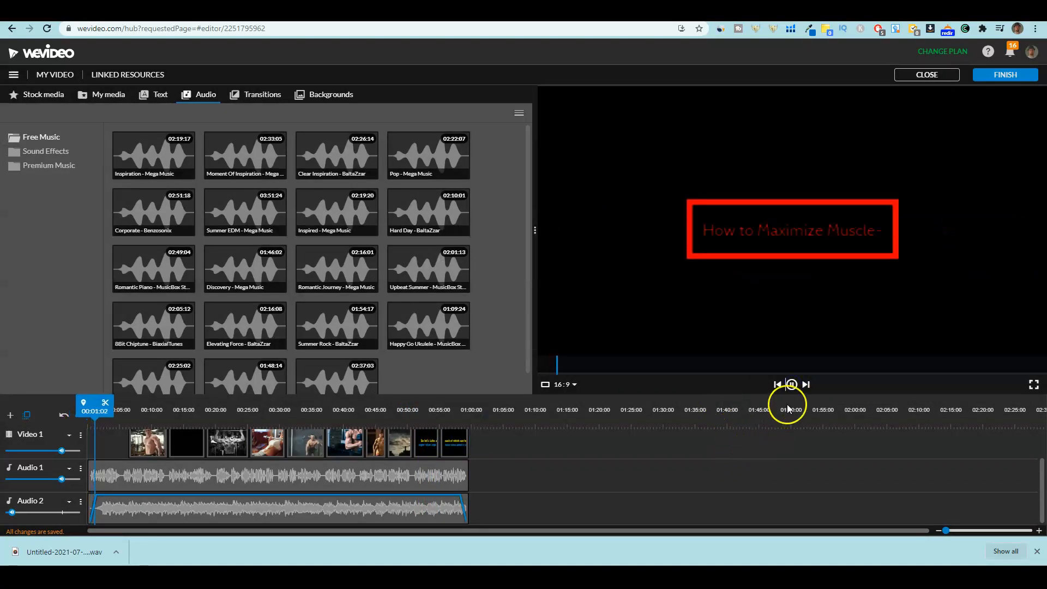
{"action": "left_click", "coordinate": [791, 384]}
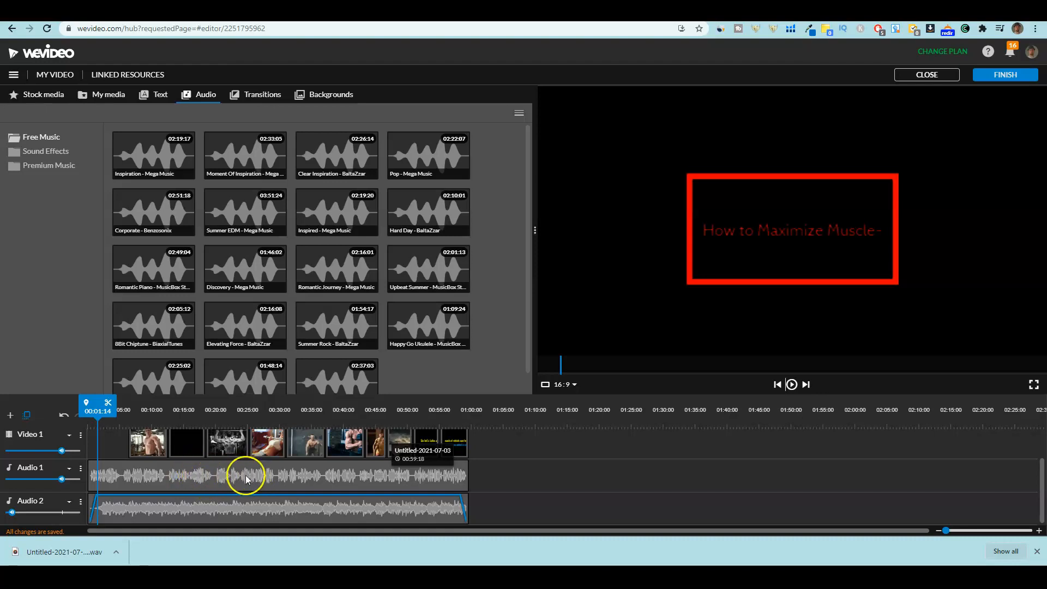
{"action": "left_click", "coordinate": [223, 479]}
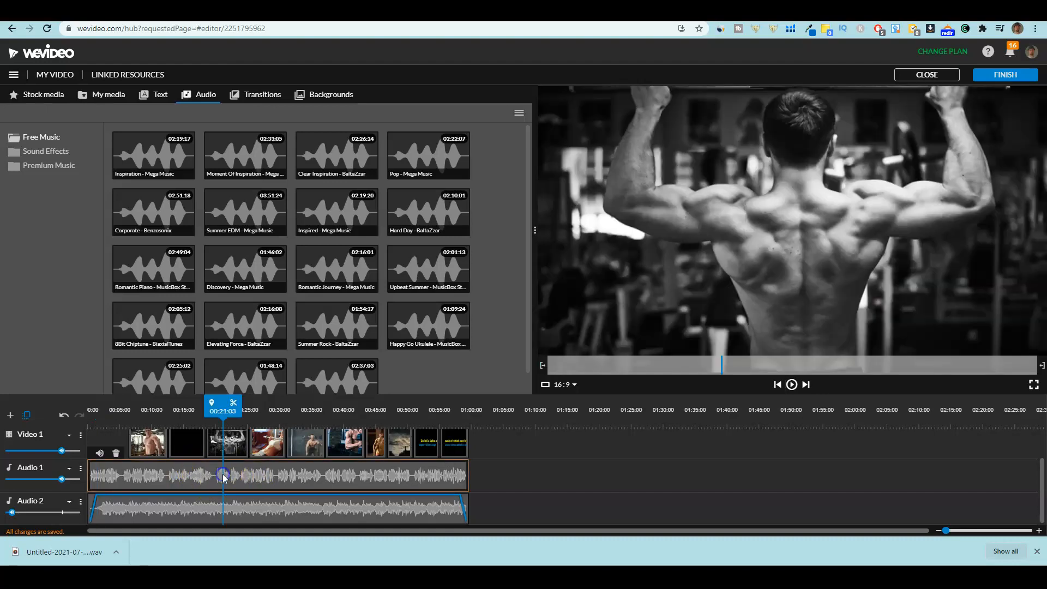
Browse the bodybuilding stock media results and look over the timeline's video and audio tracks
{"action": "left_click", "coordinate": [55, 93]}
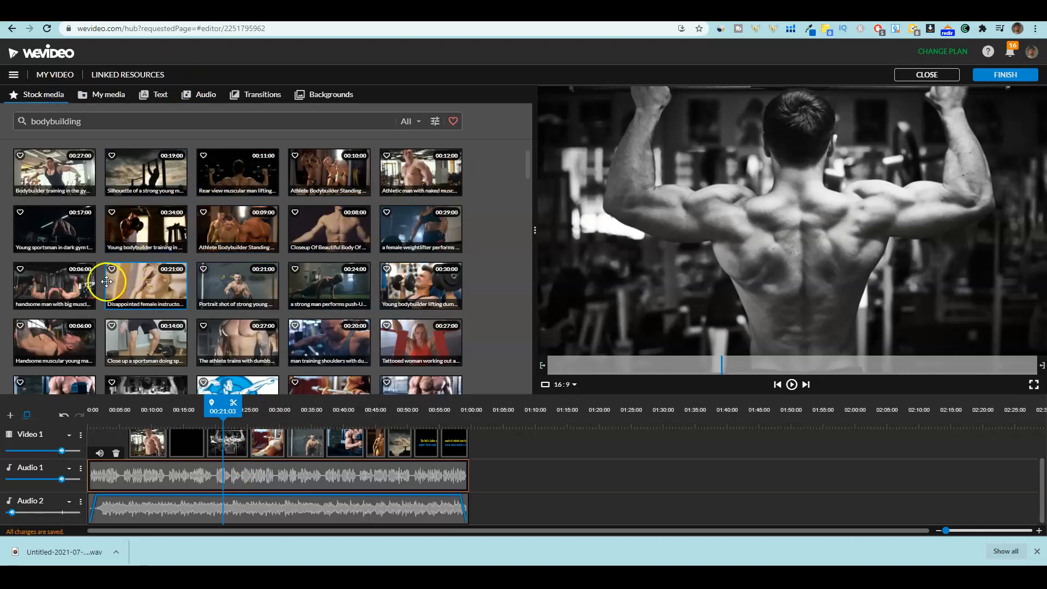
{"action": "scroll", "coordinate": [163, 227], "scroll_direction": "down", "scroll_amount": 5}
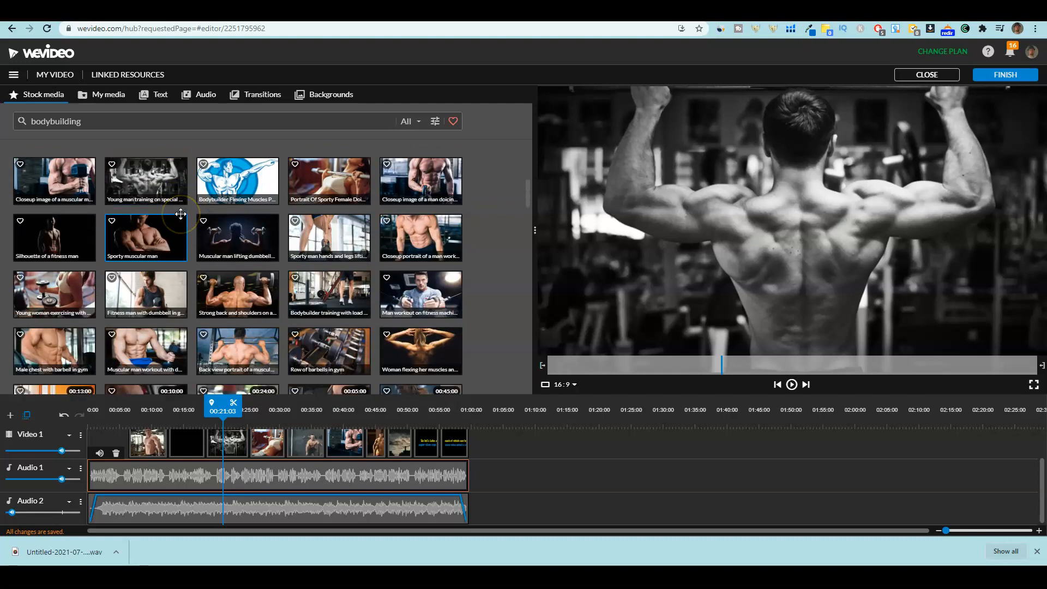
{"action": "scroll", "coordinate": [183, 218], "scroll_direction": "down", "scroll_amount": 3}
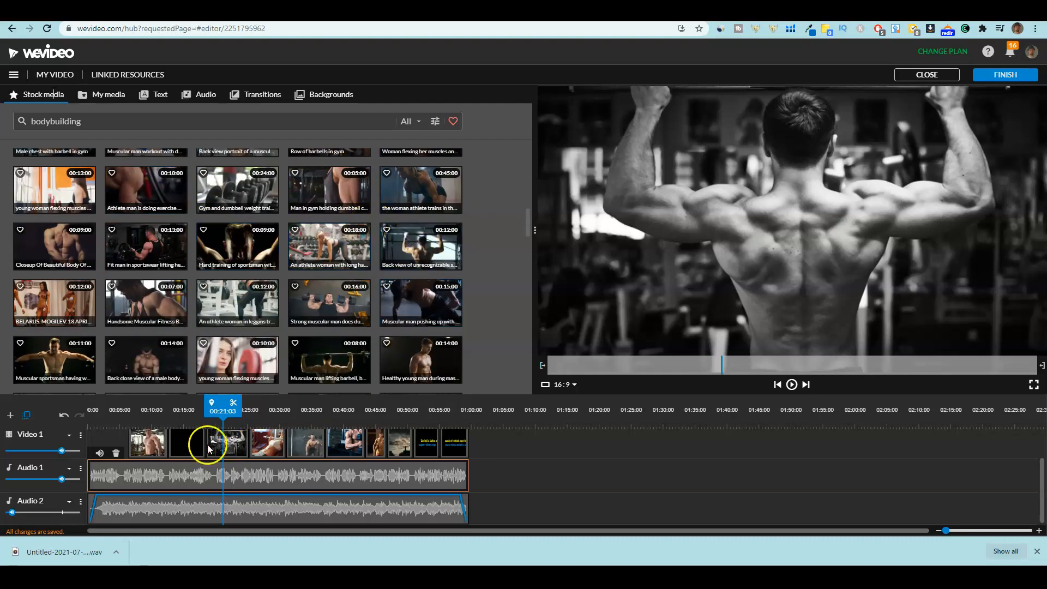
{"action": "scroll", "coordinate": [698, 519], "scroll_direction": "up", "scroll_amount": 2}
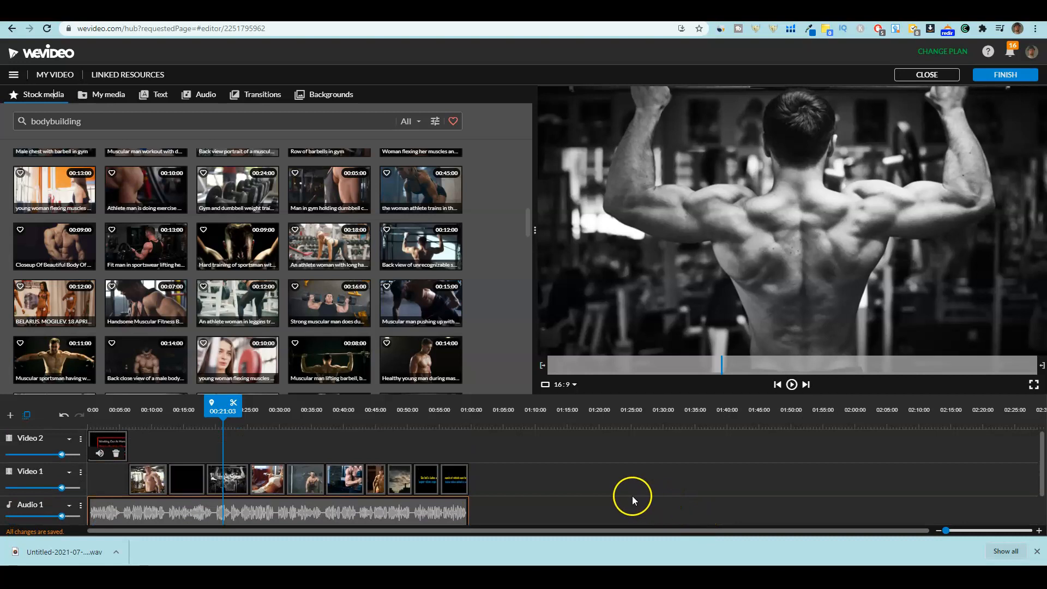
{"action": "scroll", "coordinate": [594, 459], "scroll_direction": "down", "scroll_amount": 2}
{"action": "scroll", "coordinate": [594, 459], "scroll_direction": "up", "scroll_amount": 2}
Finish the edit and set the export title to "My Video 12"
{"action": "left_click", "coordinate": [1008, 77]}
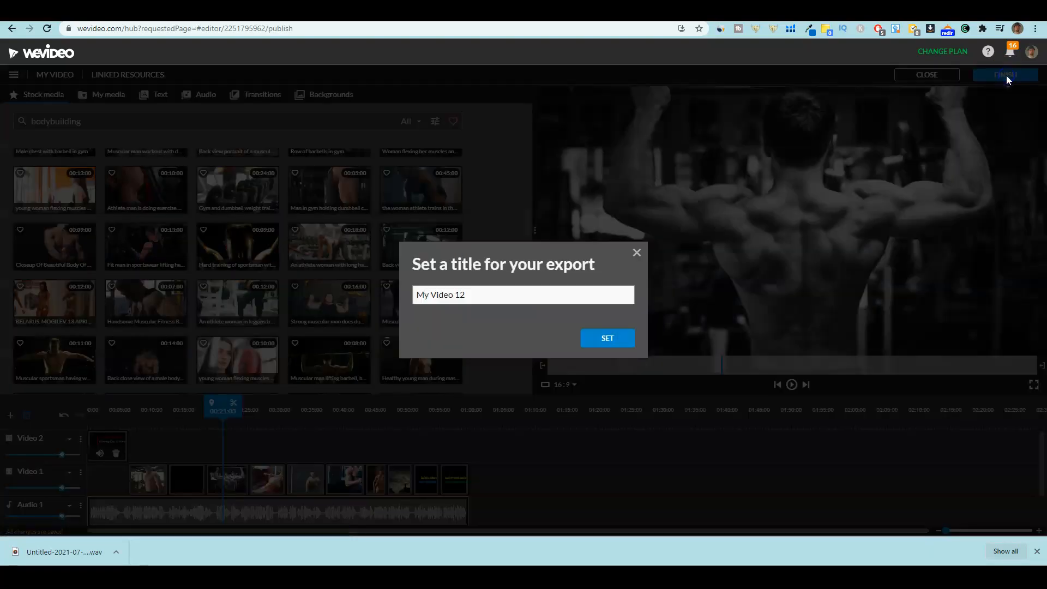
{"action": "left_click", "coordinate": [481, 297]}
{"action": "key", "text": "ctrl+a"}
{"action": "left_click", "coordinate": [613, 338]}
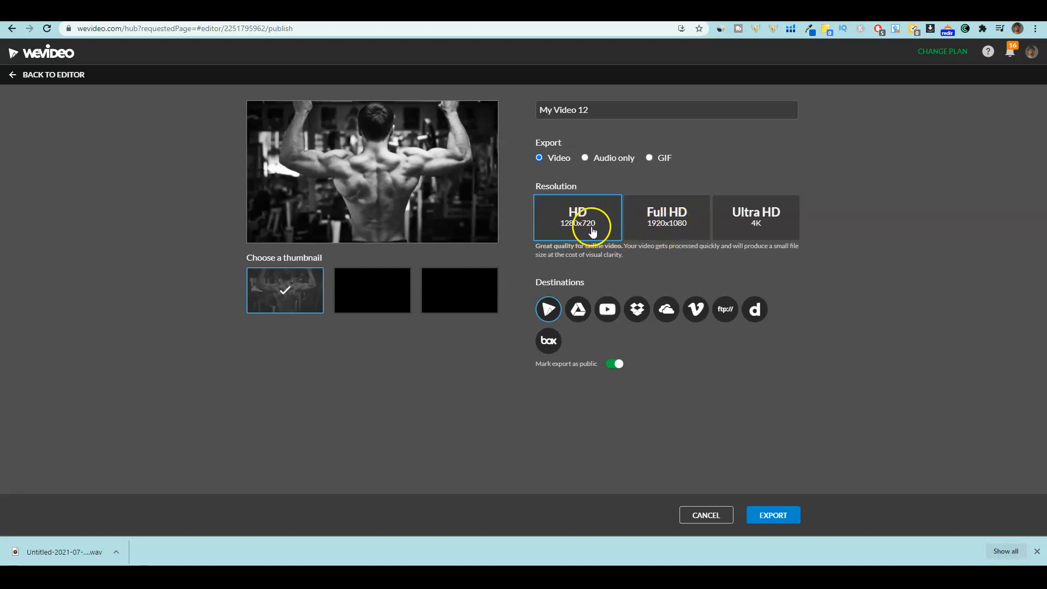
Set the export resolution to Ultra HD 4K and turn off marking the export as public
{"action": "left_click", "coordinate": [764, 224]}
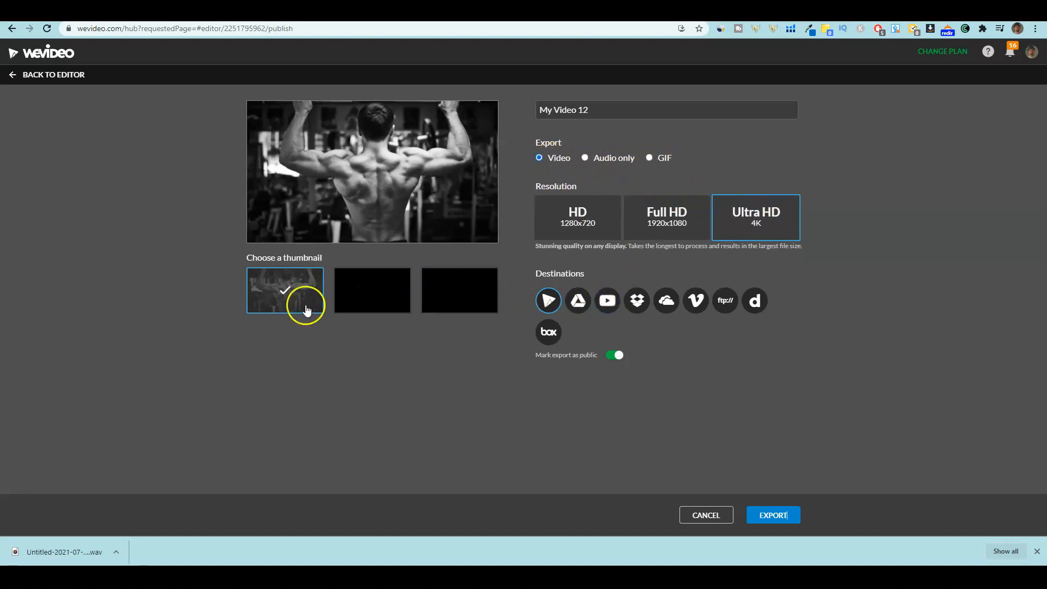
{"action": "left_click", "coordinate": [608, 359]}
{"action": "left_click", "coordinate": [663, 423]}
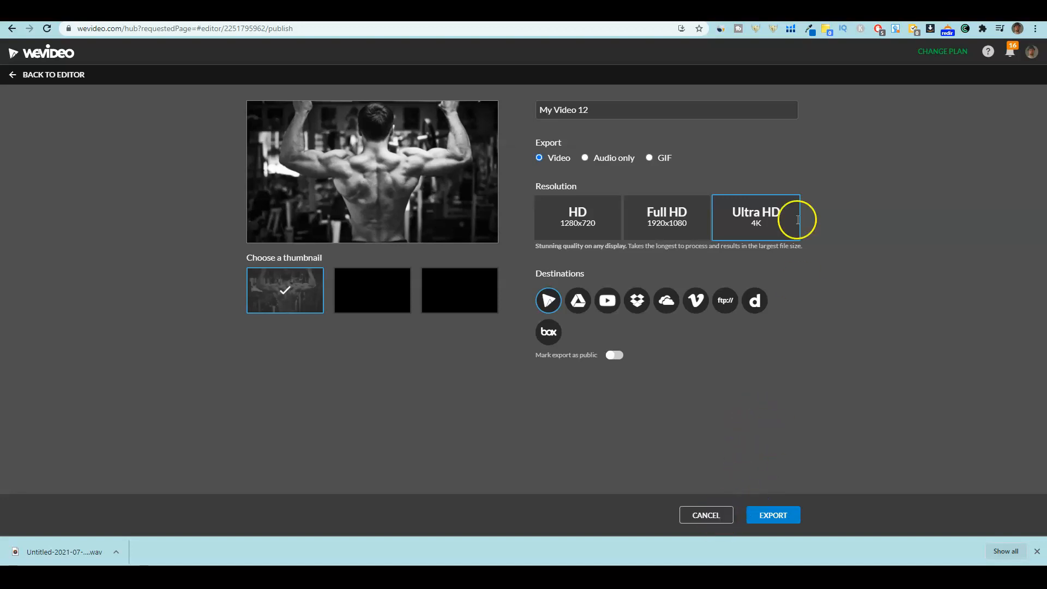
Switch to the LOVO workspace to look at the narration script, and return to the WeVideo export settings
{"action": "left_click", "coordinate": [876, 11]}
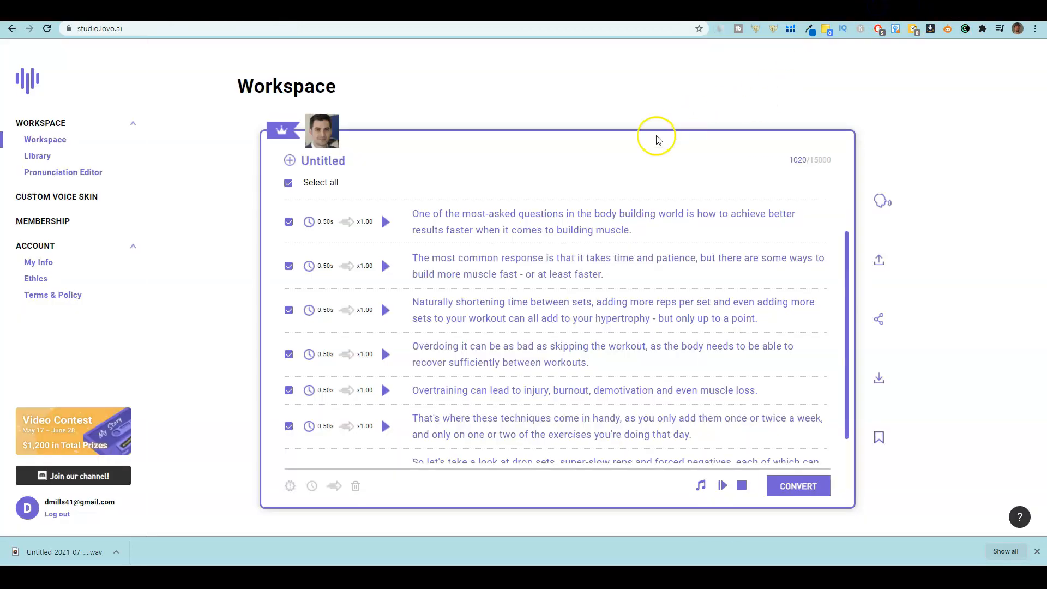
{"action": "left_click", "coordinate": [784, 12]}
{"action": "left_click", "coordinate": [753, 9]}
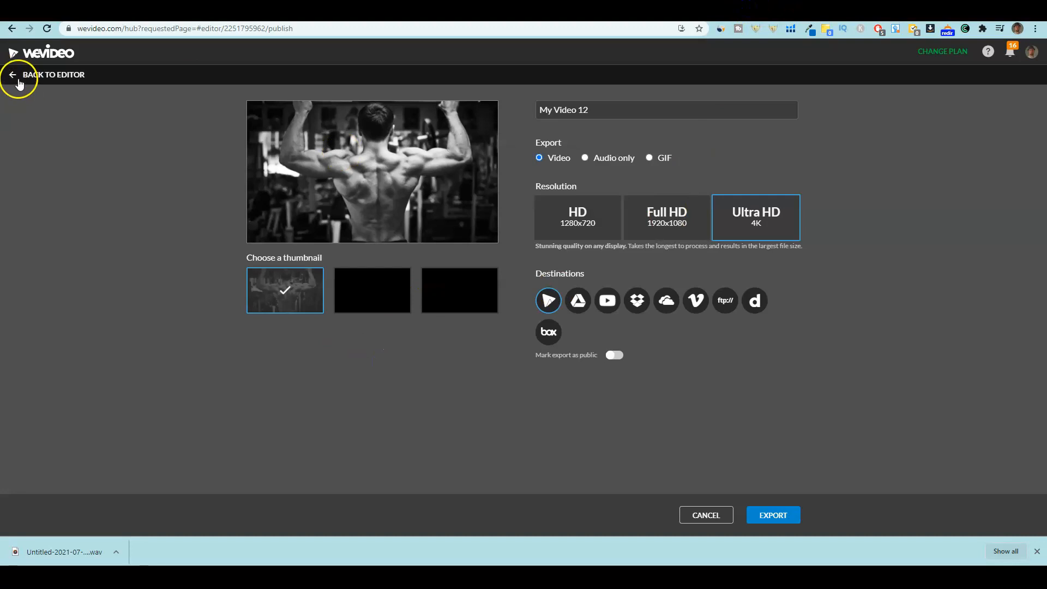
Go back from the export settings to the editor and look over the timeline tracks
{"action": "left_click", "coordinate": [6, 77]}
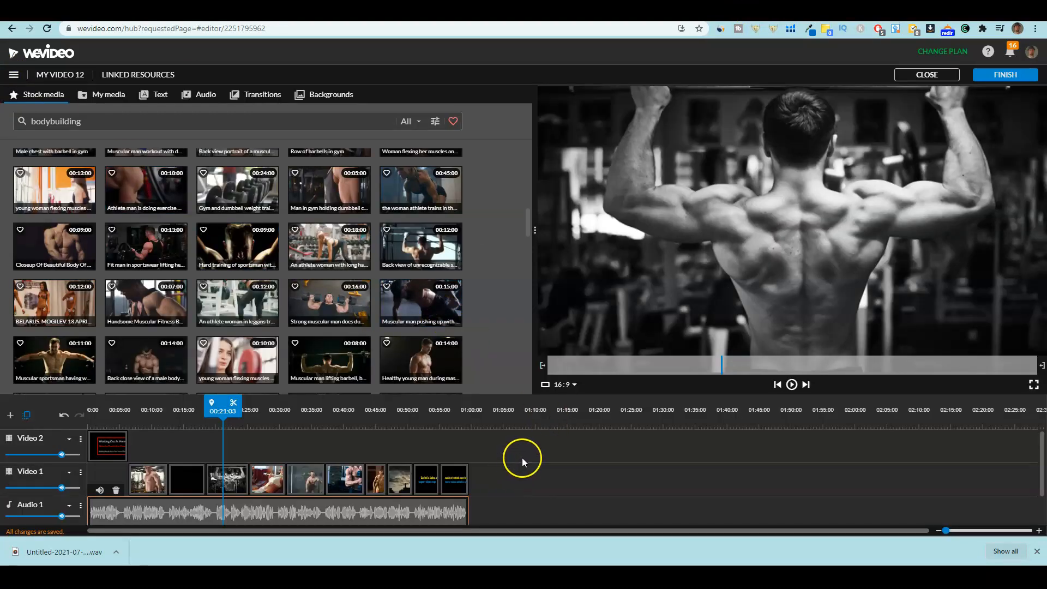
{"action": "scroll", "coordinate": [452, 482], "scroll_direction": "down", "scroll_amount": 1}
{"action": "scroll", "coordinate": [442, 493], "scroll_direction": "up", "scroll_amount": 1}
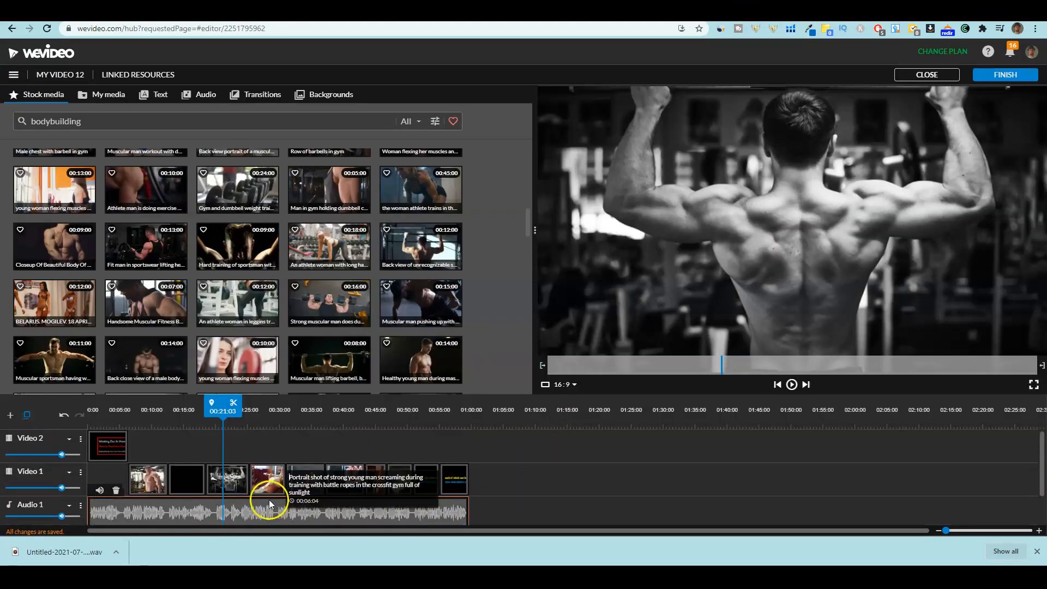